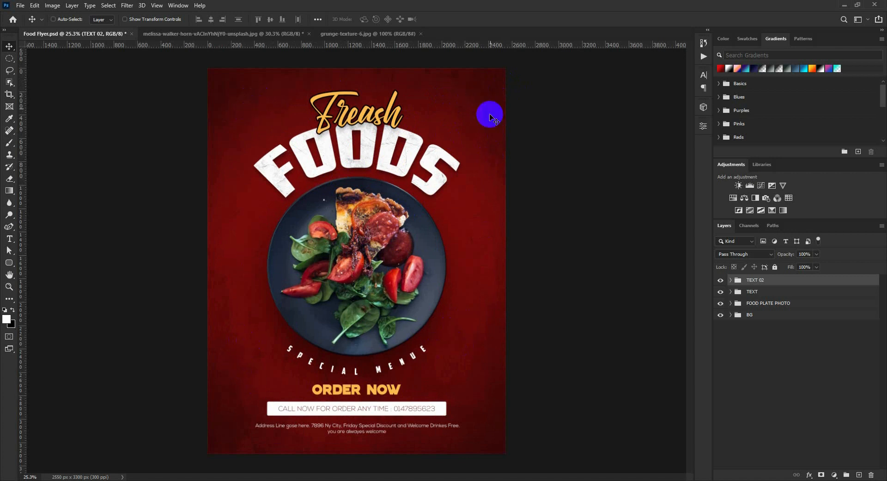
- Review the grunge texture, the finished food flyer and the plate photo, clearing the selection around the plate
{"action": "left_click", "coordinate": [334, 35]}
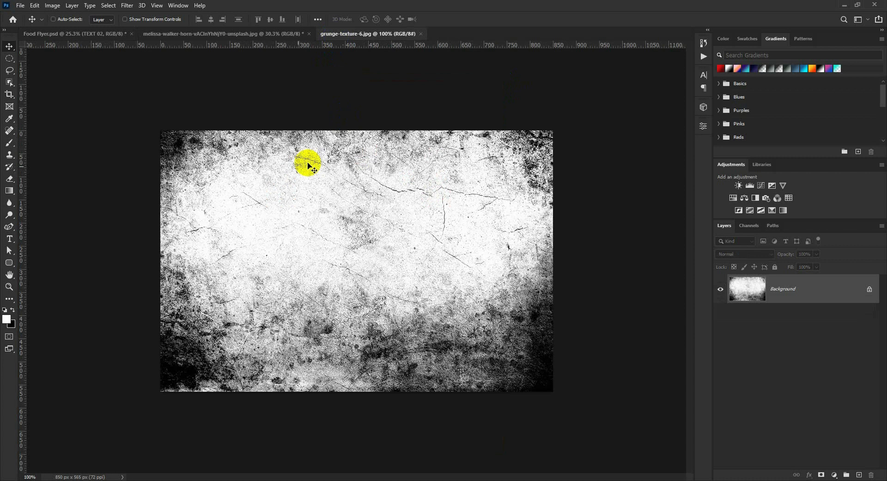
{"action": "left_click_drag", "start_coordinate": [307, 155], "coordinate": [341, 234]}
{"action": "left_click_drag", "start_coordinate": [106, 34], "coordinate": [356, 239]}
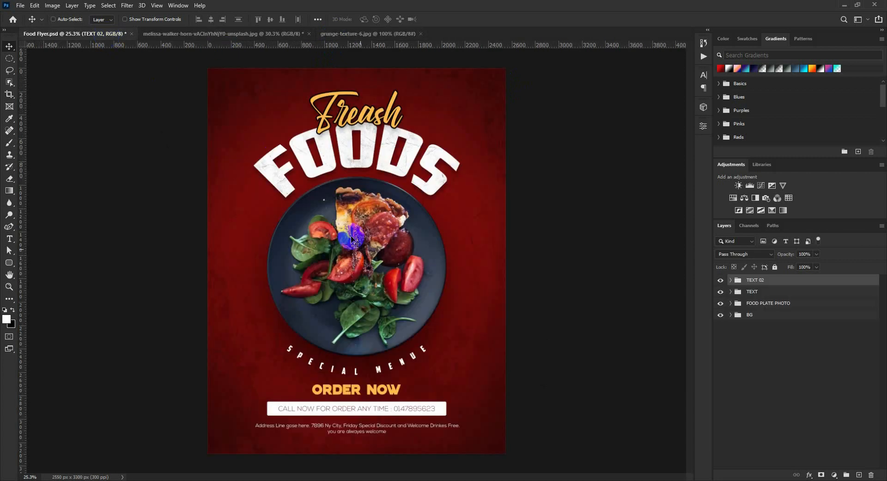
{"action": "left_click", "coordinate": [190, 33]}
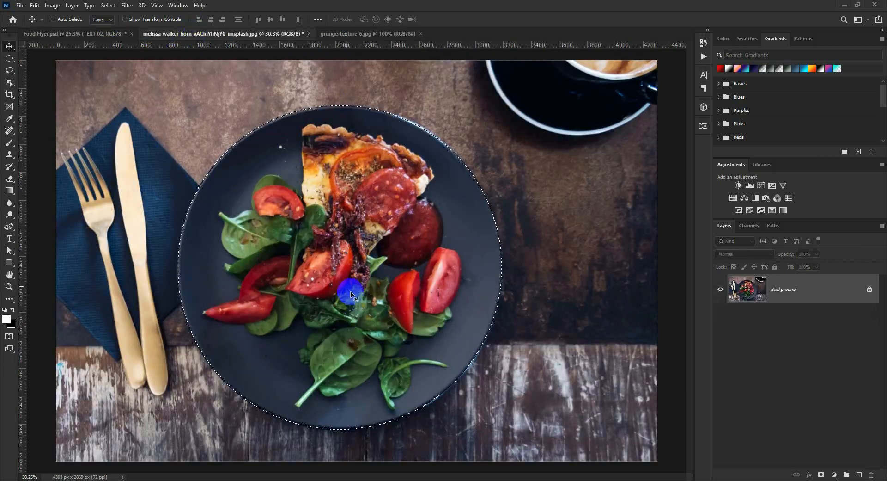
{"action": "key", "text": "ctrl+d"}
{"action": "scroll", "coordinate": [362, 229], "scroll_direction": "down", "scroll_amount": 3}
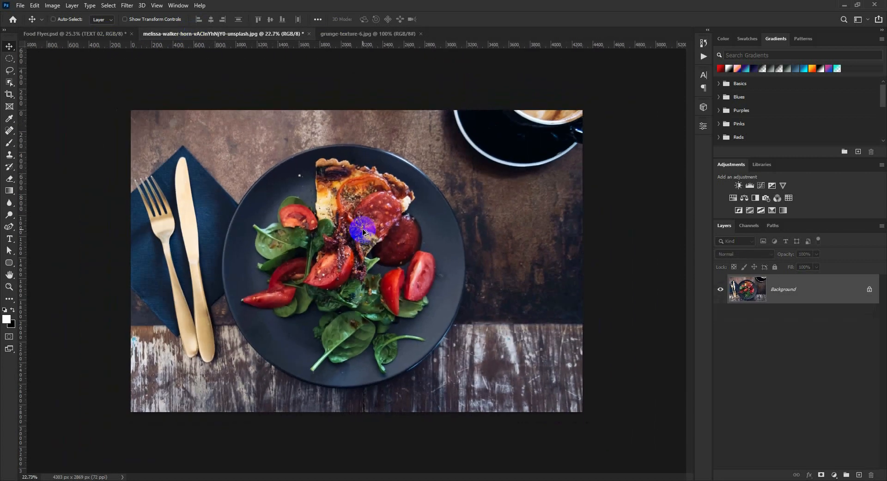
{"action": "scroll", "coordinate": [363, 229], "scroll_direction": "up", "scroll_amount": 3}
{"action": "left_click_drag", "start_coordinate": [363, 231], "coordinate": [220, 290]}
{"action": "scroll", "coordinate": [387, 268], "scroll_direction": "down", "scroll_amount": 1}
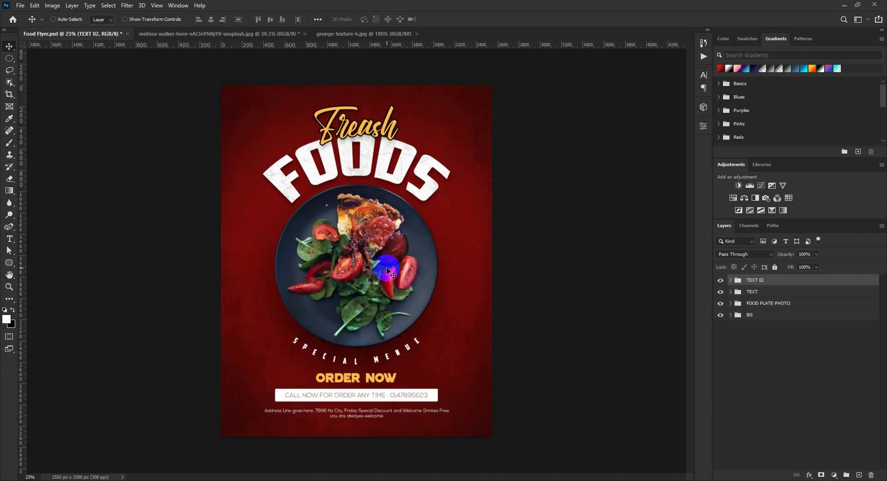
- Create a new portrait Letter document, 8.5 x 11 inches at 300 ppi, in RGB Color with a white background
{"action": "left_click", "coordinate": [28, 4]}
{"action": "left_click", "coordinate": [26, 18]}
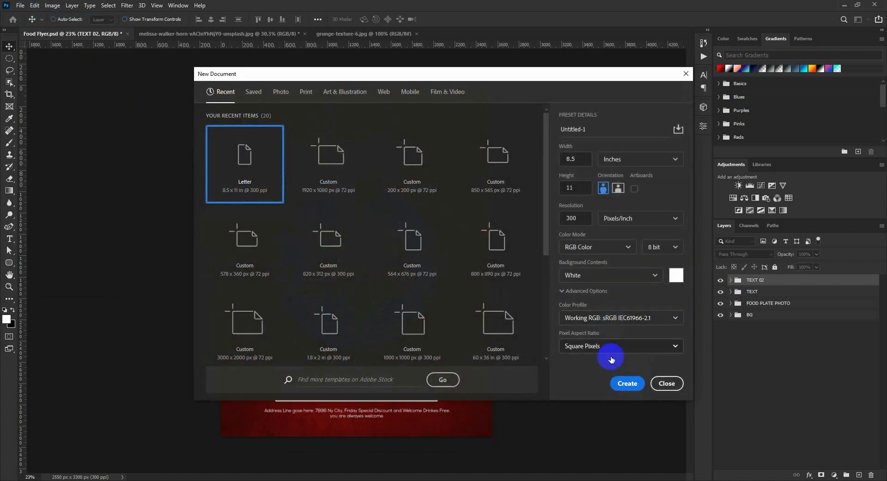
{"action": "left_click", "coordinate": [628, 383]}
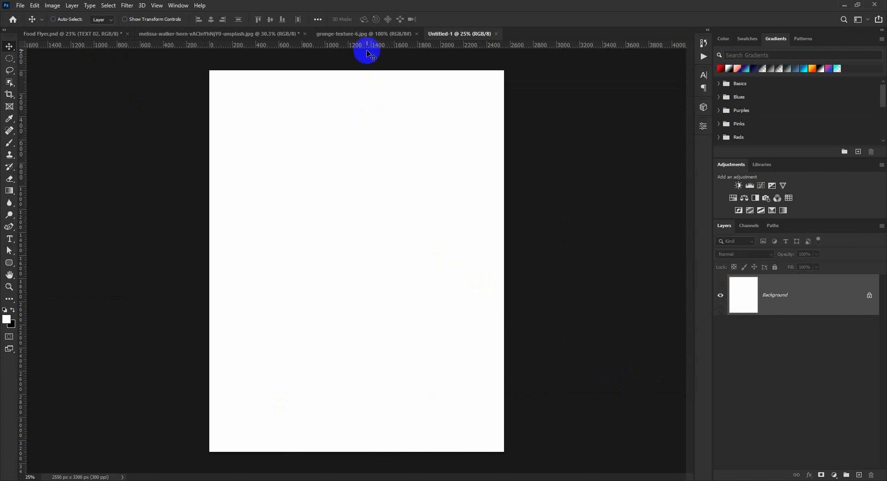
- Place guides along all four edges of the blank canvas
{"action": "left_click_drag", "start_coordinate": [366, 48], "coordinate": [369, 71]}
{"action": "left_click_drag", "start_coordinate": [22, 103], "coordinate": [504, 224]}
{"action": "left_click_drag", "start_coordinate": [520, 53], "coordinate": [532, 451]}
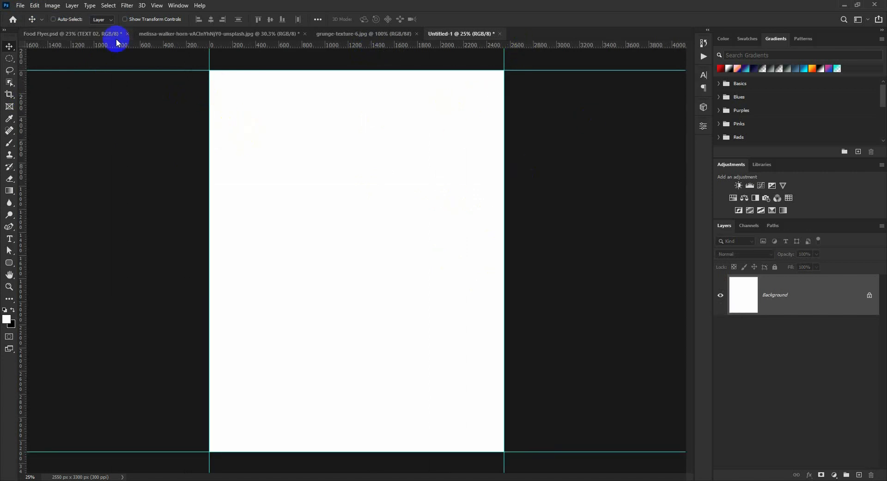
- Extend the canvas by a relative 0.25 inches in both width and height for the bleed
{"action": "left_click", "coordinate": [49, 6]}
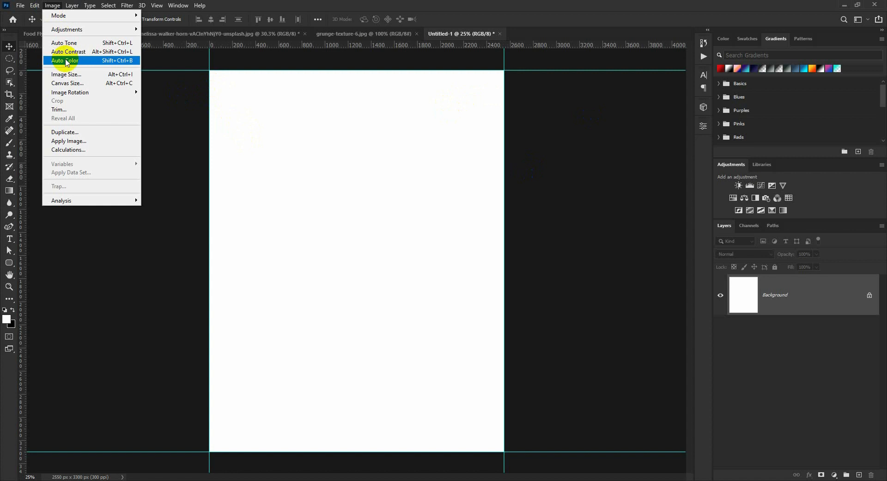
{"action": "left_click", "coordinate": [70, 82]}
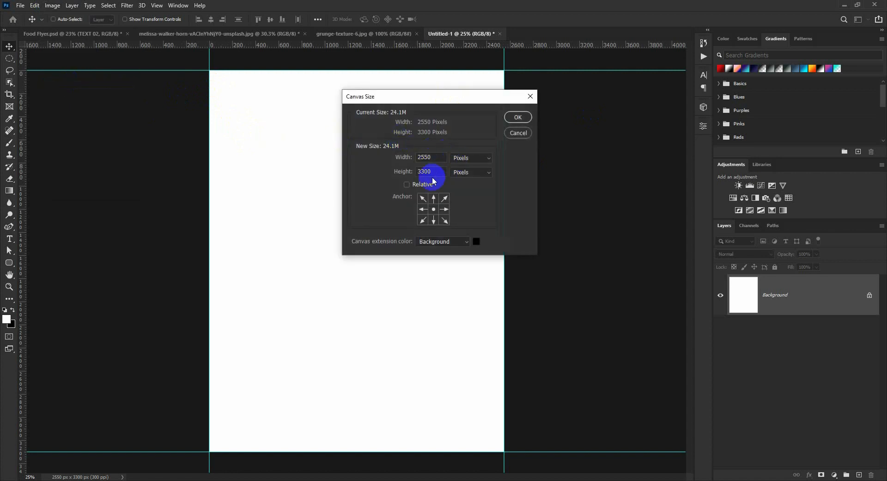
{"action": "left_click", "coordinate": [396, 161]}
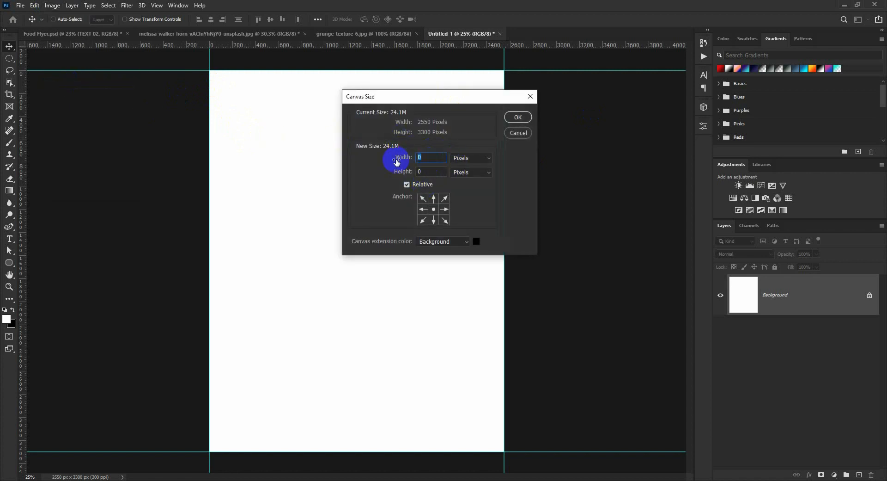
{"action": "left_click", "coordinate": [422, 172]}
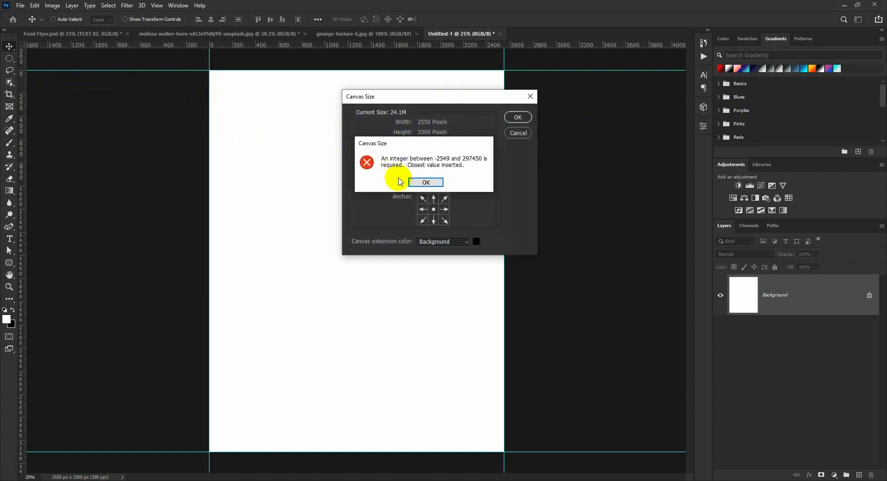
{"action": "left_click", "coordinate": [420, 180]}
{"action": "left_click", "coordinate": [473, 159]}
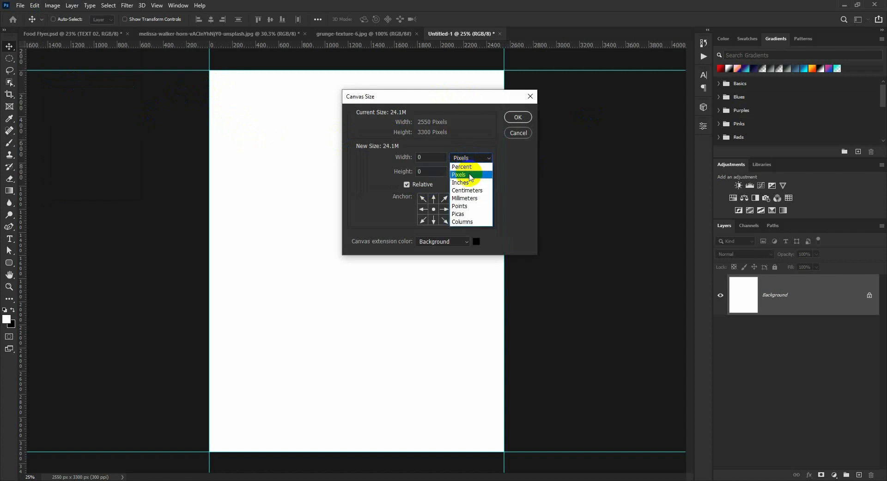
{"action": "left_click", "coordinate": [465, 174]}
{"action": "left_click", "coordinate": [408, 158]}
{"action": "type", "text": ".25"}
{"action": "left_click", "coordinate": [443, 172]}
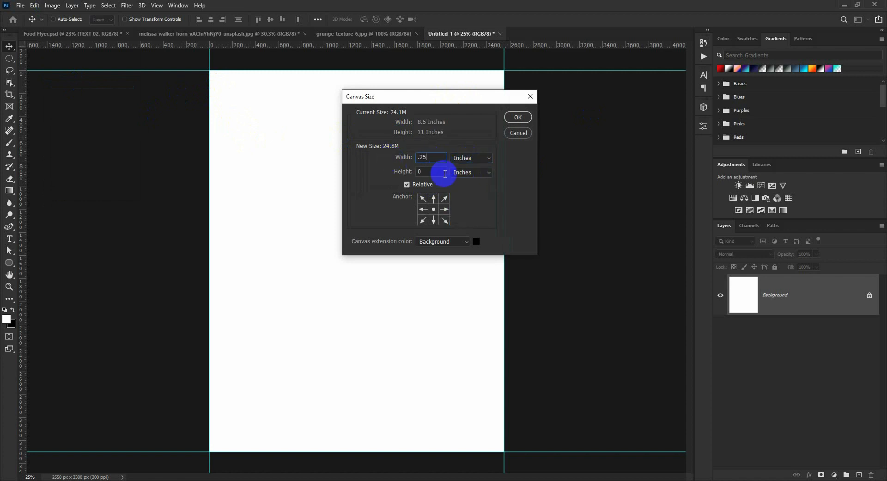
{"action": "type", "text": ".25"}
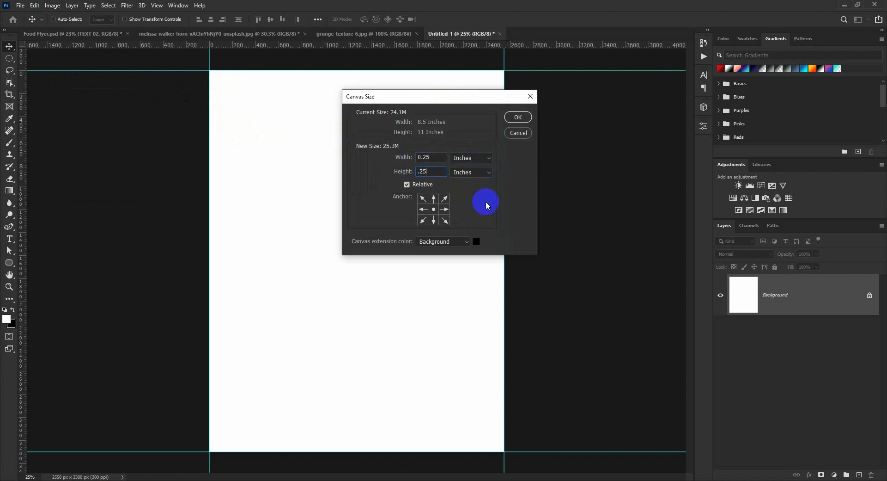
{"action": "left_click", "coordinate": [518, 117]}
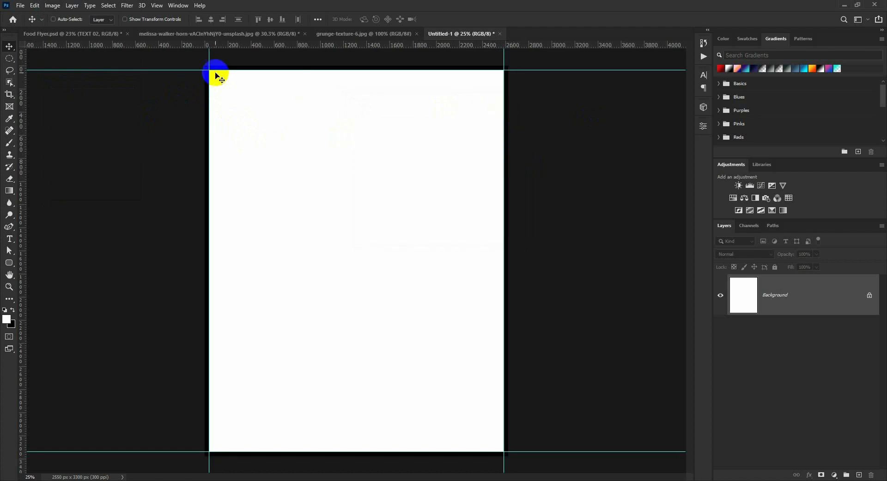
- Switch the area around the canvas to light gray to check the added border, and restore the dark surround
{"action": "right_click", "coordinate": [544, 127]}
{"action": "left_click", "coordinate": [567, 162]}
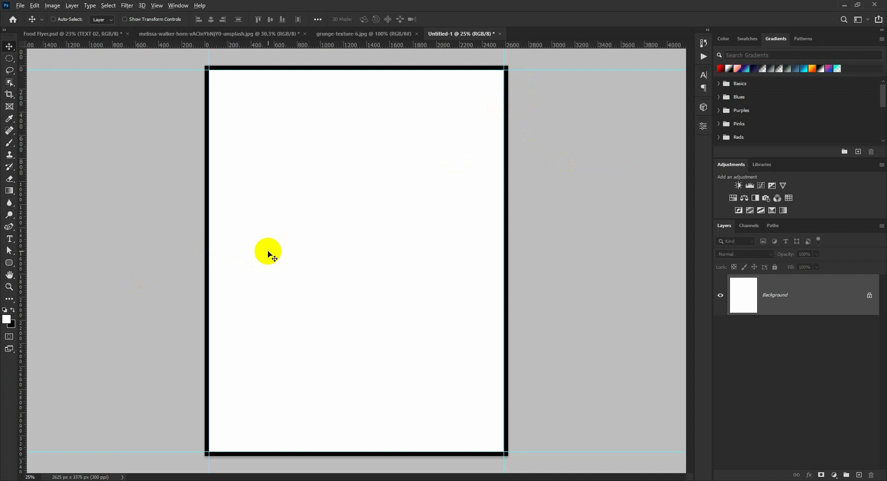
{"action": "right_click", "coordinate": [560, 196]}
{"action": "left_click", "coordinate": [564, 200]}
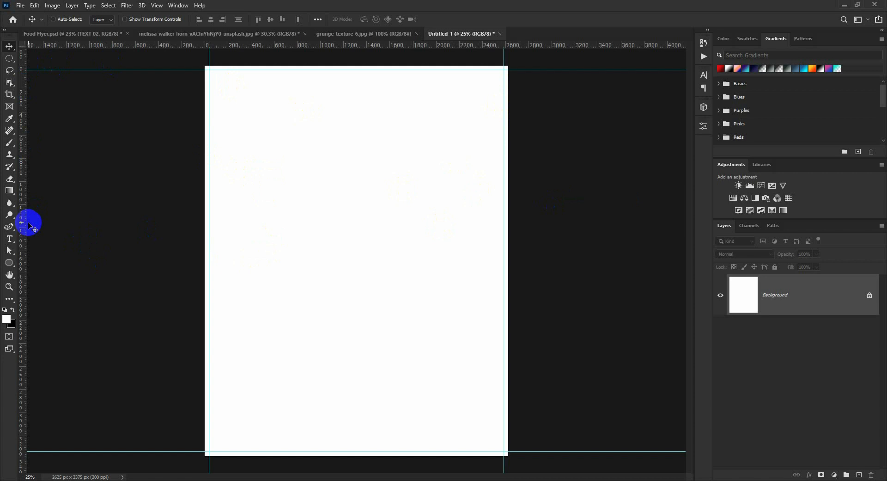
- Create a rectangle shape 0.5 inches (150 px) wide and high on the page with the Rectangle tool
{"action": "left_click", "coordinate": [18, 262]}
{"action": "left_click", "coordinate": [49, 264]}
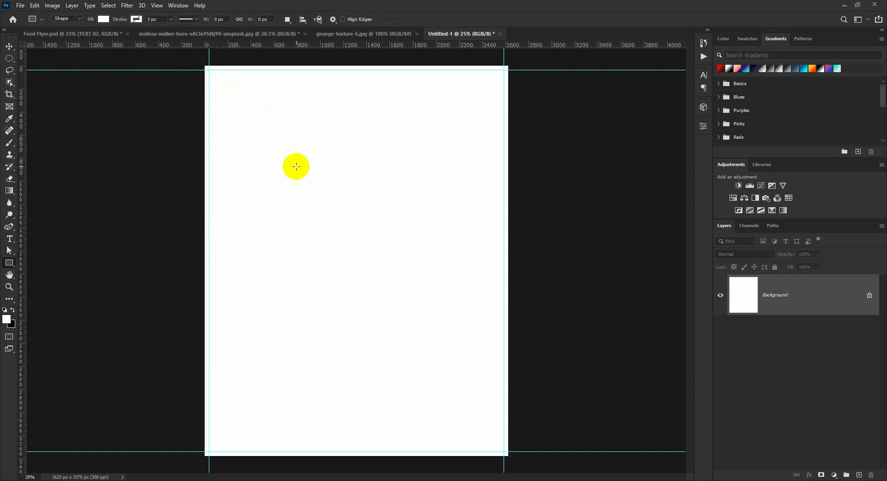
{"action": "right_click", "coordinate": [9, 262]}
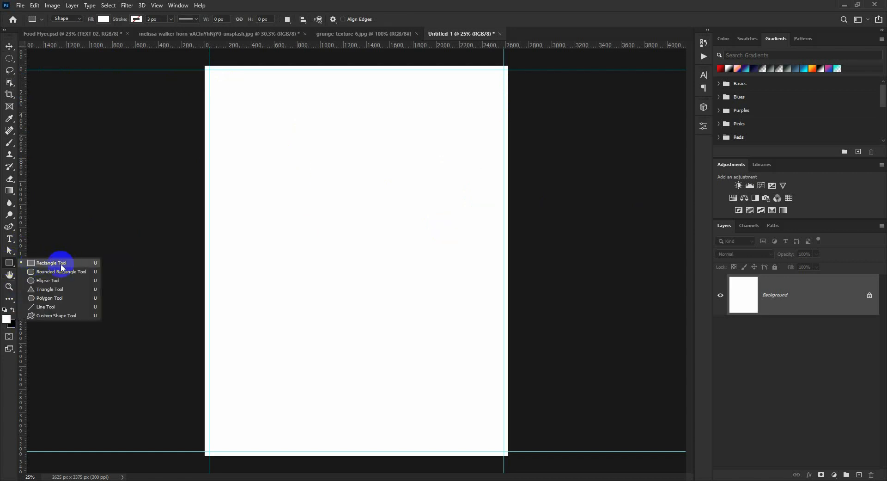
{"action": "left_click", "coordinate": [56, 263]}
{"action": "left_click", "coordinate": [296, 193]}
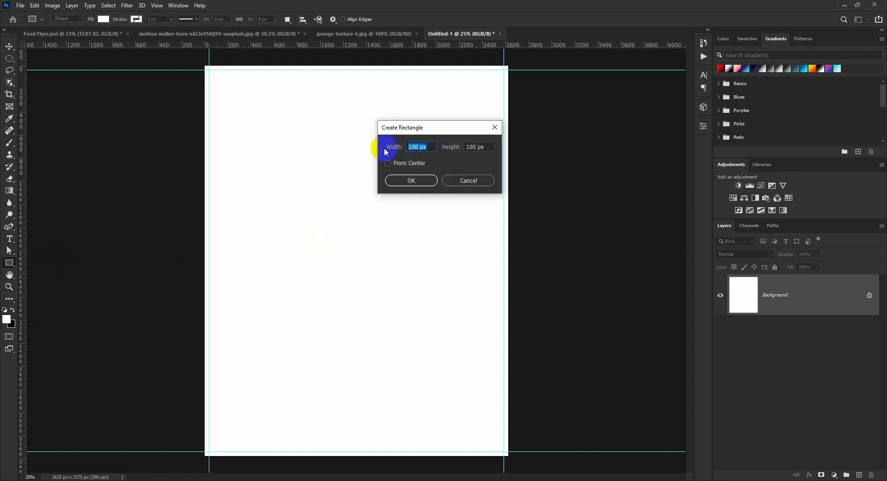
{"action": "type", "text": ".2"}
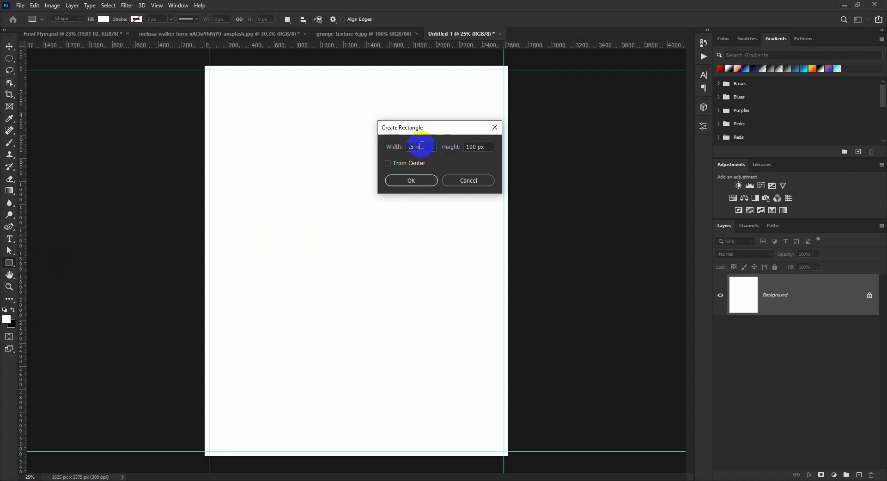
{"action": "left_click_drag", "start_coordinate": [422, 145], "coordinate": [331, 162]}
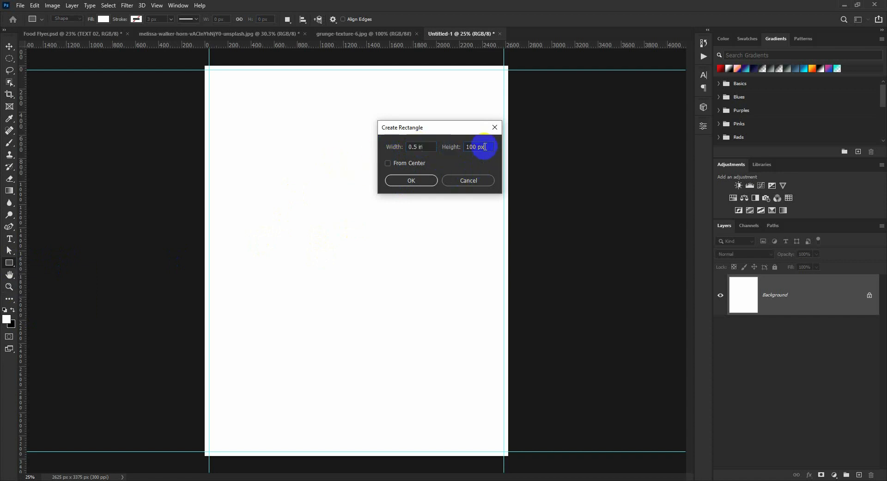
{"action": "left_click", "coordinate": [411, 180]}
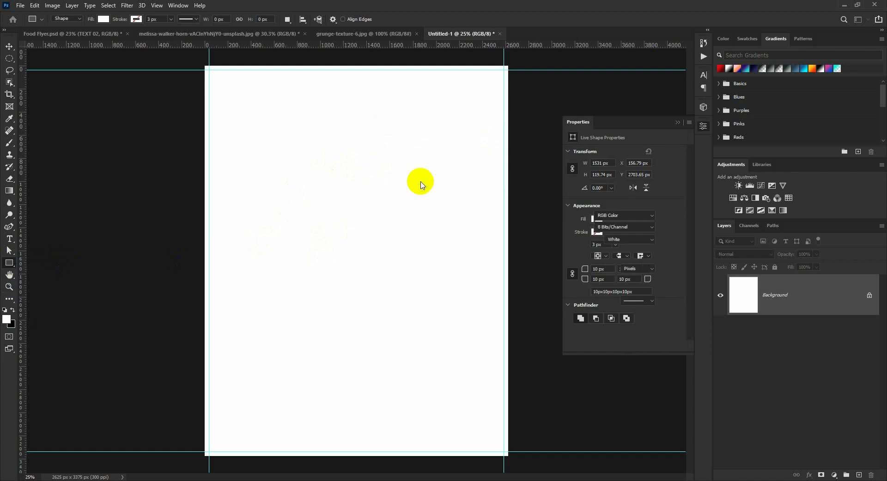
- Recolor the small square's fill to a muted red
{"action": "double_click", "coordinate": [741, 294]}
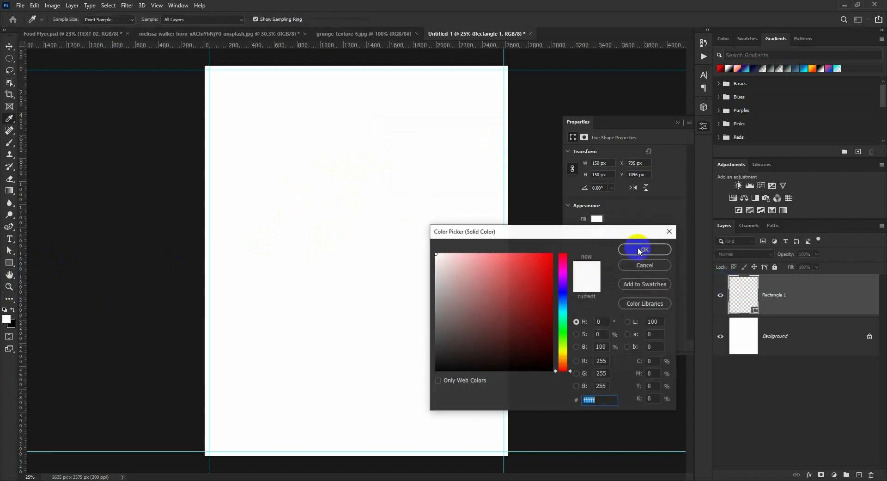
{"action": "left_click", "coordinate": [501, 283]}
{"action": "left_click", "coordinate": [633, 250]}
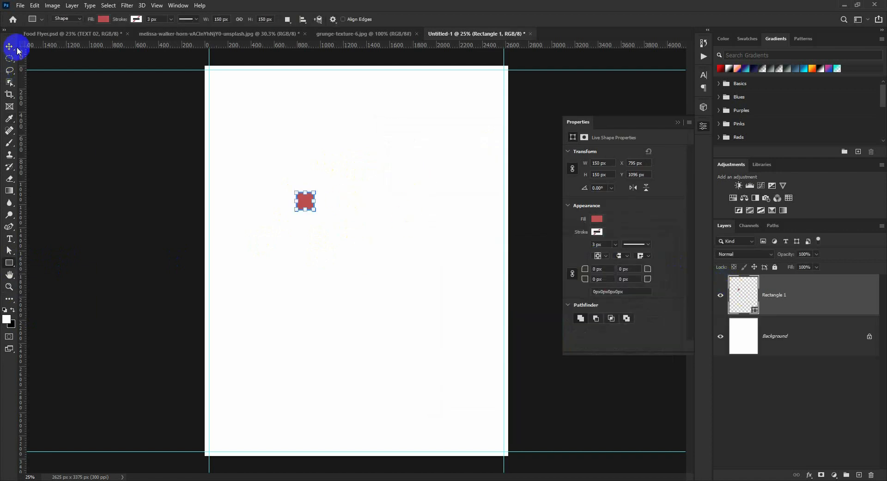
- Place margin guides 150 px inside all four edge guides using the red square as a spacer, and delete the square
{"action": "left_click", "coordinate": [18, 48]}
{"action": "left_click_drag", "start_coordinate": [313, 221], "coordinate": [229, 106]}
{"action": "left_click_drag", "start_coordinate": [24, 115], "coordinate": [224, 151]}
{"action": "left_click_drag", "start_coordinate": [240, 46], "coordinate": [508, 463]}
{"action": "left_click_drag", "start_coordinate": [460, 45], "coordinate": [474, 434]}
{"action": "left_click_drag", "start_coordinate": [24, 290], "coordinate": [486, 363]}
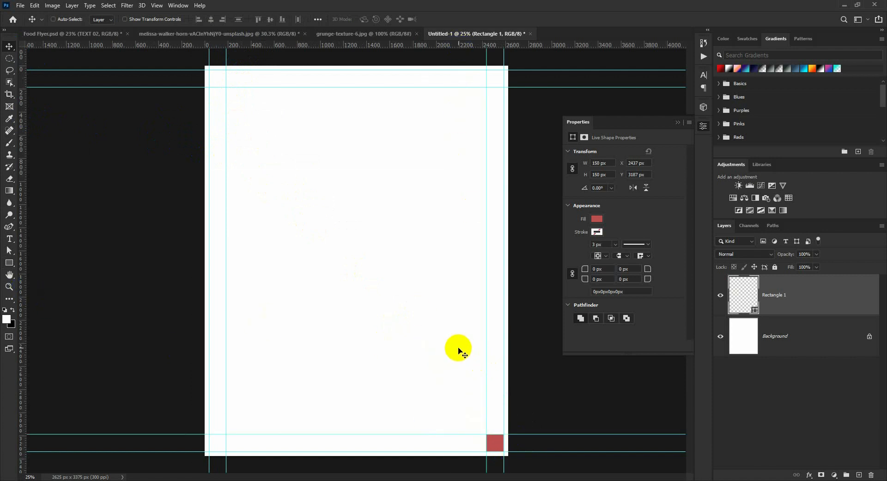
{"action": "key", "text": "Delete"}
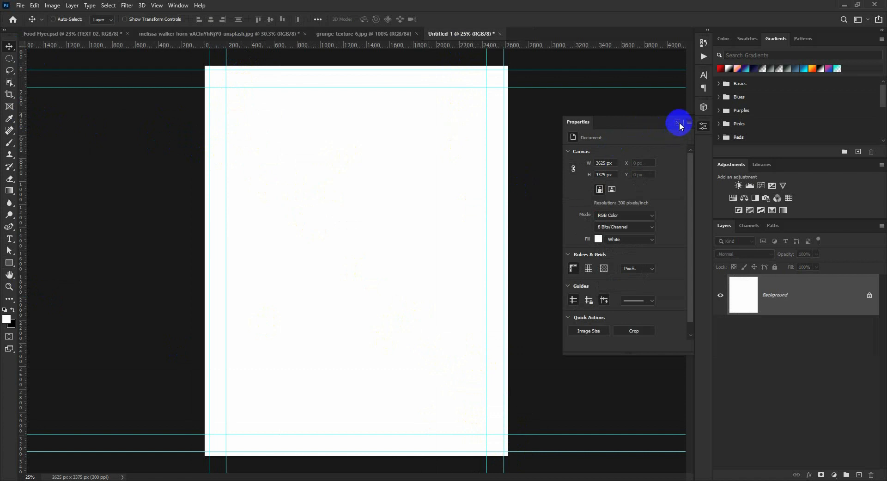
{"action": "left_click", "coordinate": [678, 123]}
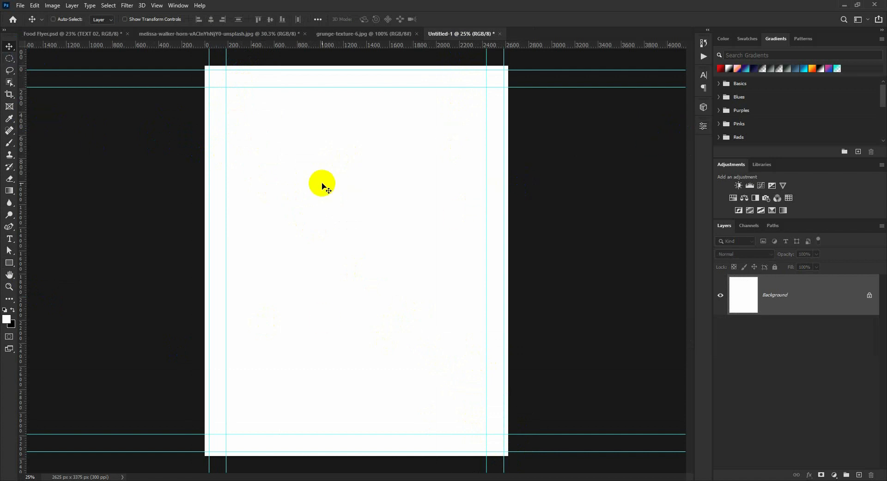
- Check the finished flyer's background and add a Gradient fill layer to the new document with the Foreground to Background preset
{"action": "left_click", "coordinate": [74, 34]}
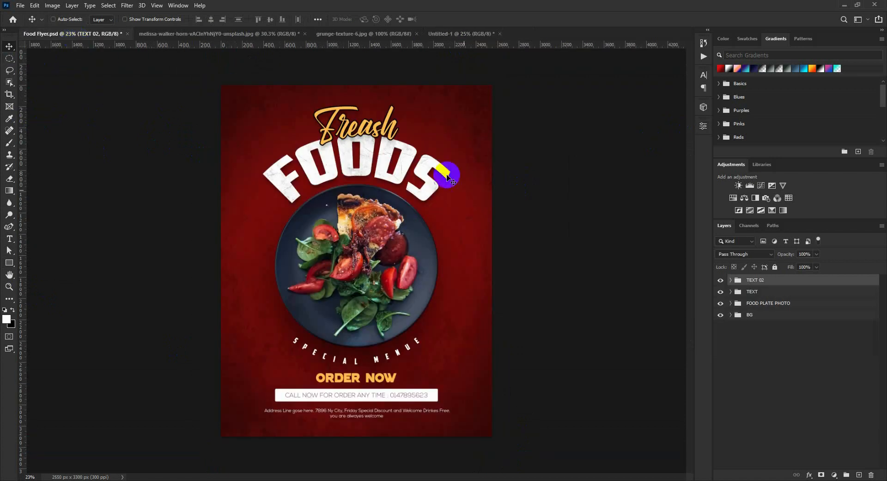
{"action": "left_click", "coordinate": [441, 34]}
{"action": "left_click", "coordinate": [835, 475]}
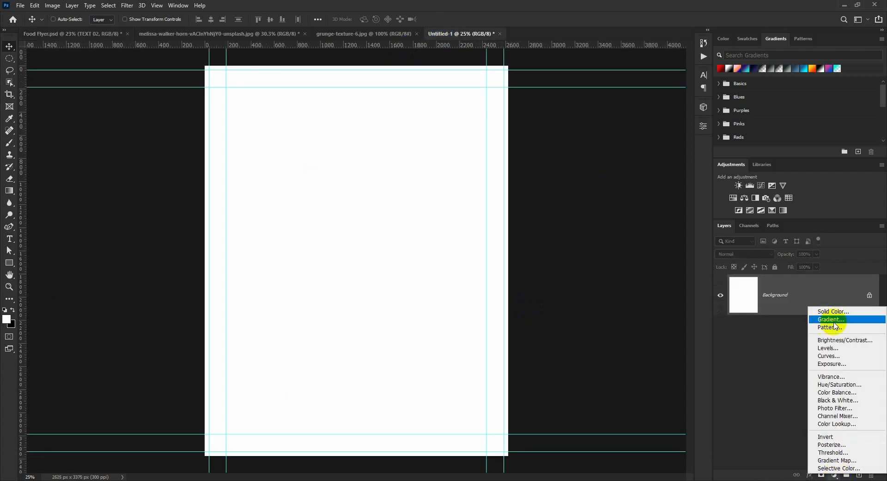
{"action": "left_click", "coordinate": [850, 323]}
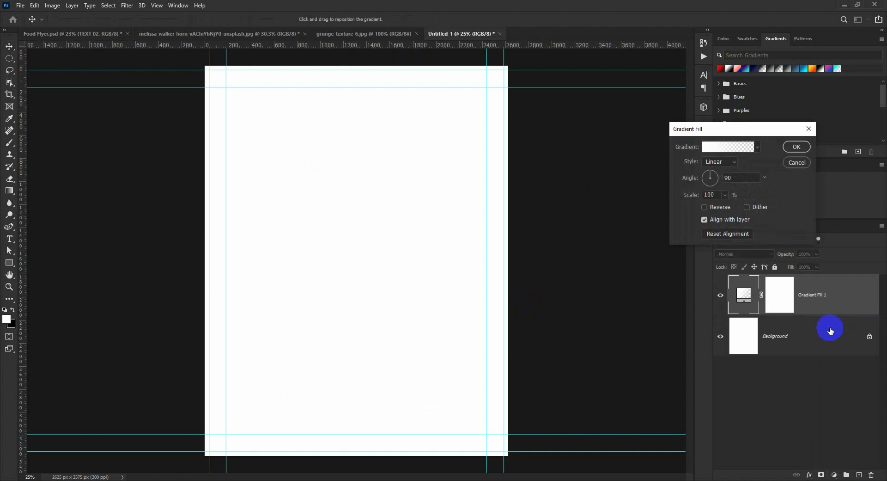
{"action": "left_click", "coordinate": [752, 148]}
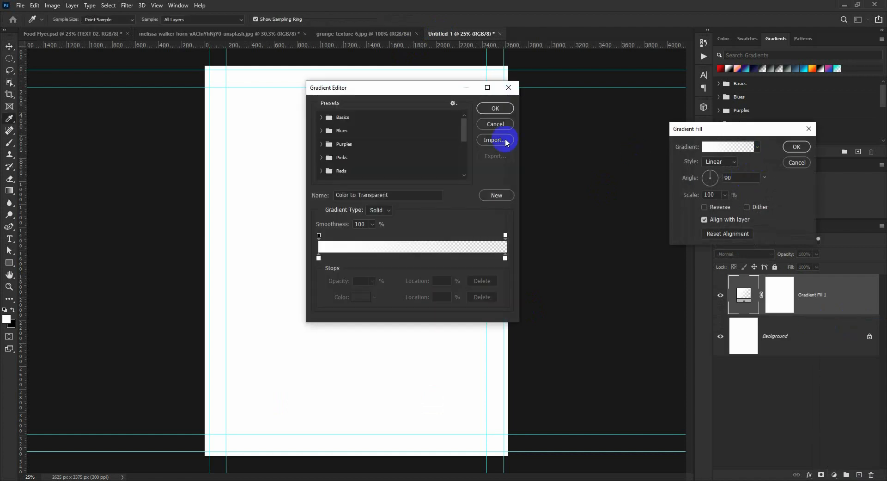
{"action": "left_click", "coordinate": [322, 116]}
{"action": "left_click", "coordinate": [335, 136]}
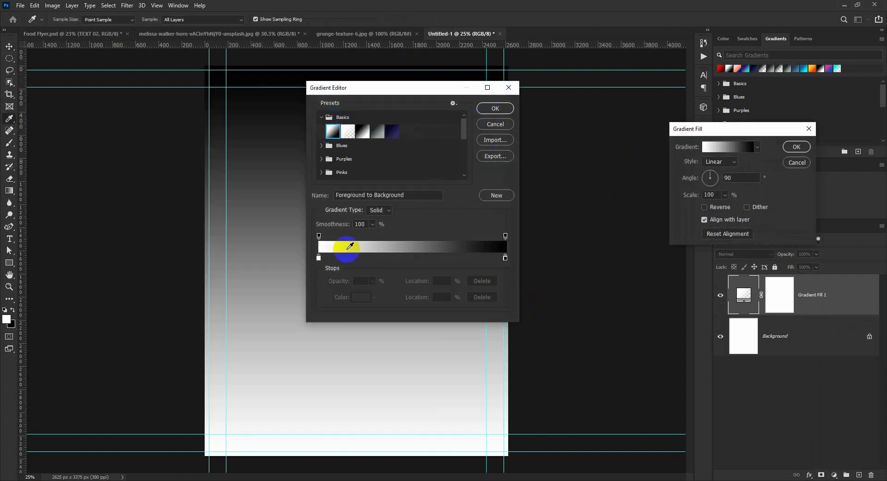
- Recolor the gradient's white start stop to bright red and its black end stop to dark red #420202, and accept the gradient
{"action": "double_click", "coordinate": [319, 257]}
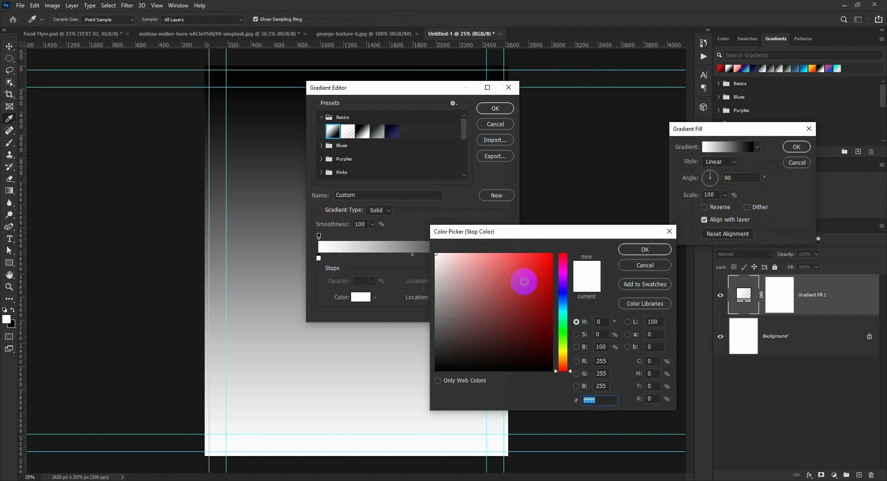
{"action": "left_click_drag", "start_coordinate": [523, 279], "coordinate": [547, 273]}
{"action": "left_click", "coordinate": [631, 250]}
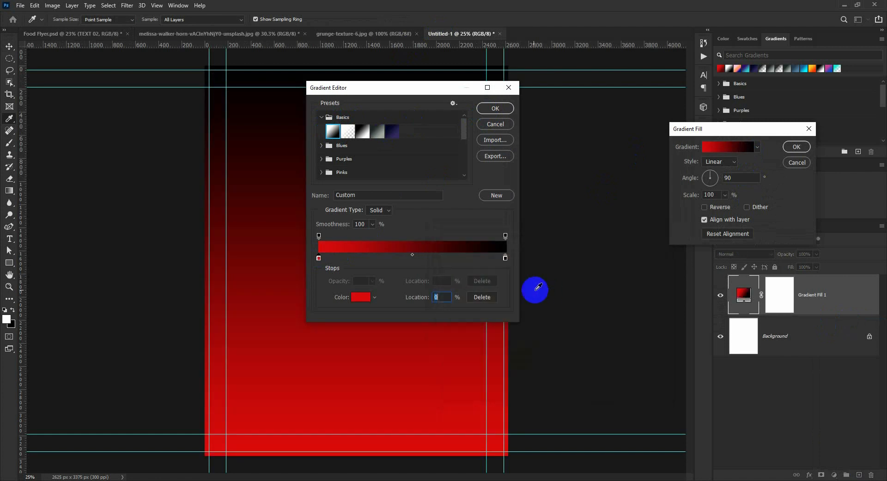
{"action": "double_click", "coordinate": [506, 258]}
{"action": "left_click_drag", "start_coordinate": [517, 301], "coordinate": [549, 341]}
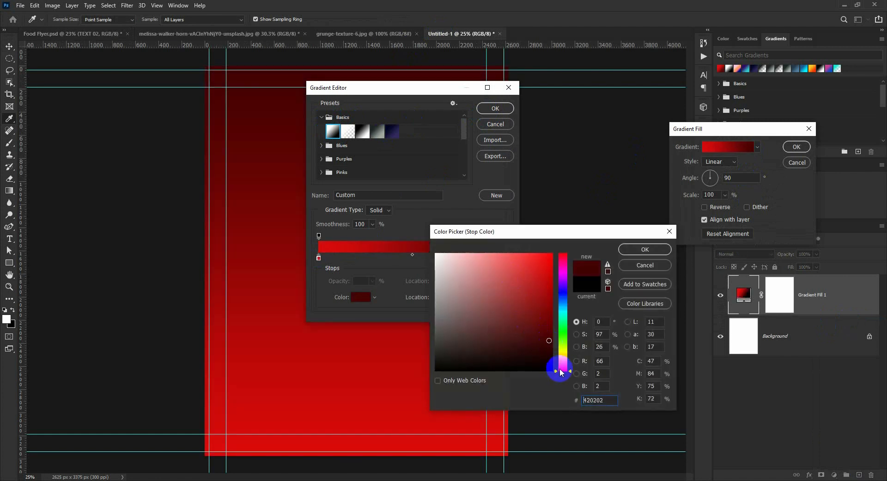
{"action": "left_click", "coordinate": [636, 250]}
{"action": "left_click", "coordinate": [495, 108]}
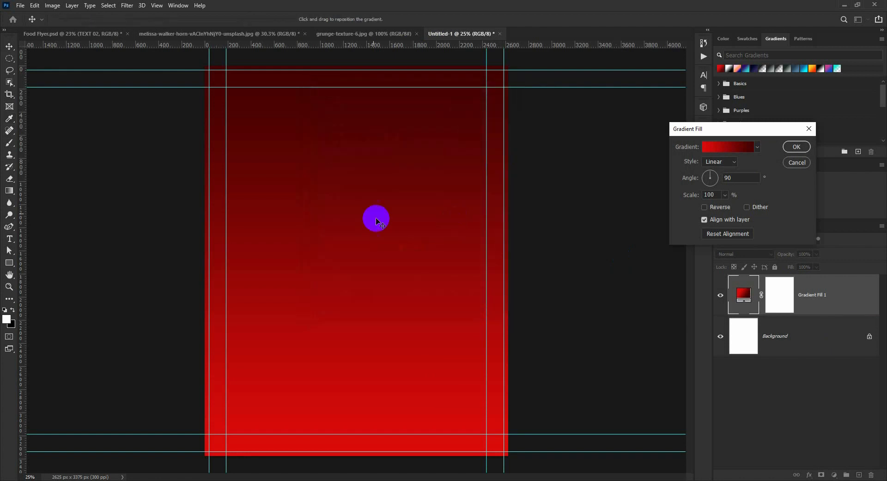
- Make the gradient fill Radial with a scale of 133% and apply it
{"action": "left_click", "coordinate": [716, 162]}
{"action": "left_click", "coordinate": [729, 132]}
{"action": "left_click_drag", "start_coordinate": [723, 133], "coordinate": [593, 161]}
{"action": "left_click", "coordinate": [350, 205]}
{"action": "left_click", "coordinate": [351, 221]}
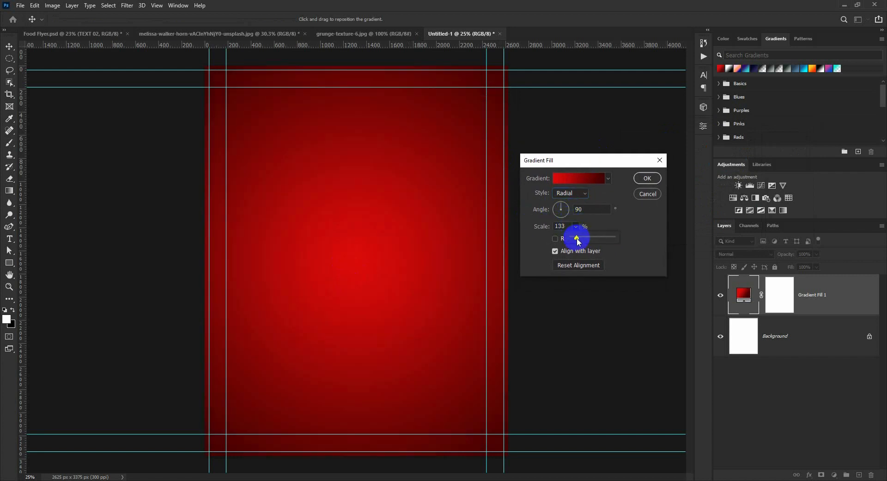
{"action": "left_click", "coordinate": [648, 178]}
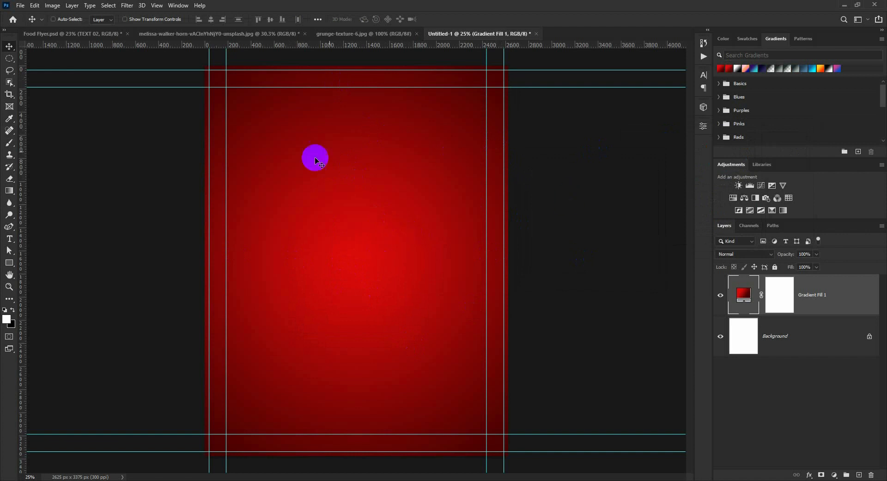
- Bring the grunge texture from grunge-texture-6.jpg into the new document and stretch it to cover the whole page
{"action": "left_click", "coordinate": [365, 34]}
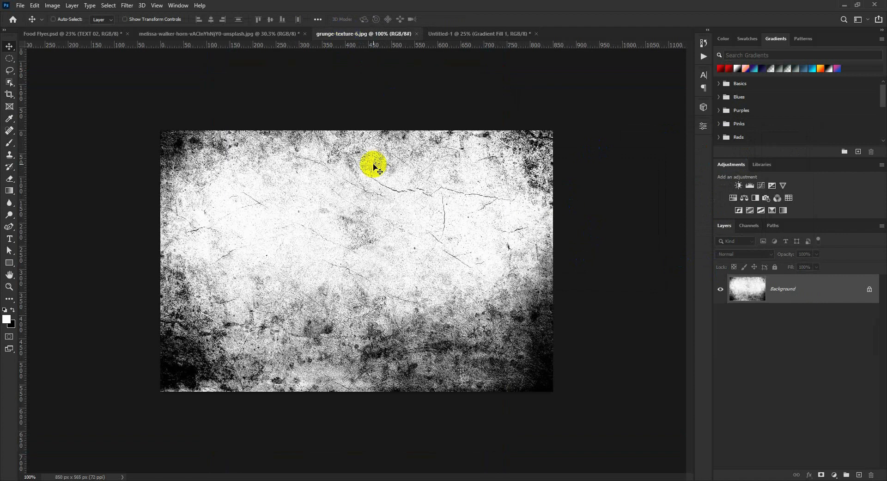
{"action": "left_click_drag", "start_coordinate": [452, 36], "coordinate": [511, 456]}
{"action": "key", "text": "ctrl+t"}
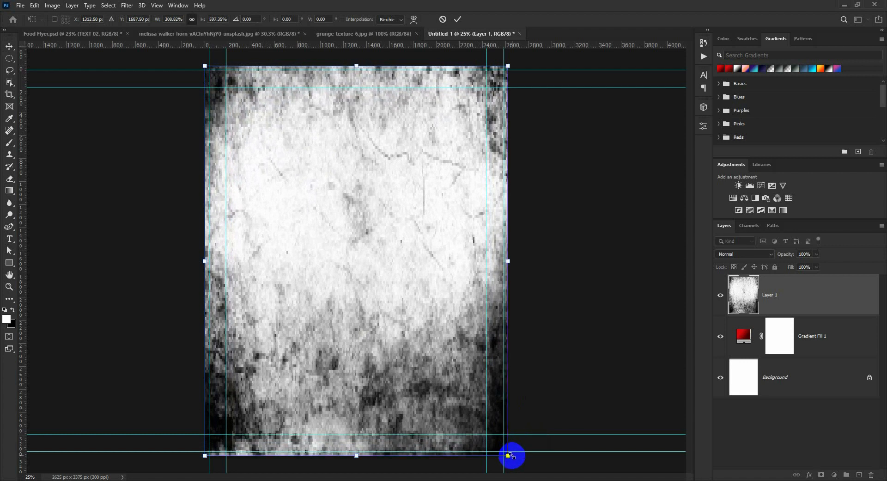
{"action": "key", "text": "Return"}
- Set the grunge texture layer's blend mode to Multiply and its opacity to 40%
{"action": "left_click", "coordinate": [745, 253]}
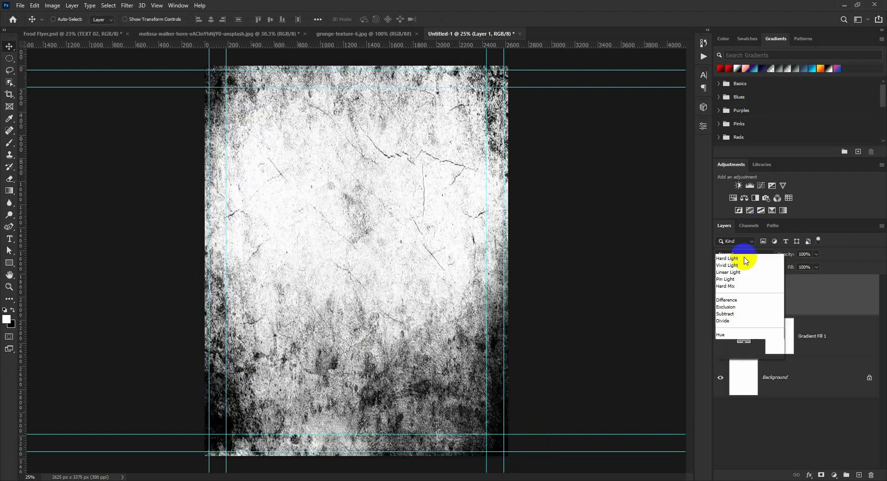
{"action": "left_click", "coordinate": [344, 103]}
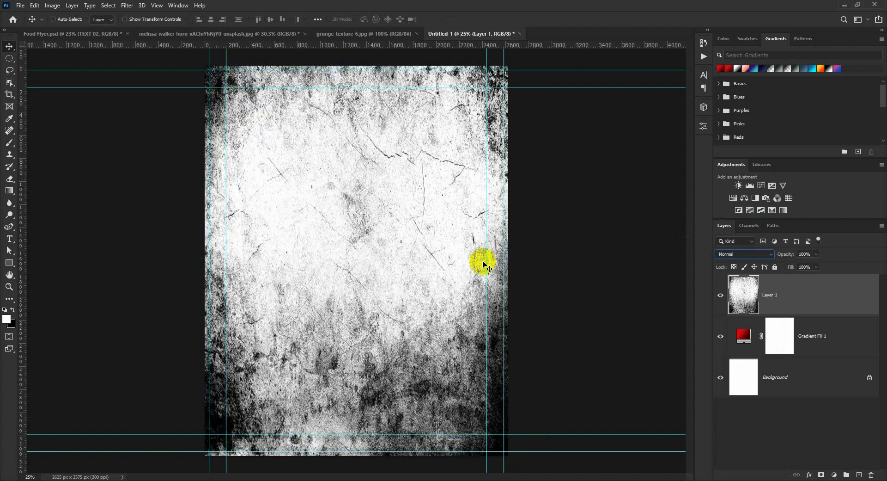
{"action": "left_click", "coordinate": [745, 254]}
{"action": "left_click", "coordinate": [737, 254]}
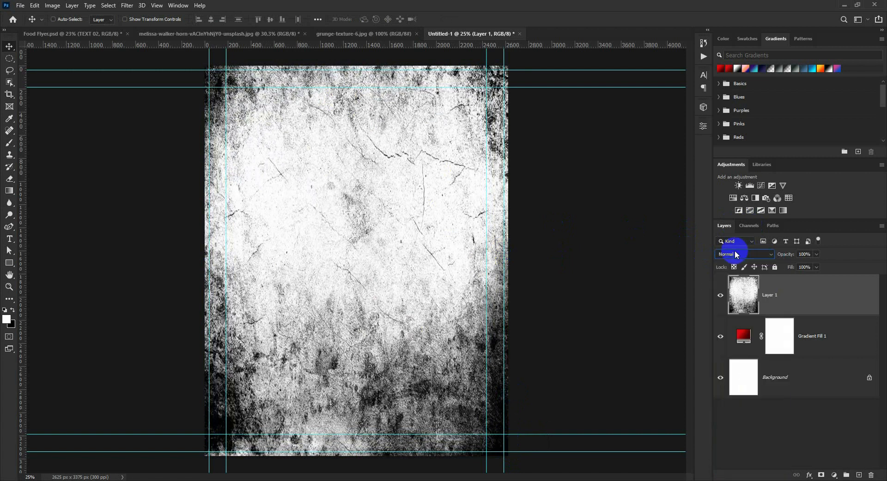
{"action": "left_click", "coordinate": [740, 254]}
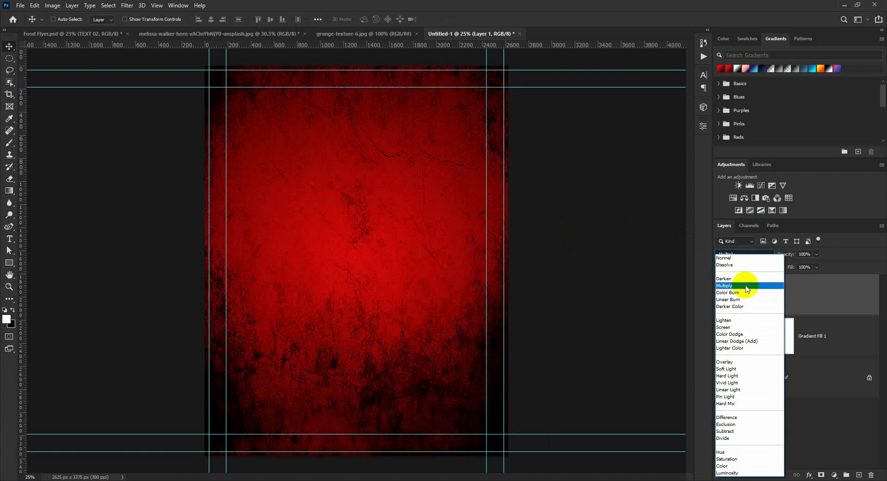
{"action": "left_click", "coordinate": [738, 286]}
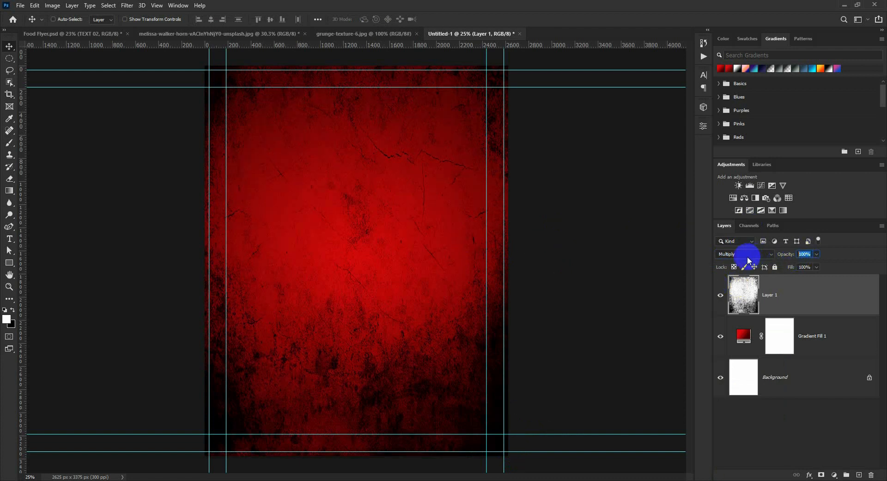
{"action": "type", "text": "30"}
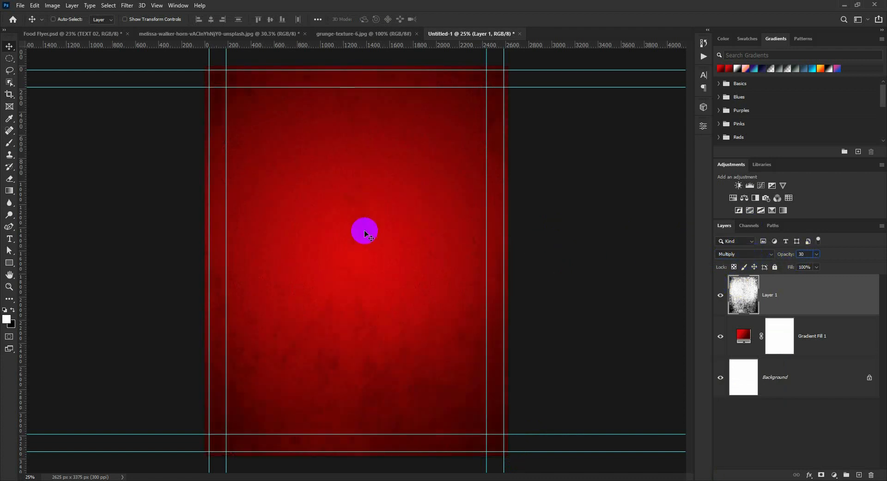
{"action": "type", "text": "40"}
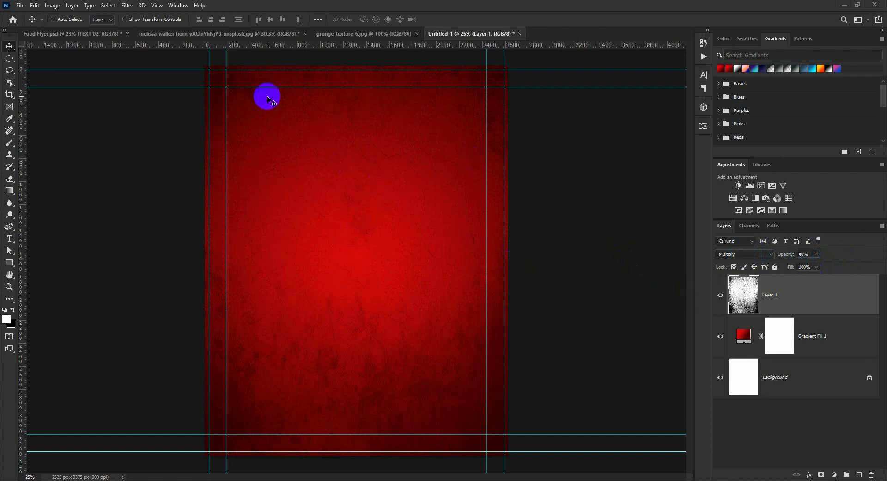
- Compare with the finished flyer's background and darken the gradient fill's start stop to a deeper red at about 76% brightness
{"action": "left_click", "coordinate": [109, 34]}
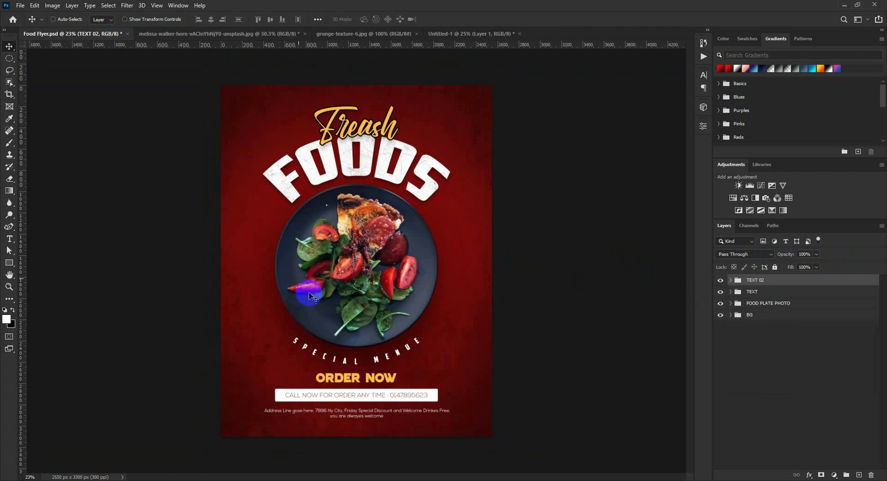
{"action": "left_click", "coordinate": [490, 34]}
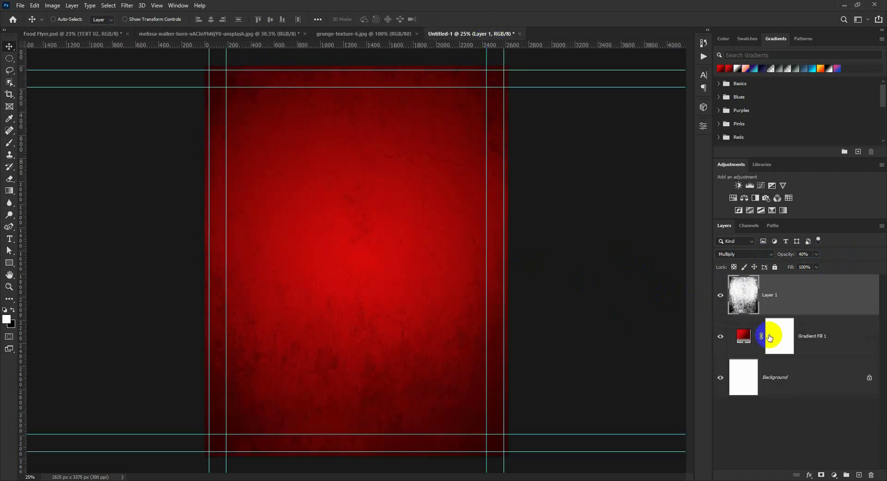
{"action": "double_click", "coordinate": [745, 337]}
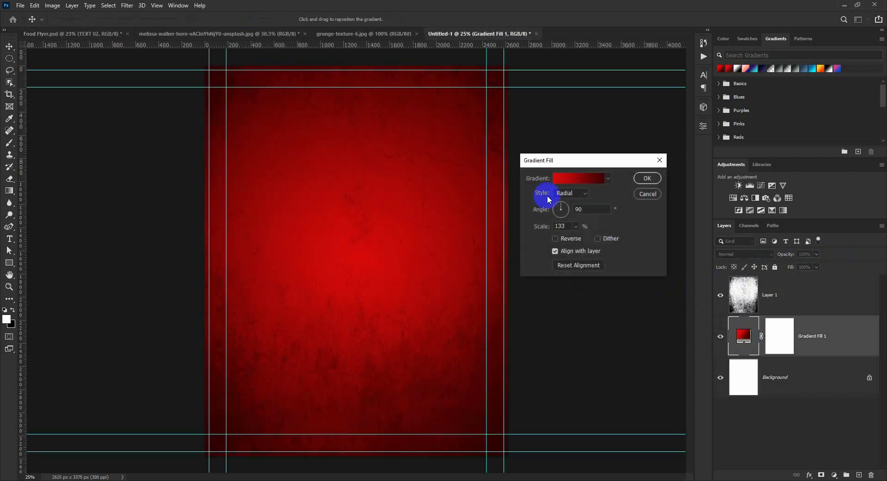
{"action": "left_click", "coordinate": [573, 180]}
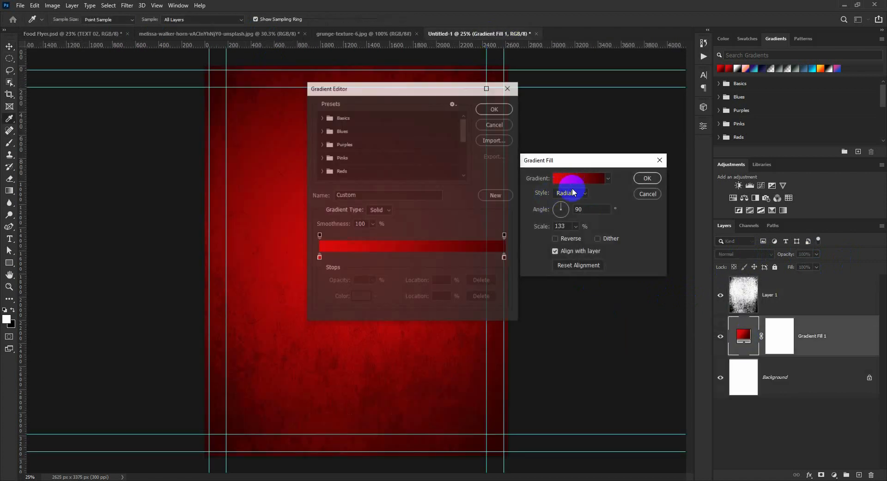
{"action": "double_click", "coordinate": [319, 258]}
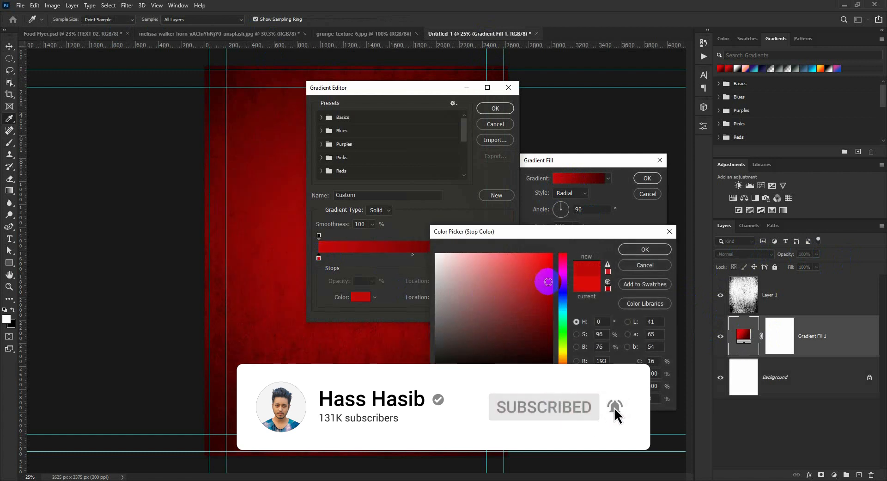
{"action": "left_click", "coordinate": [645, 249]}
- Set the gradient fill's end stop to dark red #3f0b0b and apply the edited gradient
{"action": "double_click", "coordinate": [506, 257]}
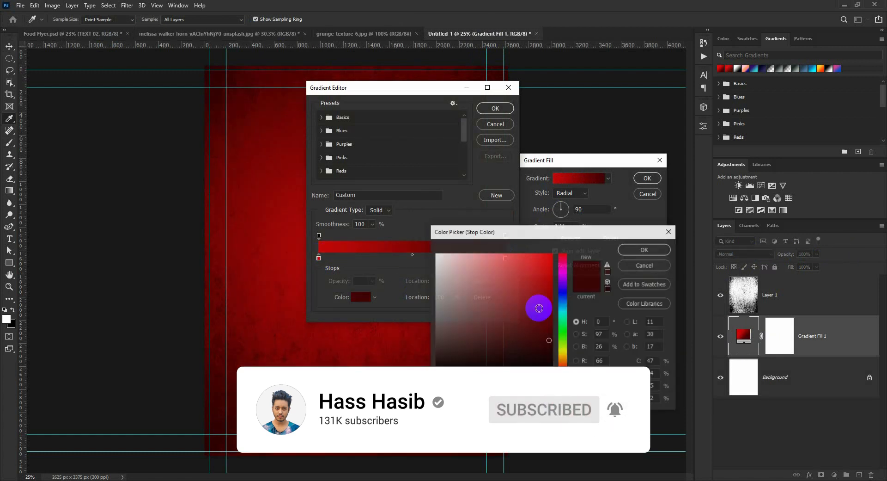
{"action": "left_click_drag", "start_coordinate": [538, 339], "coordinate": [532, 341]}
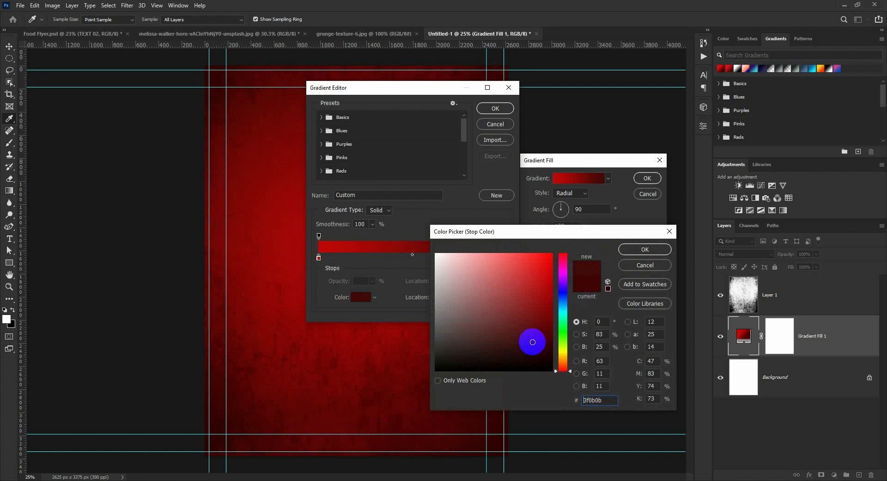
{"action": "left_click", "coordinate": [634, 271]}
{"action": "left_click", "coordinate": [638, 249]}
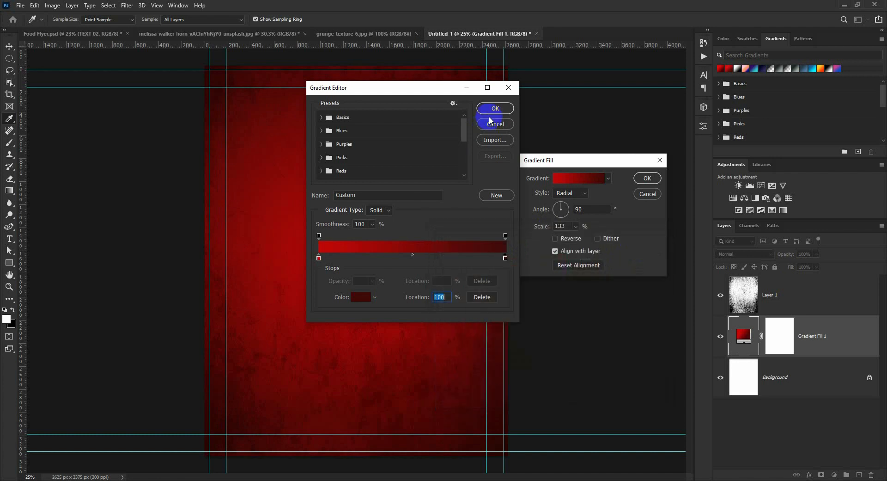
{"action": "left_click", "coordinate": [495, 108]}
{"action": "left_click", "coordinate": [647, 178]}
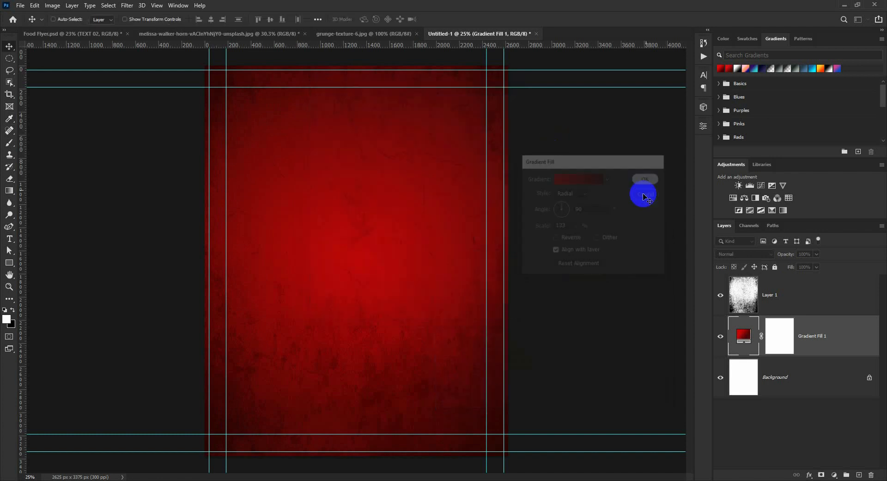
- Select the round plate in the food photo with the Elliptical Marquee tool and copy it into the new flyer document
{"action": "left_click", "coordinate": [116, 33]}
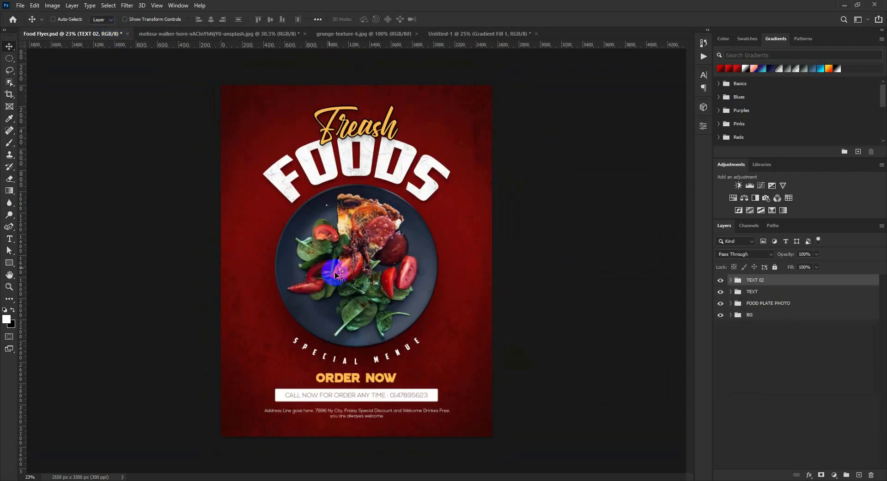
{"action": "left_click", "coordinate": [247, 33]}
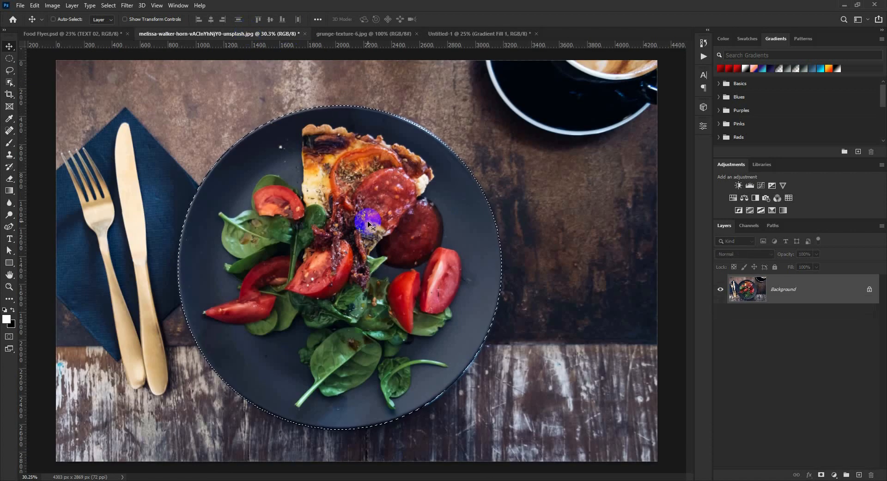
{"action": "key", "text": "ctrl+d"}
{"action": "left_click", "coordinate": [9, 58]}
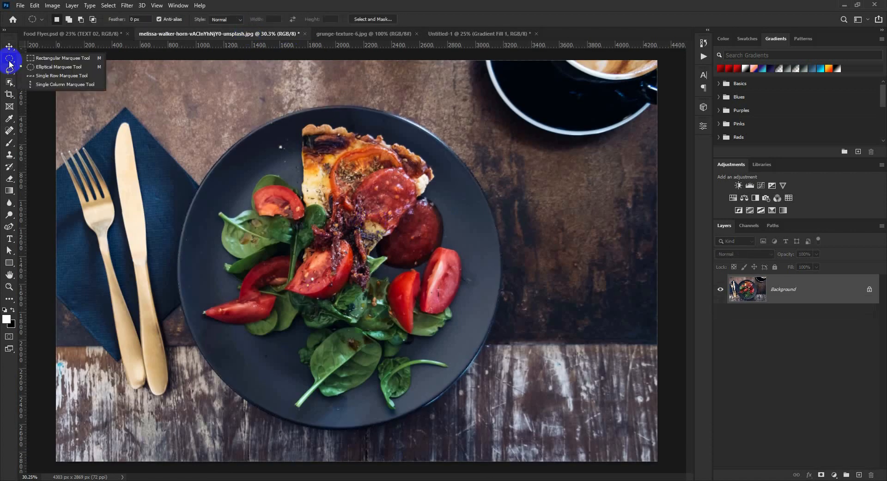
{"action": "left_click", "coordinate": [54, 68]}
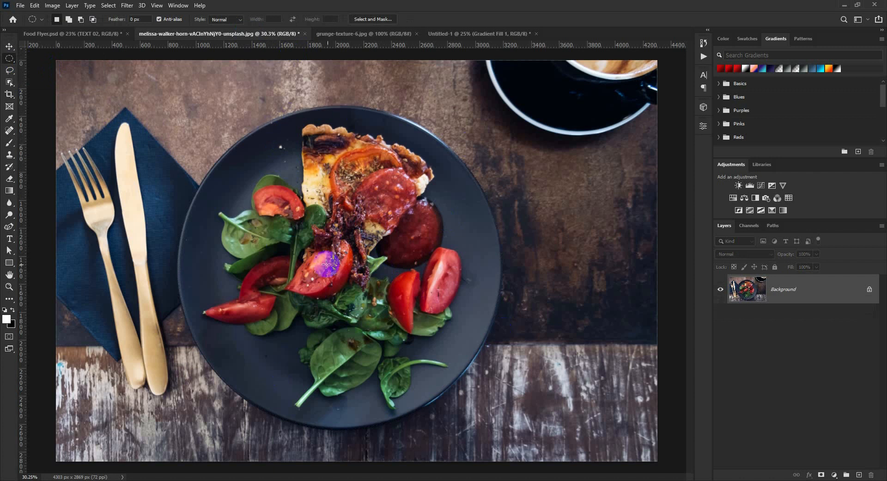
{"action": "left_click_drag", "start_coordinate": [340, 261], "coordinate": [520, 430]}
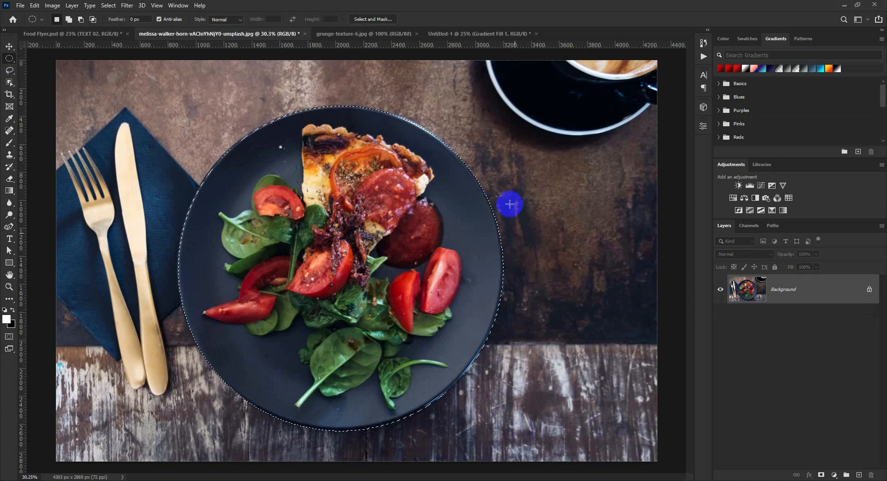
{"action": "left_click", "coordinate": [444, 34]}
{"action": "key", "text": "ctrl+v"}
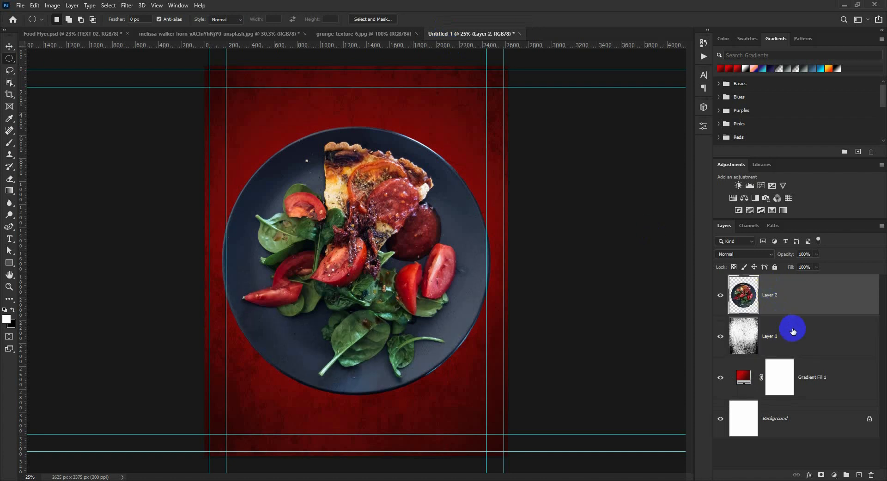
- Unlock the white Background layer, group it with the gradient fill and texture layers, and name the group background
{"action": "left_click", "coordinate": [793, 331]}
{"action": "left_click", "coordinate": [869, 417]}
{"action": "left_click", "coordinate": [822, 355], "text": "shift"}
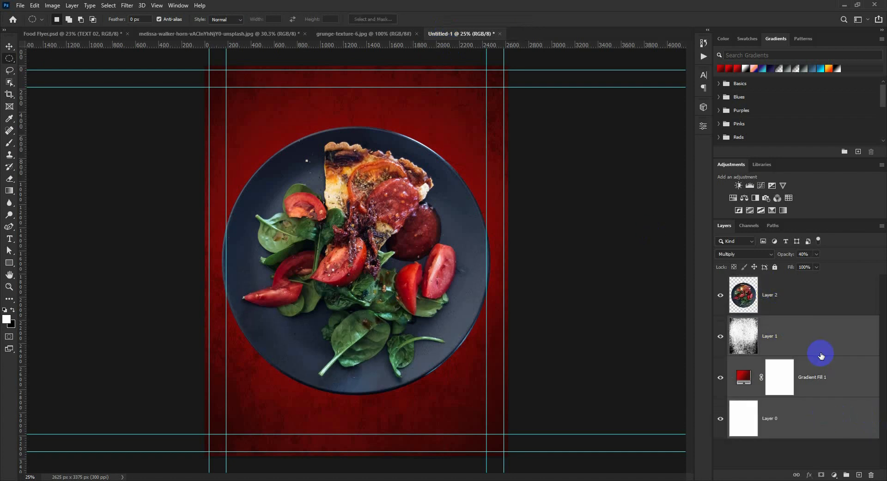
{"action": "key", "text": "ctrl+g"}
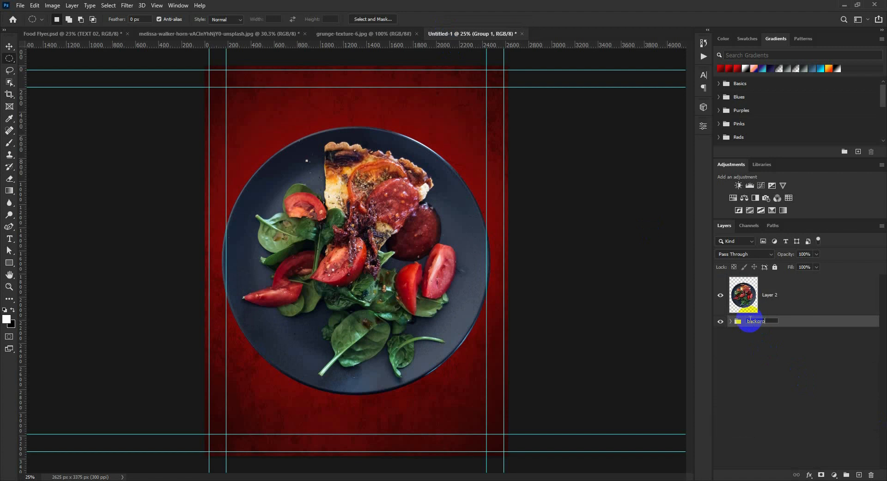
- Scale the plate layer down proportionally to roughly two-thirds of its size, keeping it centered on the page
{"action": "left_click", "coordinate": [766, 309]}
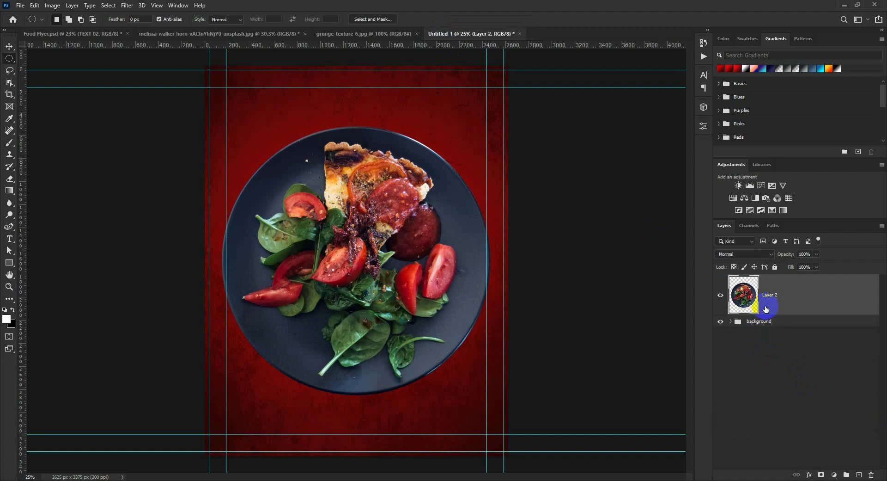
{"action": "key", "text": "ctrl+t"}
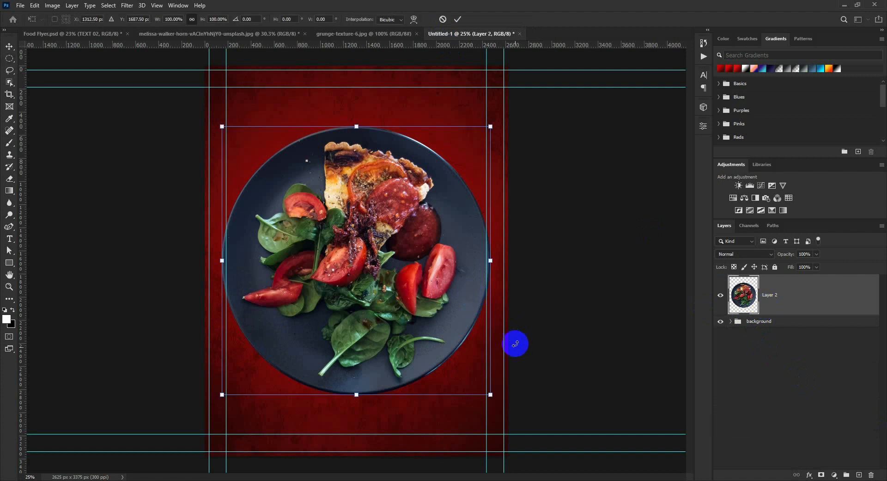
{"action": "left_click_drag", "start_coordinate": [491, 393], "coordinate": [446, 342]}
{"action": "key", "text": "Return"}
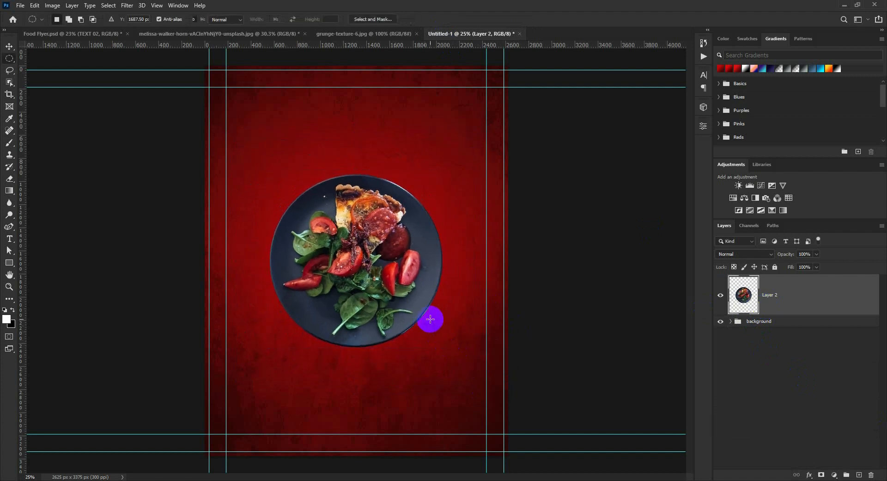
- Add a new empty layer between the background group and the plate layer
{"action": "left_click", "coordinate": [12, 47]}
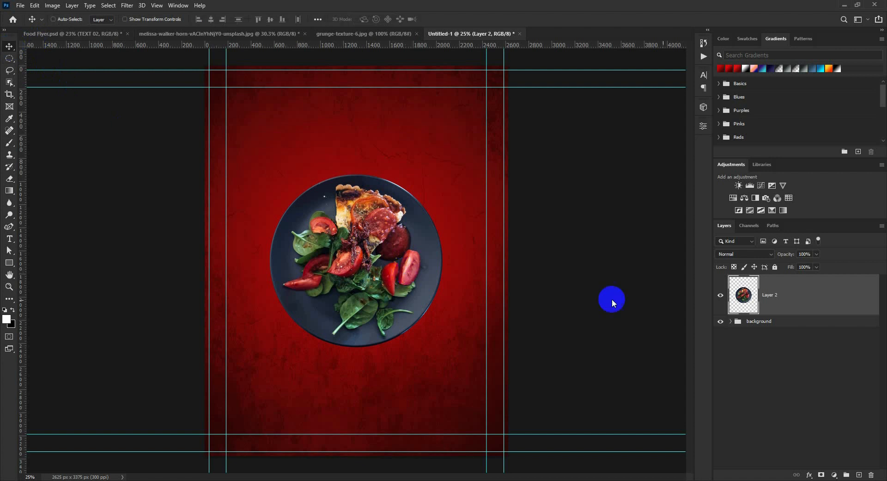
{"action": "left_click", "coordinate": [772, 321]}
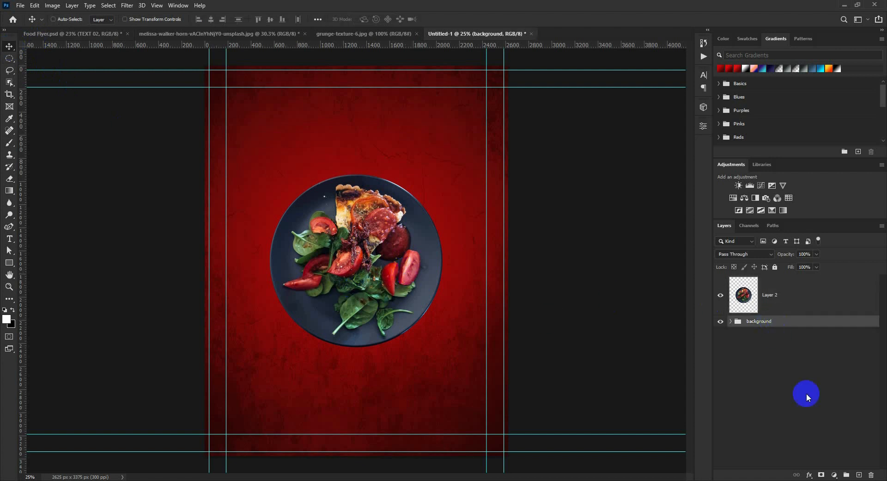
{"action": "left_click", "coordinate": [859, 475]}
- Stamp a black shadow behind the plate with a 2000 px Soft Round brush at 0% hardness, slightly below the plate's center
{"action": "left_click", "coordinate": [5, 309]}
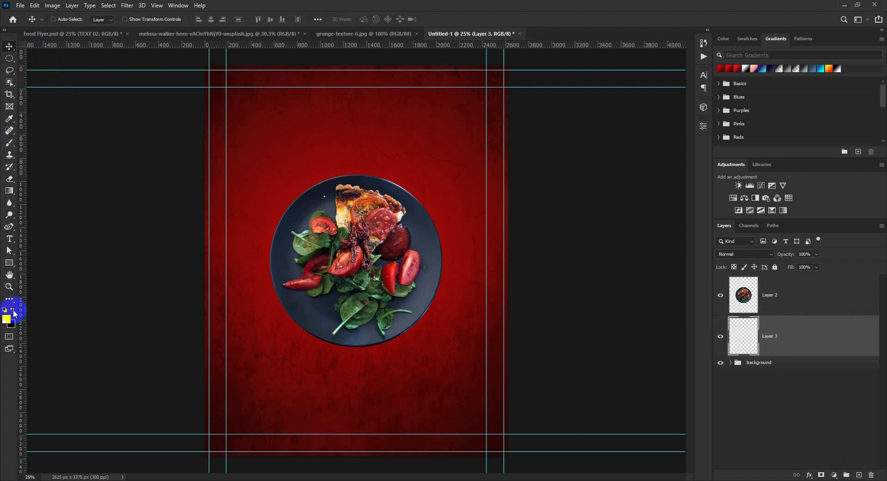
{"action": "left_click", "coordinate": [11, 192]}
{"action": "left_click_drag", "start_coordinate": [10, 141], "coordinate": [37, 143]}
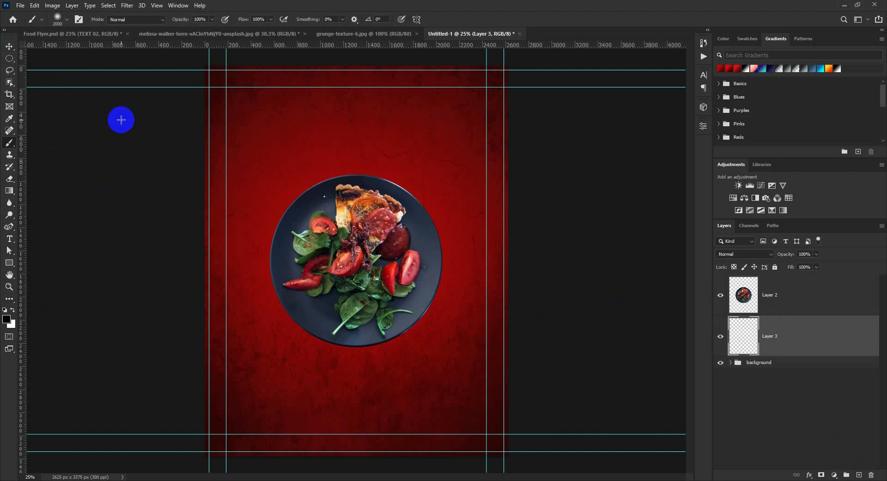
{"action": "right_click", "coordinate": [291, 191]}
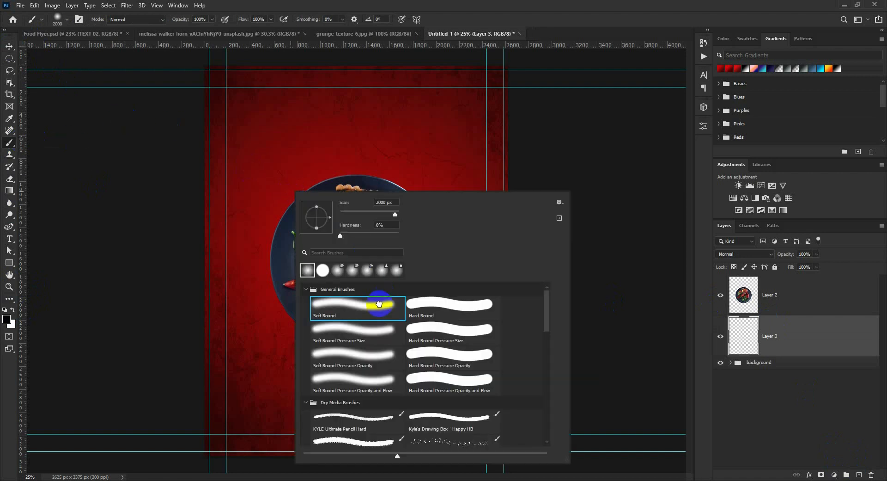
{"action": "left_click", "coordinate": [467, 9]}
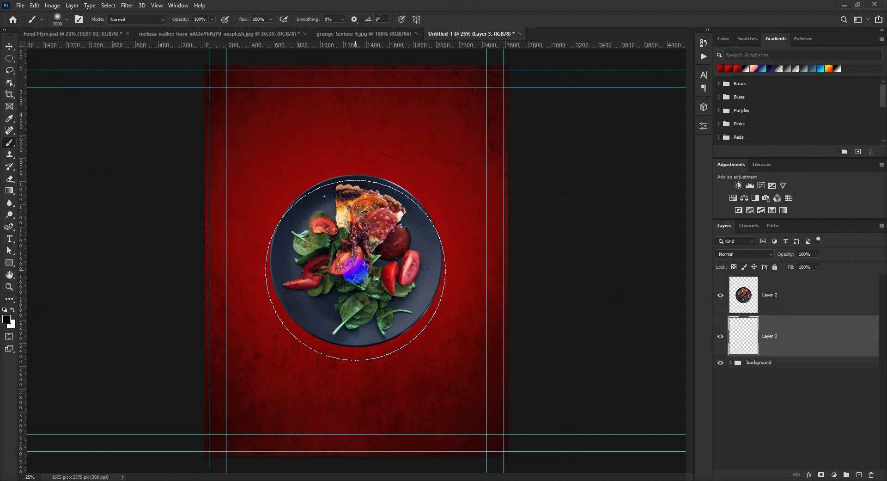
{"action": "left_click", "coordinate": [356, 268]}
{"action": "left_click", "coordinate": [356, 274]}
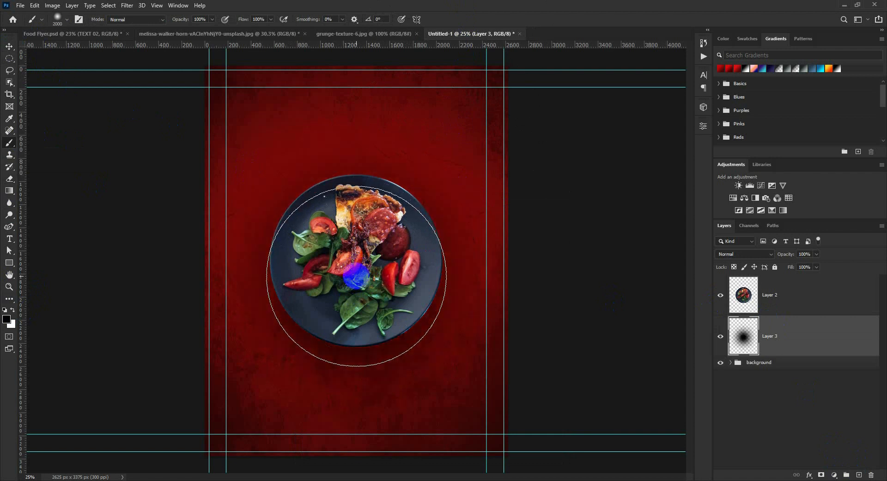
- Set the shadow layer's blend mode to Multiply
{"action": "left_click", "coordinate": [764, 258]}
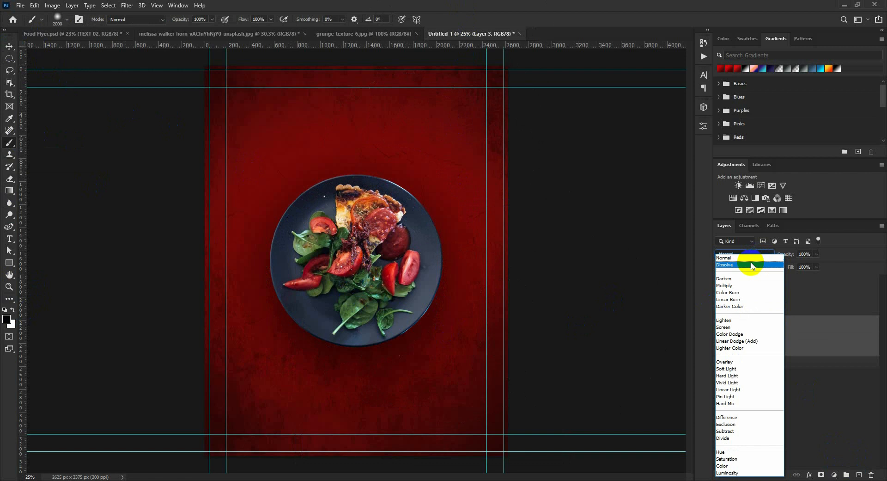
{"action": "left_click", "coordinate": [739, 284]}
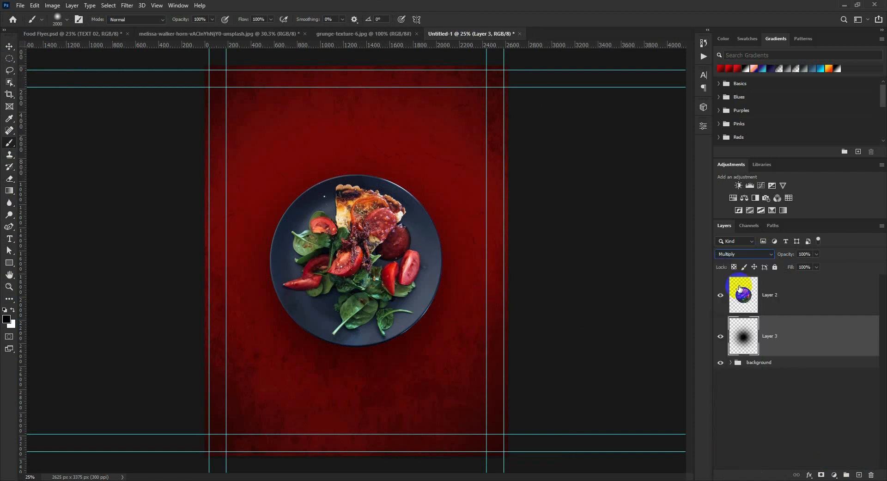
{"action": "left_click", "coordinate": [9, 47]}
- Examine the shadow with the plate hidden, comparing the Normal and Multiply blend modes, and inspect the plate's edge up close with the plate shown again
{"action": "scroll", "coordinate": [387, 258], "scroll_direction": "up", "scroll_amount": 3}
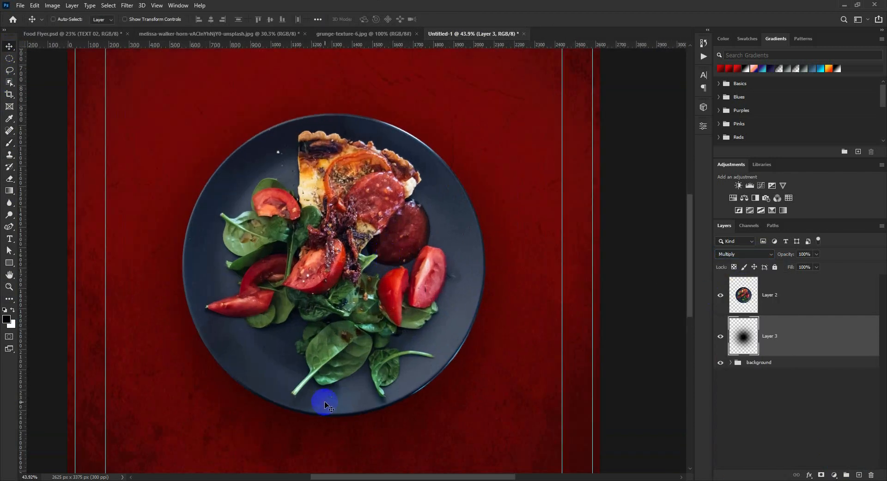
{"action": "left_click", "coordinate": [720, 294]}
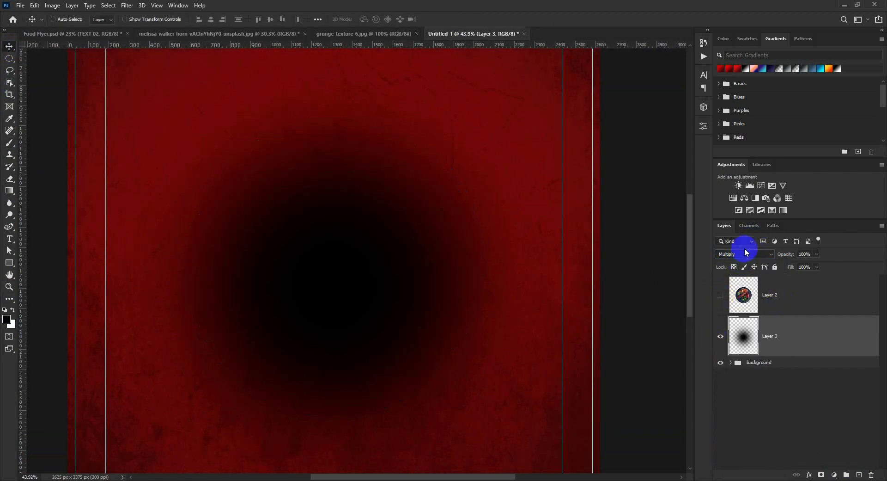
{"action": "left_click", "coordinate": [747, 252]}
{"action": "left_click", "coordinate": [737, 258]}
{"action": "left_click", "coordinate": [737, 257]}
{"action": "left_click", "coordinate": [733, 279]}
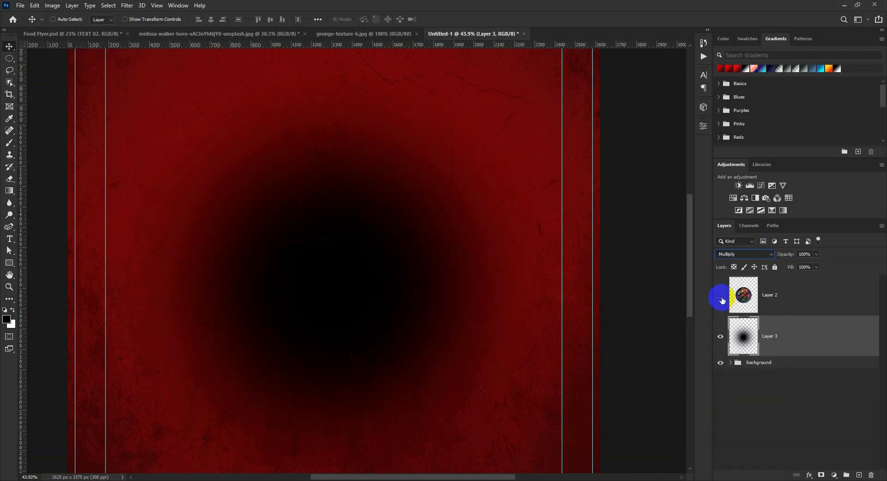
{"action": "left_click", "coordinate": [721, 296]}
{"action": "scroll", "coordinate": [452, 278], "scroll_direction": "down", "scroll_amount": 1}
{"action": "scroll", "coordinate": [459, 354], "scroll_direction": "up", "scroll_amount": 2}
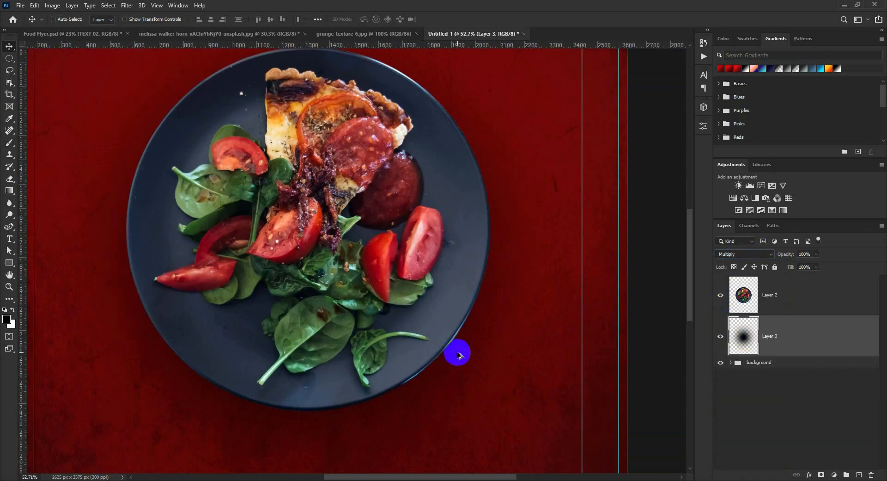
{"action": "scroll", "coordinate": [459, 354], "scroll_direction": "up", "scroll_amount": 1}
{"action": "scroll", "coordinate": [449, 339], "scroll_direction": "down", "scroll_amount": 3}
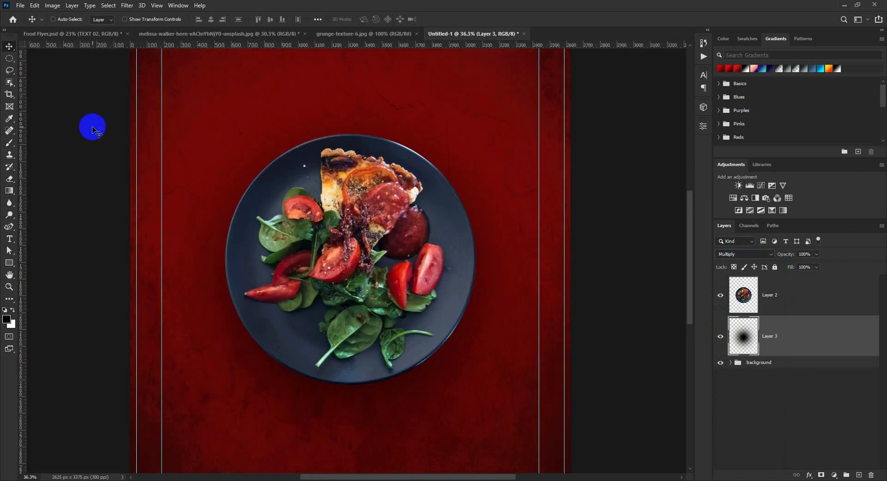
- Draw a closed Pen path along the plate's lower-right rim, convert it to a selection, and delete the excess edge from the plate layer
{"action": "left_click", "coordinate": [10, 227]}
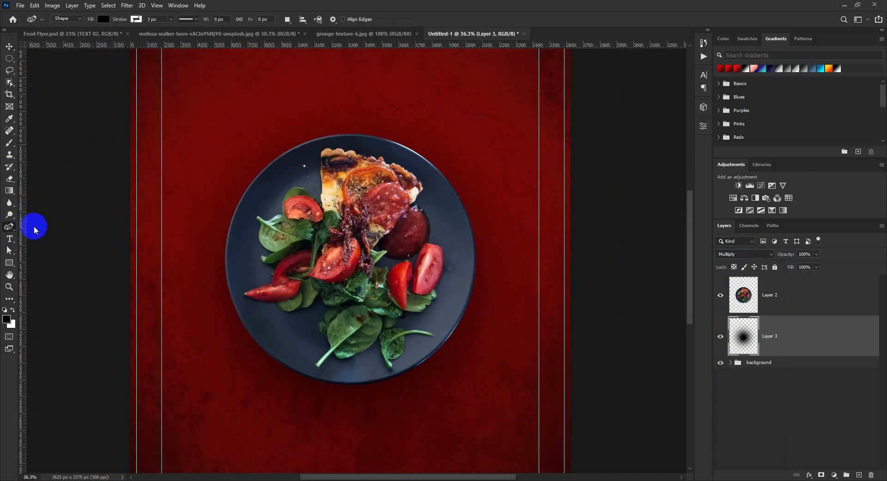
{"action": "right_click", "coordinate": [18, 230]}
{"action": "left_click", "coordinate": [45, 227]}
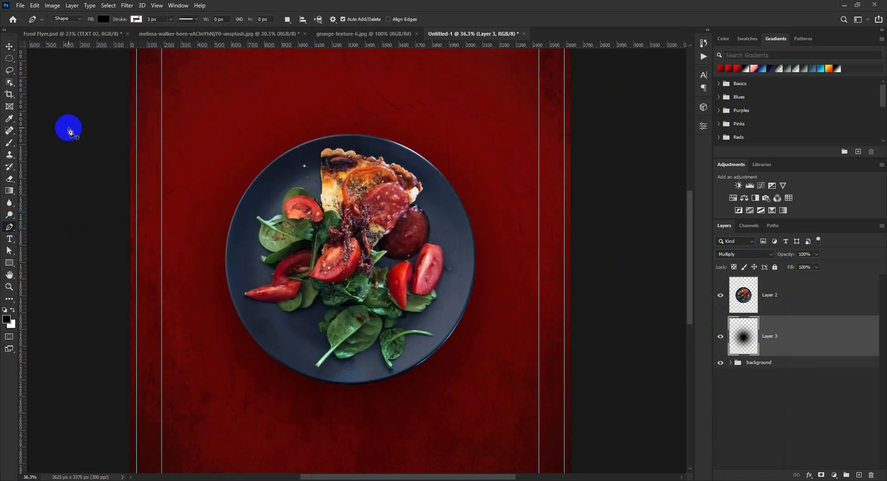
{"action": "left_click", "coordinate": [67, 18]}
{"action": "left_click", "coordinate": [65, 32]}
{"action": "scroll", "coordinate": [416, 367], "scroll_direction": "up", "scroll_amount": 3}
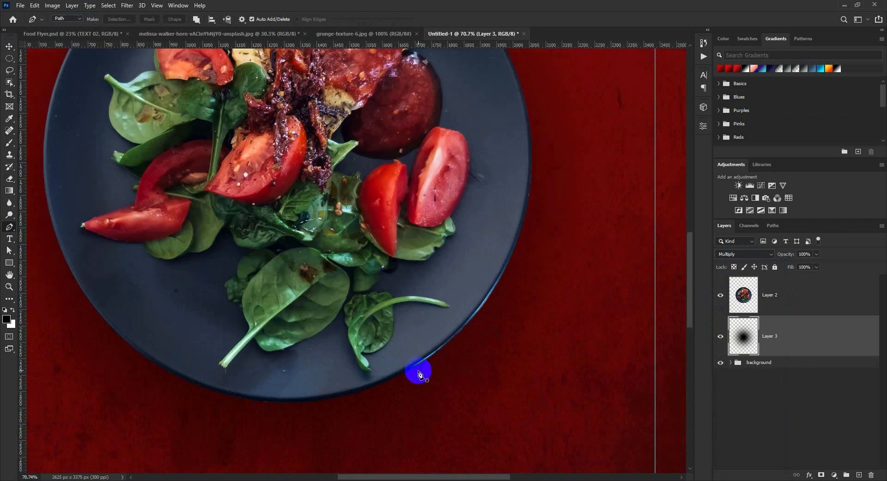
{"action": "left_click", "coordinate": [390, 380]}
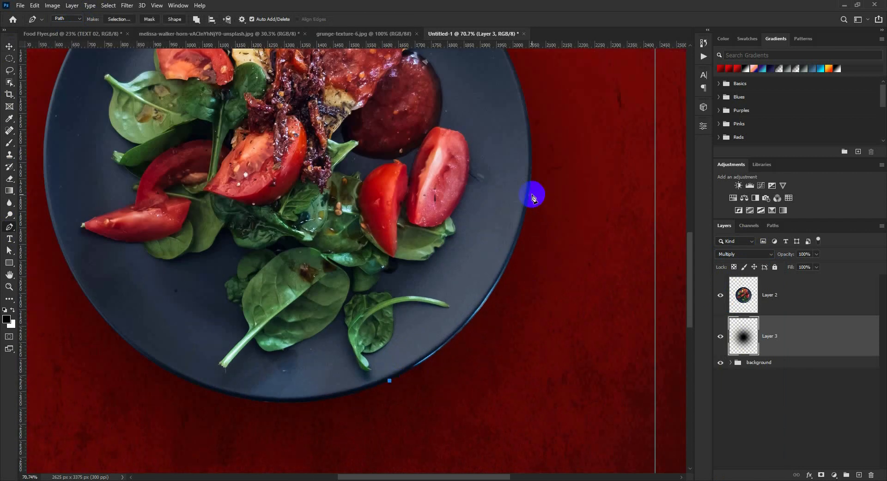
{"action": "left_click_drag", "start_coordinate": [530, 191], "coordinate": [558, 56]}
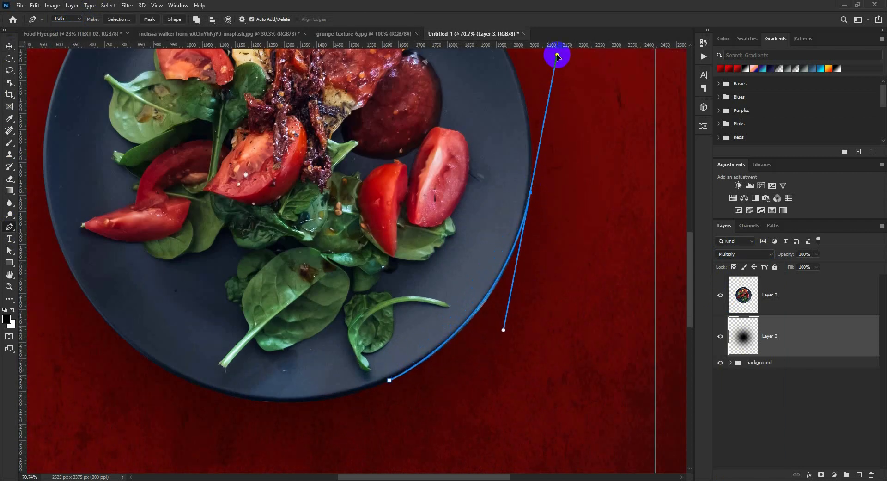
{"action": "left_click_drag", "start_coordinate": [596, 248], "coordinate": [576, 304]}
{"action": "left_click_drag", "start_coordinate": [486, 399], "coordinate": [446, 407]}
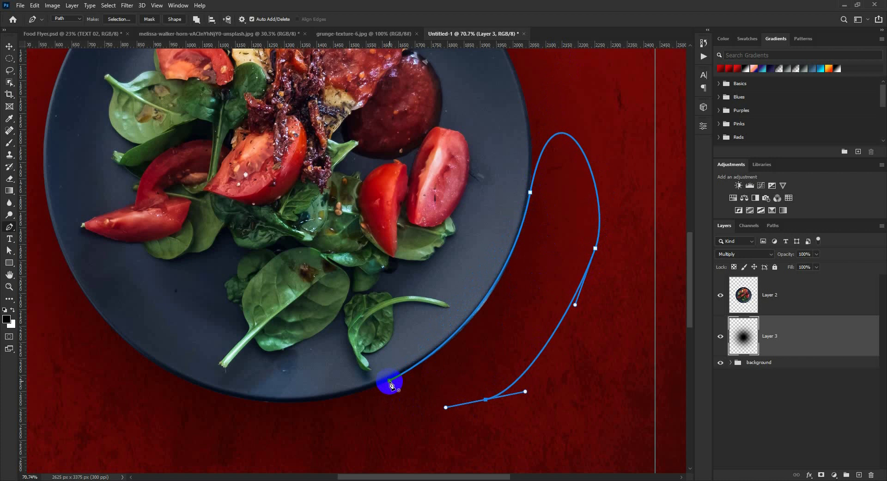
{"action": "left_click", "coordinate": [390, 380]}
{"action": "key", "text": "ctrl+Return"}
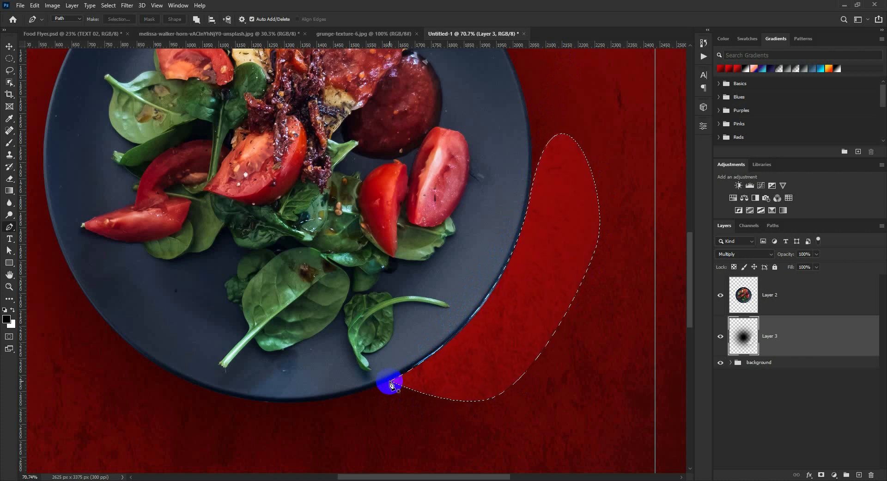
{"action": "left_click", "coordinate": [775, 292]}
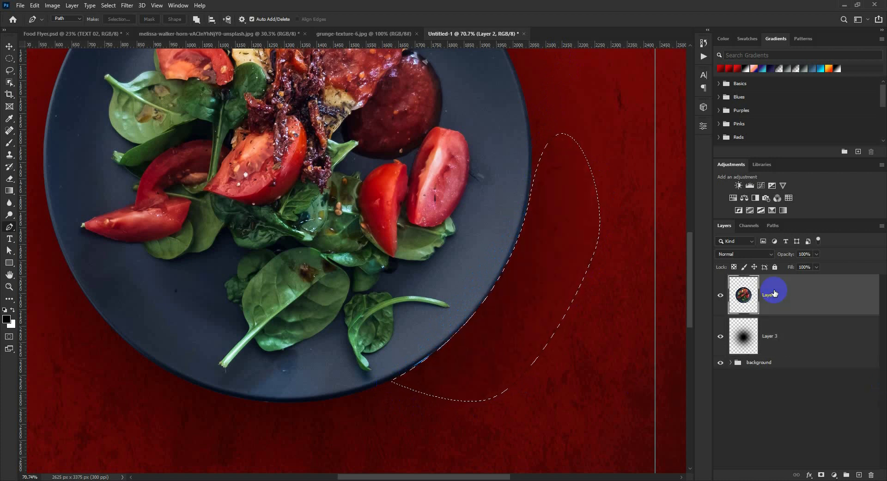
- Outline the remaining fringe along the plate's bottom-right edge with a closed Pen path, turn it into a selection, and trim it from the plate layer
{"action": "left_click", "coordinate": [464, 324]}
{"action": "left_click_drag", "start_coordinate": [366, 392], "coordinate": [310, 409]}
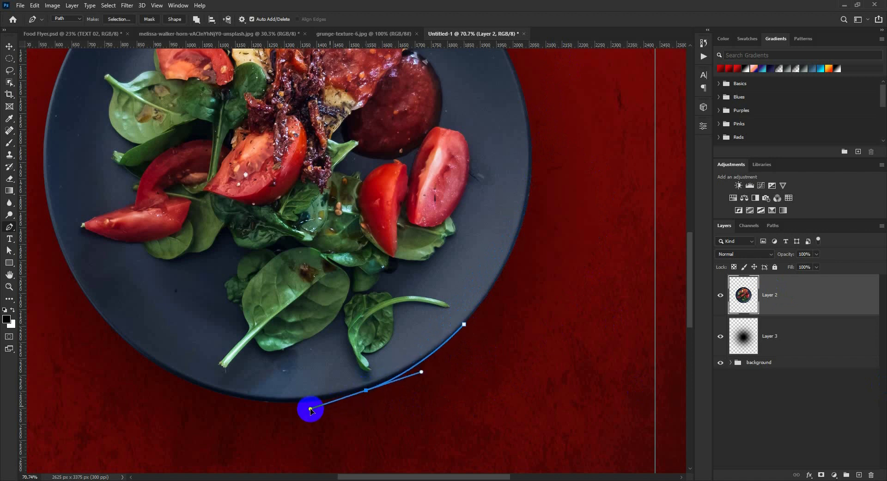
{"action": "left_click", "coordinate": [399, 421]}
{"action": "left_click_drag", "start_coordinate": [464, 325], "coordinate": [448, 319]}
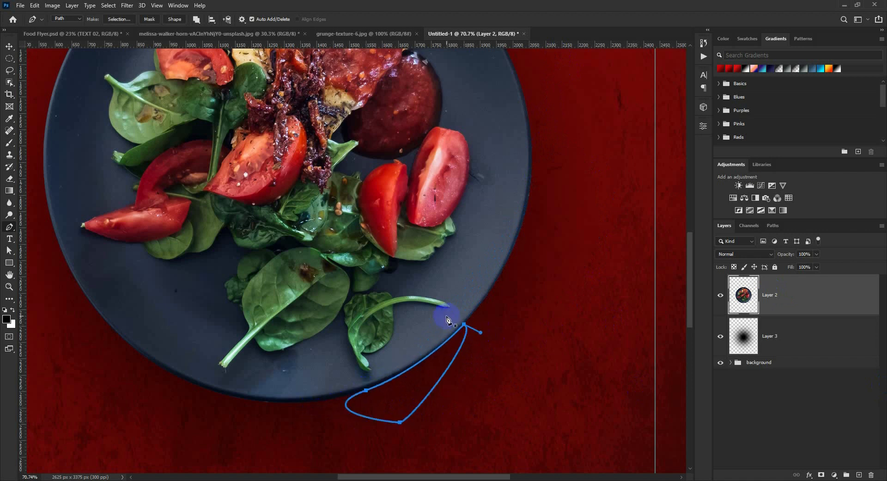
{"action": "key", "text": "ctrl+Return"}
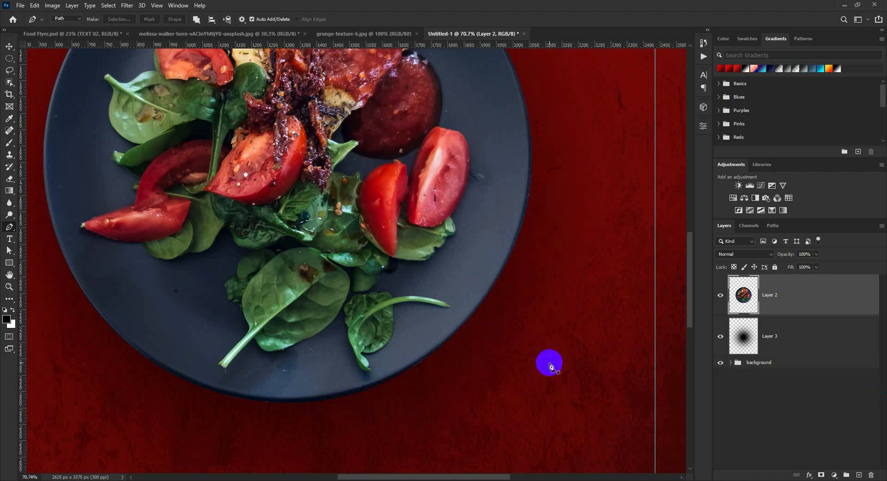
{"action": "scroll", "coordinate": [548, 362], "scroll_direction": "down", "scroll_amount": 4}
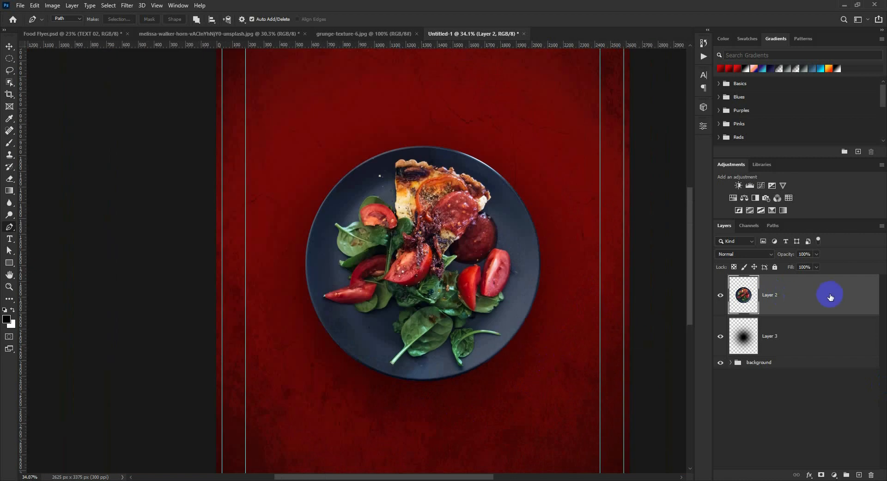
- Apply a black Multiply Inner Shadow to the plate layer with 64% opacity, 90° angle, distance 6 px, choke 0% and size 70 px
{"action": "double_click", "coordinate": [830, 296]}
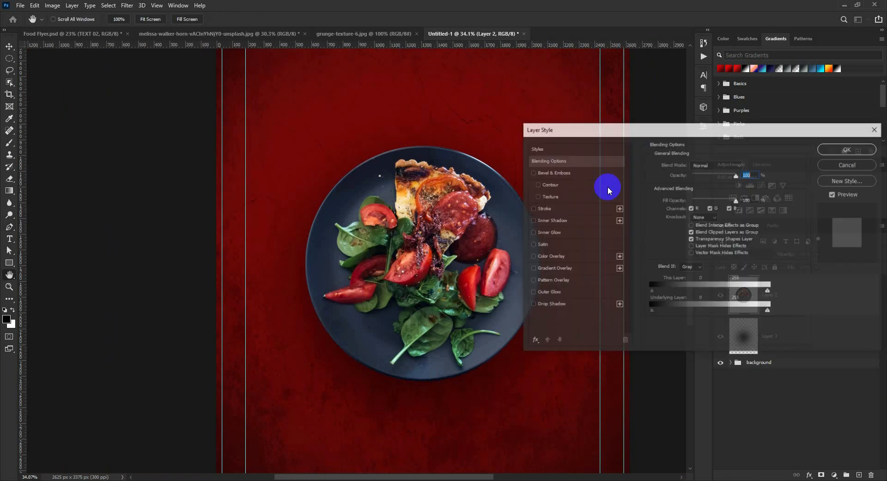
{"action": "left_click", "coordinate": [547, 232]}
{"action": "left_click", "coordinate": [532, 232]}
{"action": "left_click", "coordinate": [549, 221]}
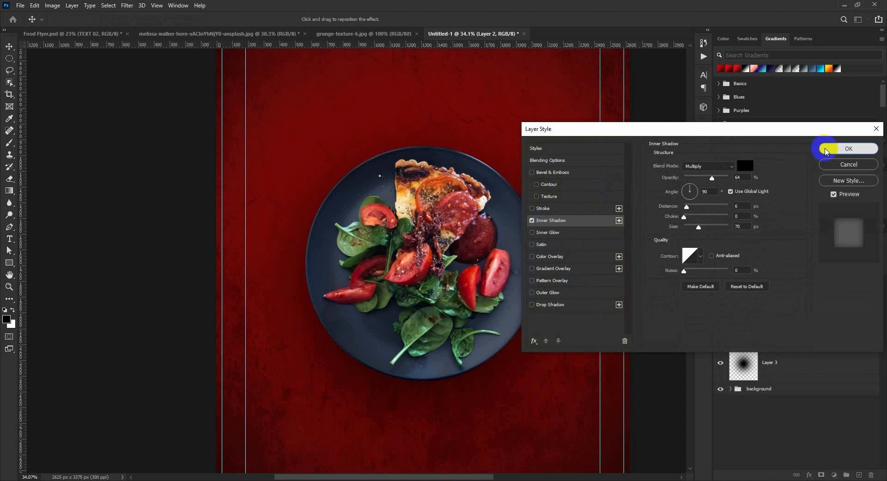
{"action": "left_click", "coordinate": [828, 149]}
{"action": "key", "text": "p"}
{"action": "scroll", "coordinate": [569, 214], "scroll_direction": "down", "scroll_amount": 2}
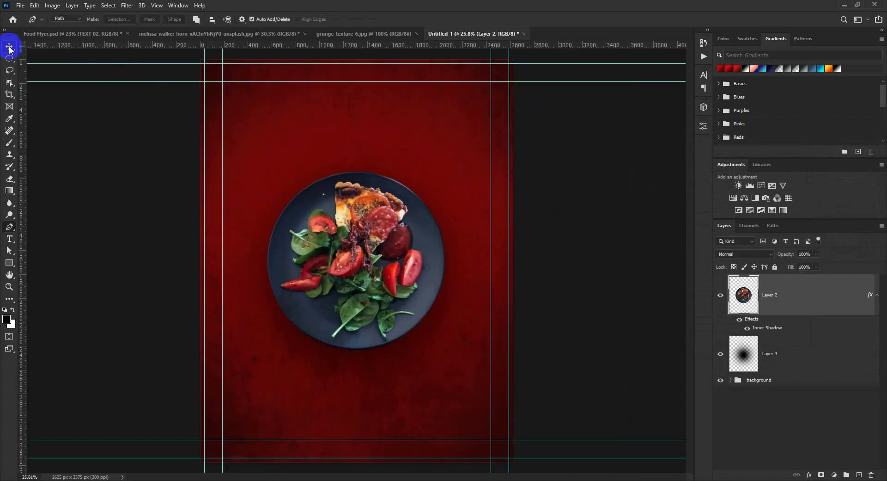
{"action": "left_click", "coordinate": [10, 46]}
{"action": "scroll", "coordinate": [387, 213], "scroll_direction": "up", "scroll_amount": 1}
- Examine the textured FOODS title in Food Flyer.psd and the source image grunge-texture-6.jpg, and return to the new flyer document
{"action": "left_click", "coordinate": [95, 34]}
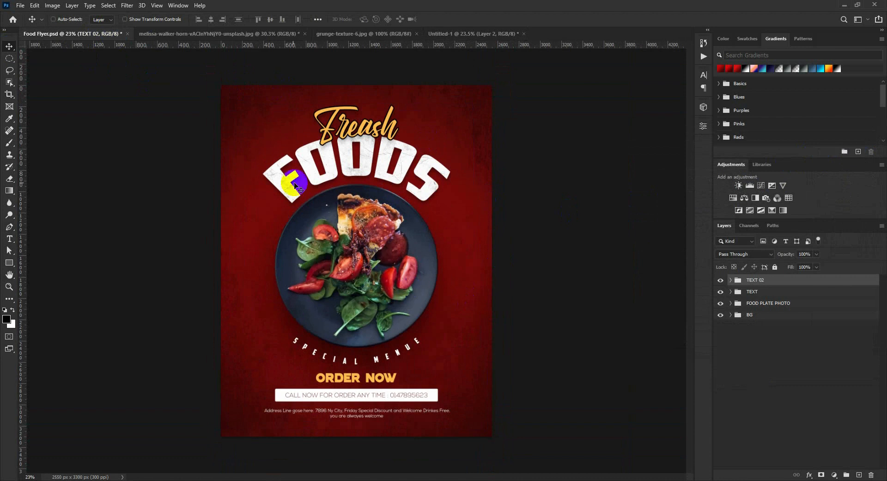
{"action": "scroll", "coordinate": [402, 180], "scroll_direction": "up", "scroll_amount": 4}
{"action": "scroll", "coordinate": [405, 178], "scroll_direction": "up", "scroll_amount": 5}
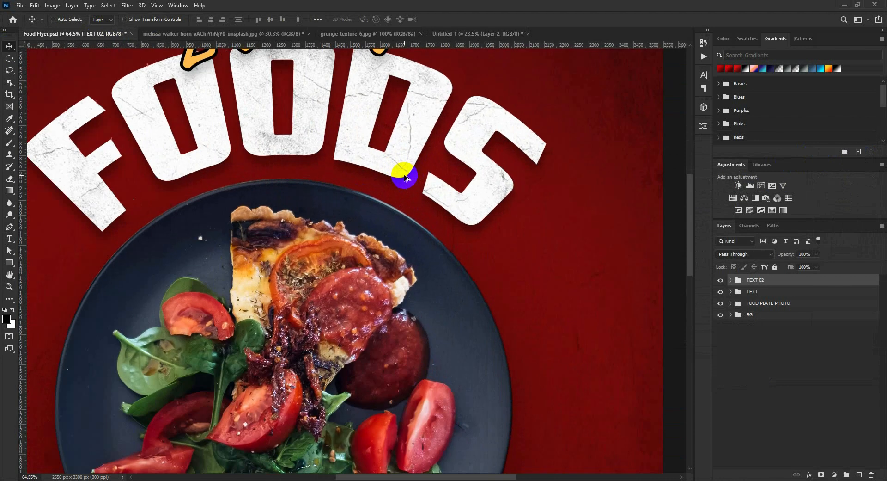
{"action": "scroll", "coordinate": [434, 181], "scroll_direction": "down", "scroll_amount": 1}
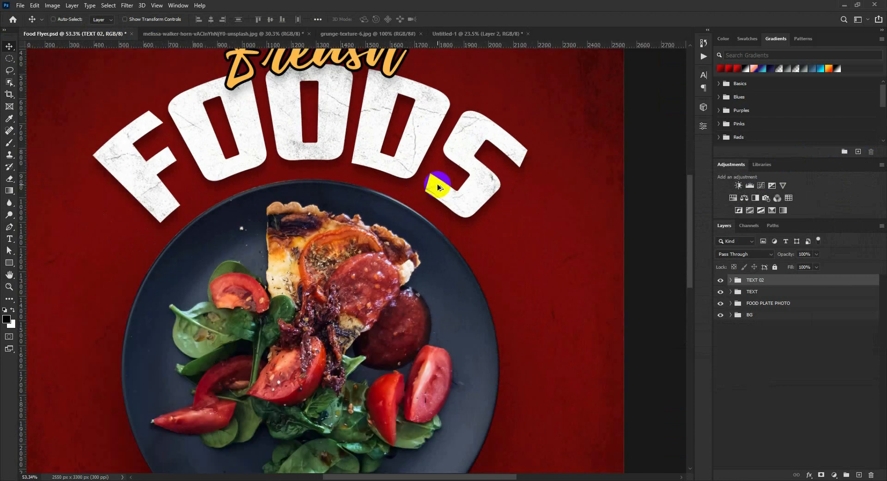
{"action": "left_click", "coordinate": [345, 35]}
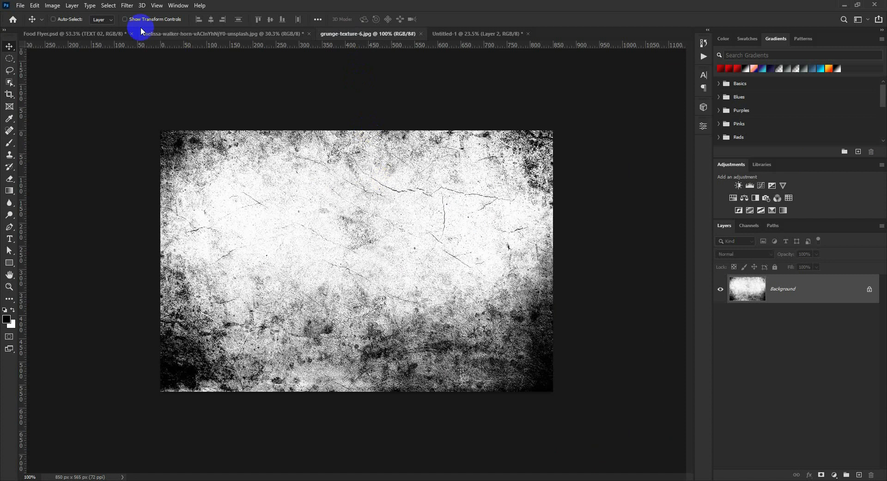
{"action": "left_click", "coordinate": [82, 35]}
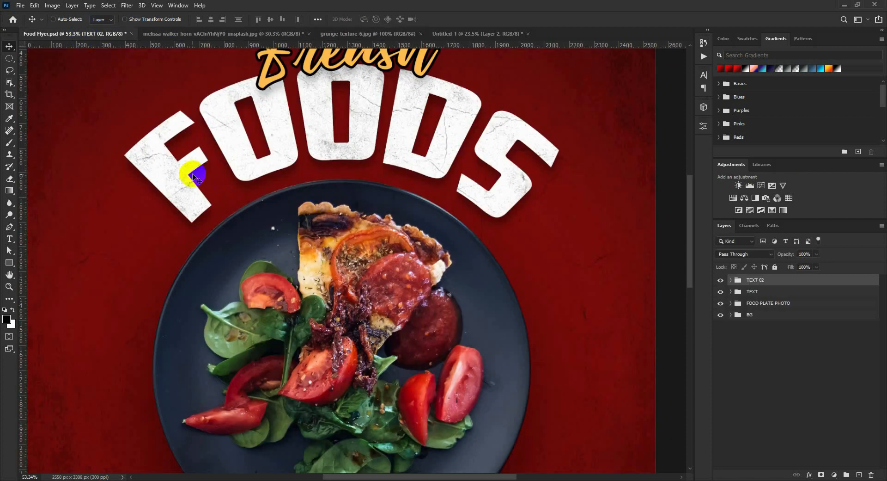
{"action": "left_click", "coordinate": [446, 33]}
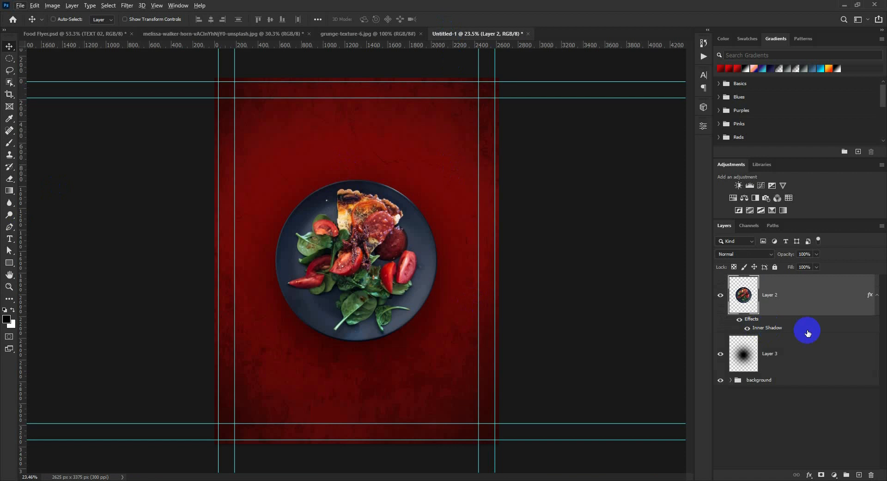
- Group the plate layer and the soft shadow layer beneath it, naming the group FOOD PHOTO
{"action": "left_click", "coordinate": [877, 295]}
{"action": "left_click", "coordinate": [803, 325], "text": "shift"}
{"action": "key", "text": "ctrl+g"}
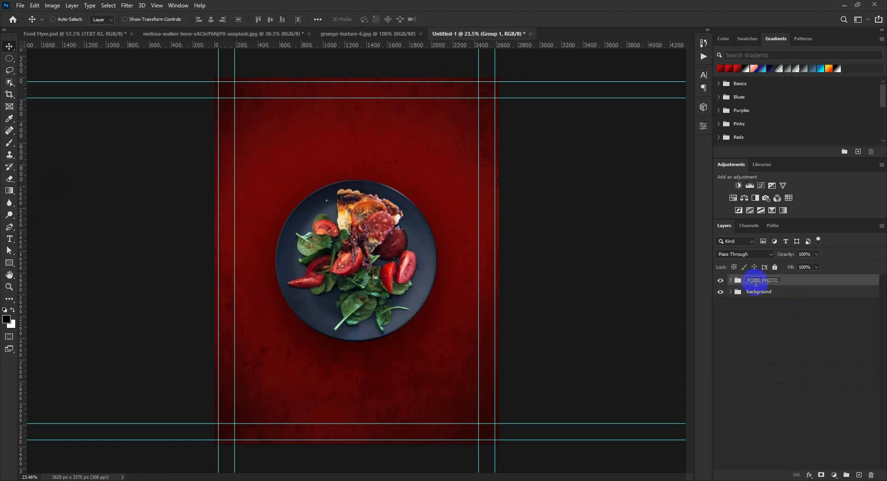
- Add the text FOODS above the plate and set its font size to 100 pt
{"action": "scroll", "coordinate": [457, 290], "scroll_direction": "up", "scroll_amount": 1}
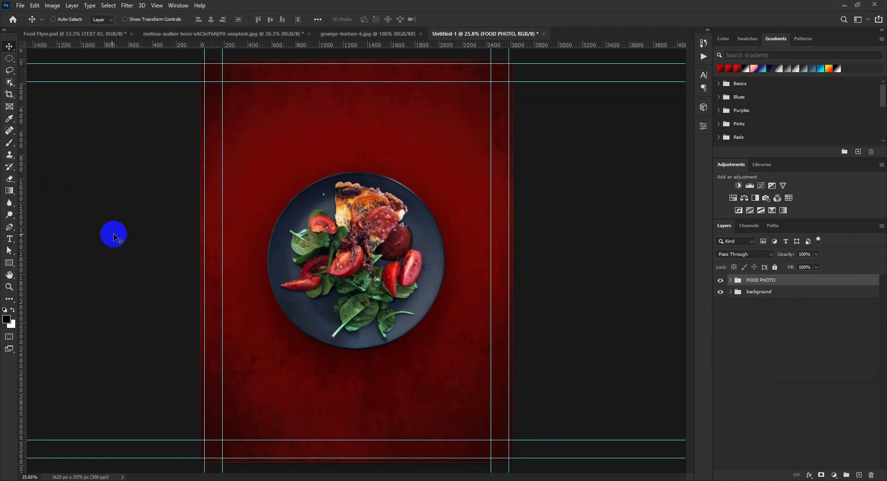
{"action": "left_click", "coordinate": [6, 240]}
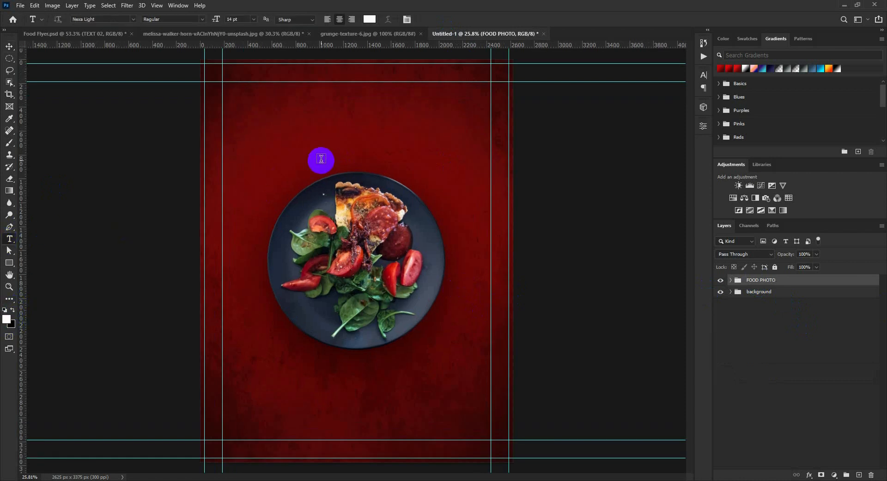
{"action": "left_click", "coordinate": [282, 141]}
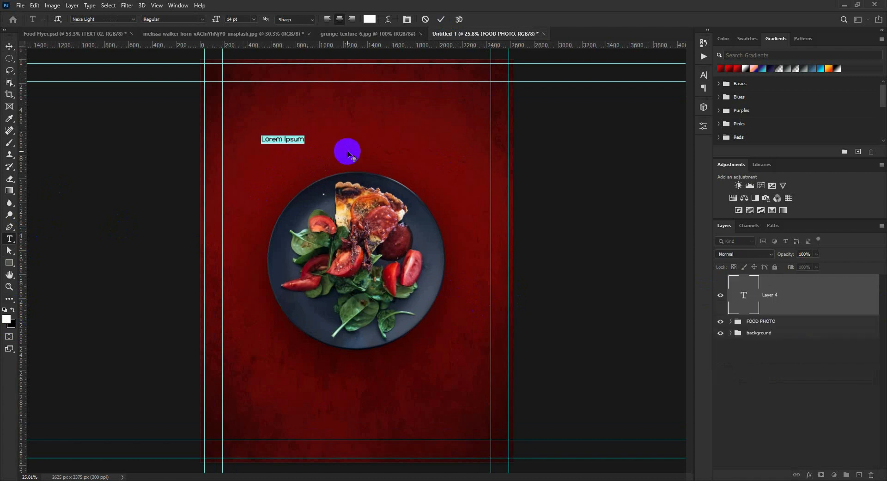
{"action": "type", "text": "FOODS"}
{"action": "key", "text": "ctrl+a"}
{"action": "left_click_drag", "start_coordinate": [333, 117], "coordinate": [411, 123]}
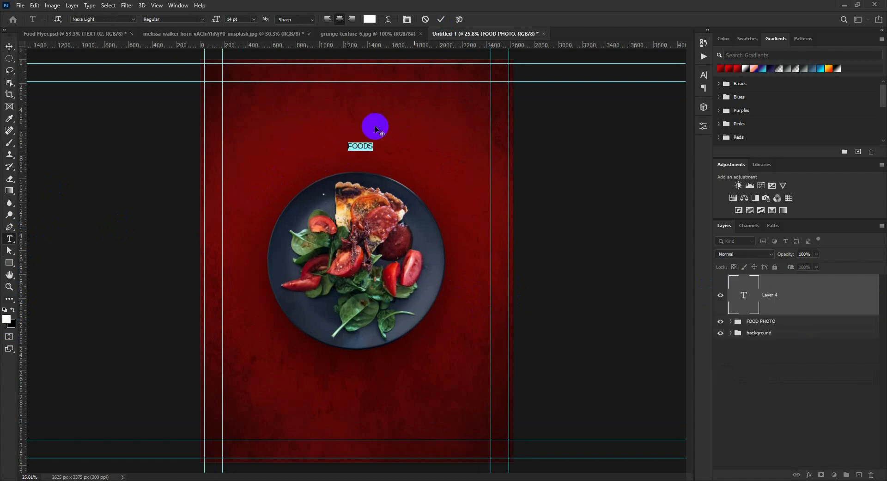
{"action": "left_click_drag", "start_coordinate": [216, 20], "coordinate": [268, 20]}
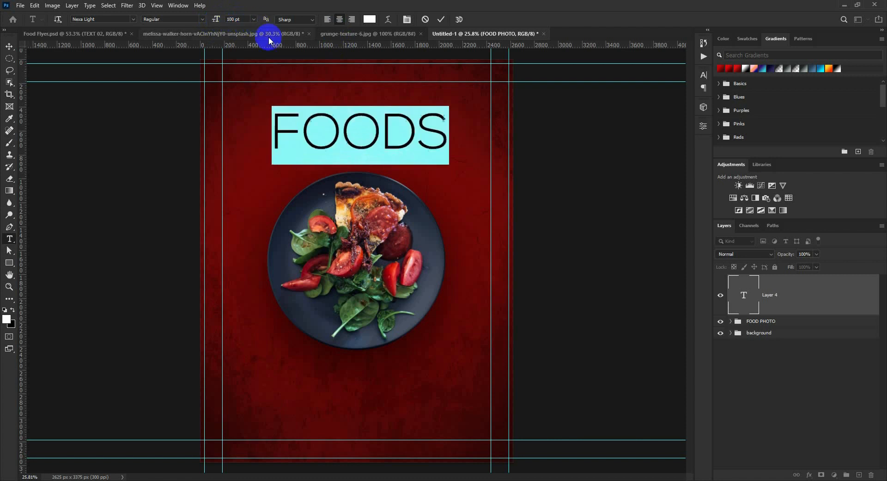
- Set the FOODS title's font to Angelic Child and move the text down closer to the plate's top edge
{"action": "left_click", "coordinate": [133, 20]}
{"action": "left_click", "coordinate": [243, 56]}
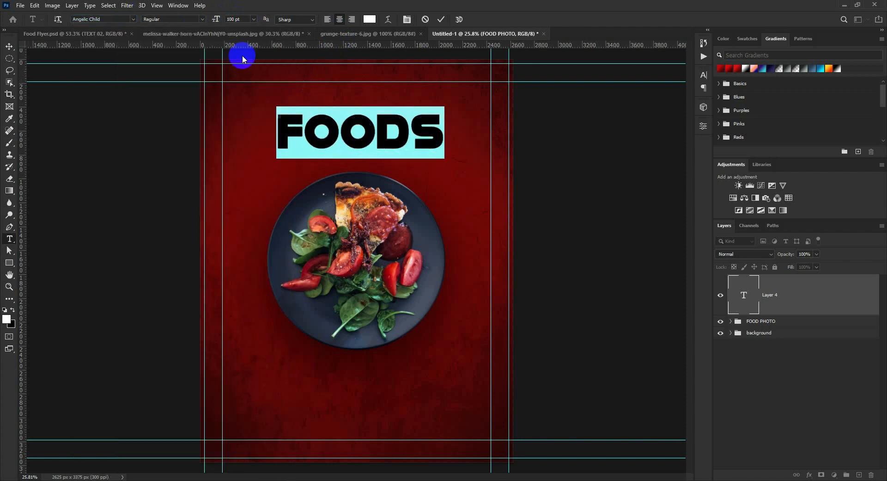
{"action": "left_click_drag", "start_coordinate": [359, 105], "coordinate": [358, 116]}
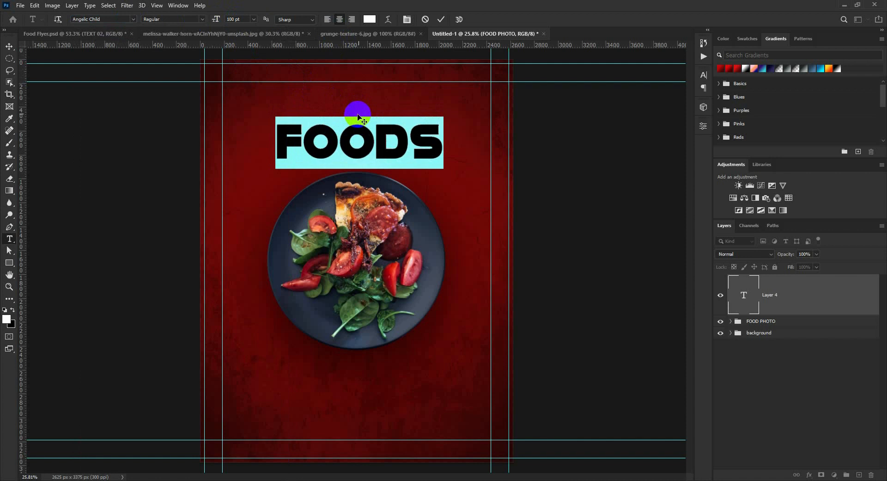
- Warp the FOODS title with a horizontal Arc style and a +63% bend, and align it over the plate's top rim
{"action": "left_click", "coordinate": [387, 21]}
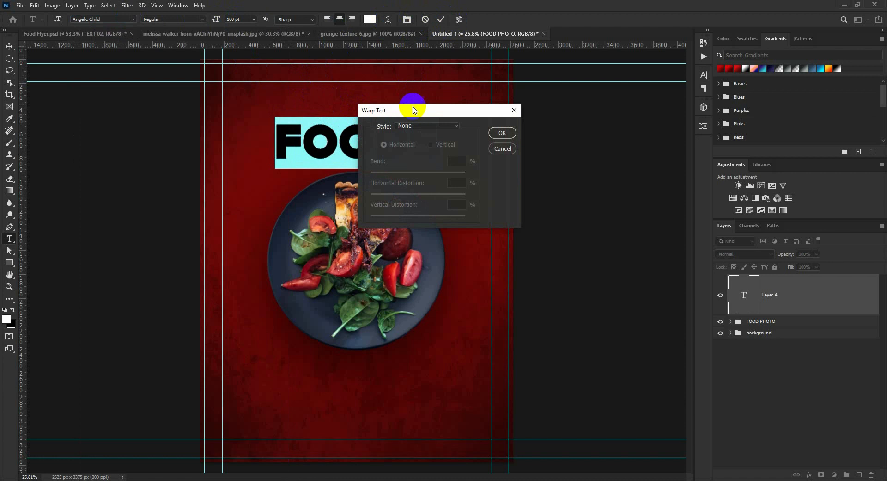
{"action": "left_click_drag", "start_coordinate": [411, 109], "coordinate": [514, 112]}
{"action": "left_click", "coordinate": [529, 124]}
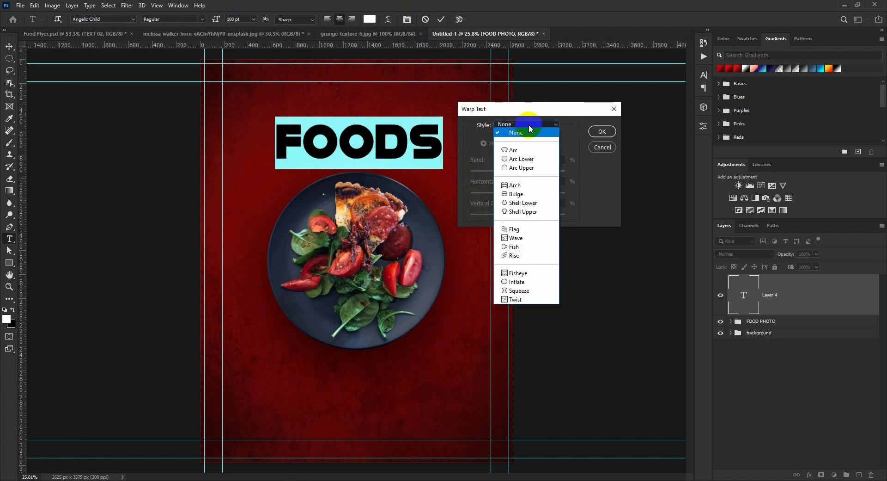
{"action": "left_click", "coordinate": [529, 155]}
{"action": "left_click_drag", "start_coordinate": [392, 103], "coordinate": [388, 138]}
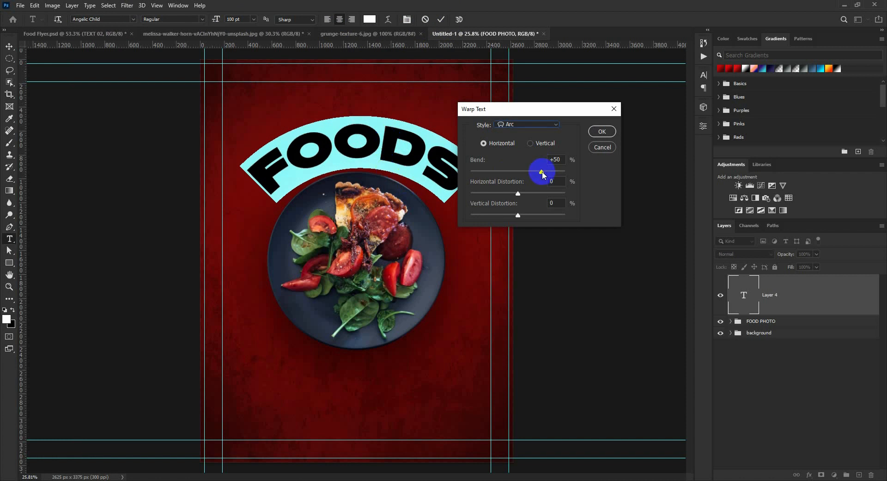
{"action": "left_click_drag", "start_coordinate": [542, 173], "coordinate": [544, 172]}
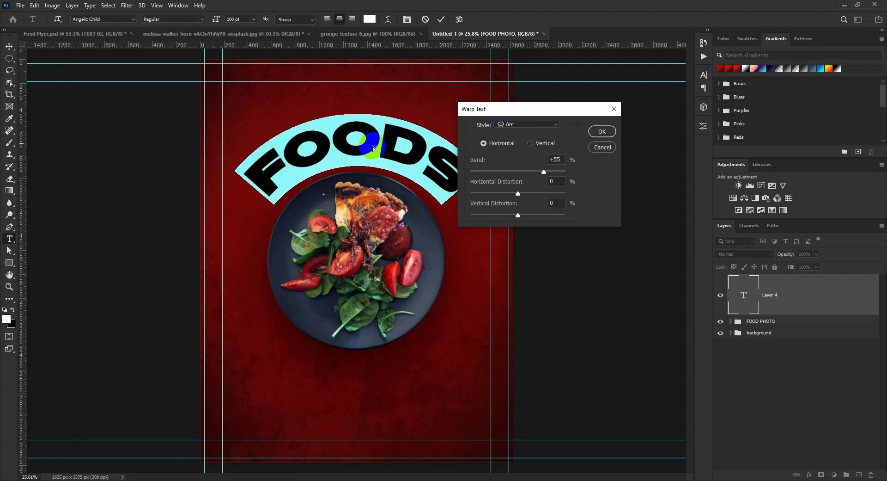
{"action": "left_click_drag", "start_coordinate": [374, 148], "coordinate": [371, 154]}
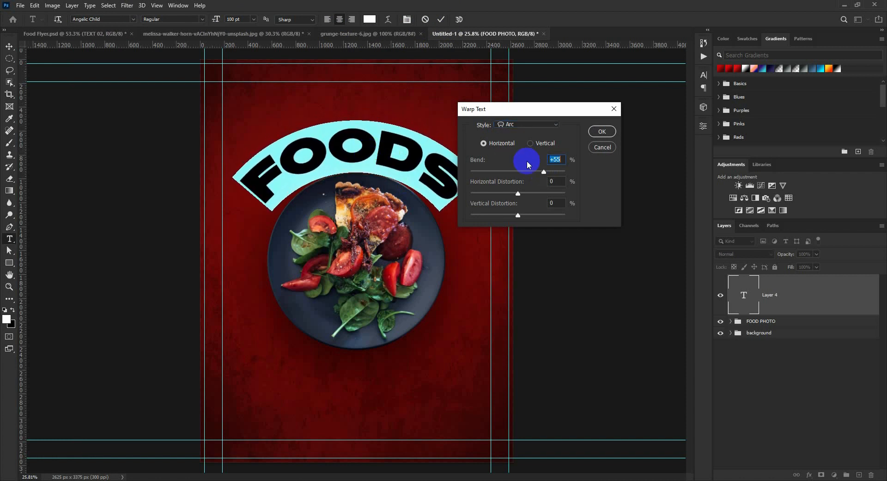
{"action": "left_click_drag", "start_coordinate": [545, 173], "coordinate": [548, 173]}
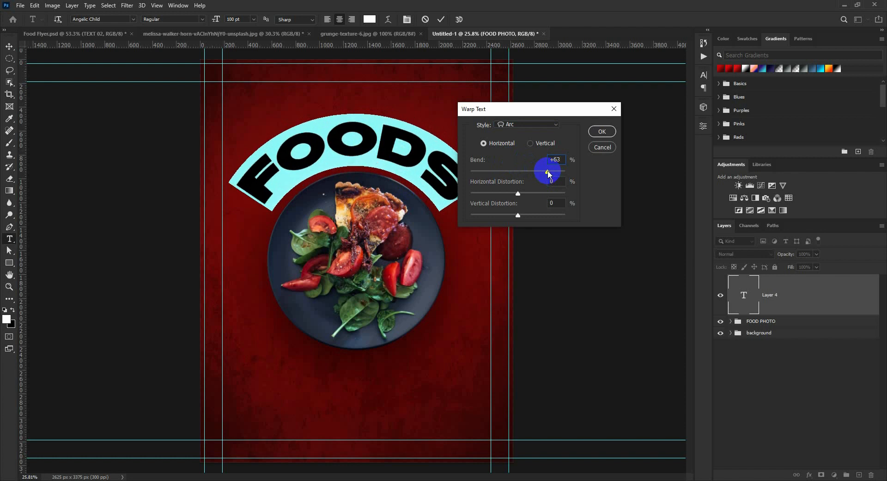
{"action": "left_click", "coordinate": [602, 132]}
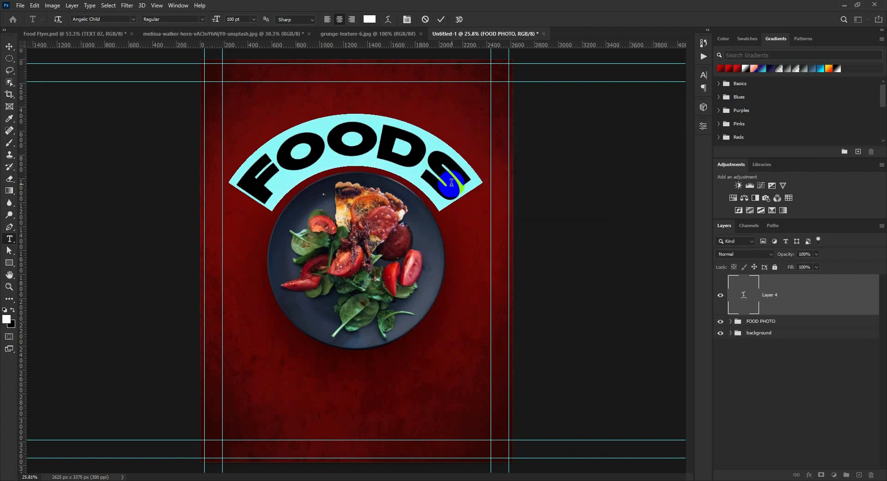
- Change the arched FOODS title's font to American Captain and commit the text
{"action": "left_click_drag", "start_coordinate": [451, 182], "coordinate": [234, 169]}
{"action": "left_click", "coordinate": [133, 19]}
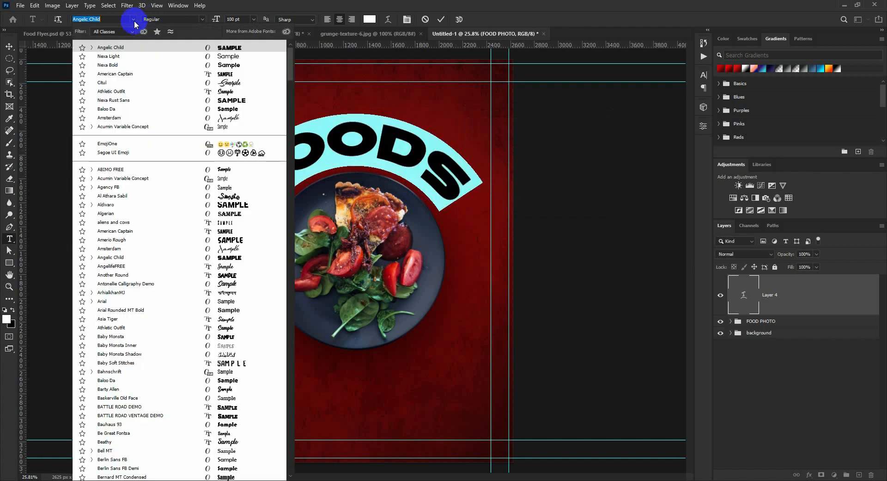
{"action": "left_click", "coordinate": [235, 76]}
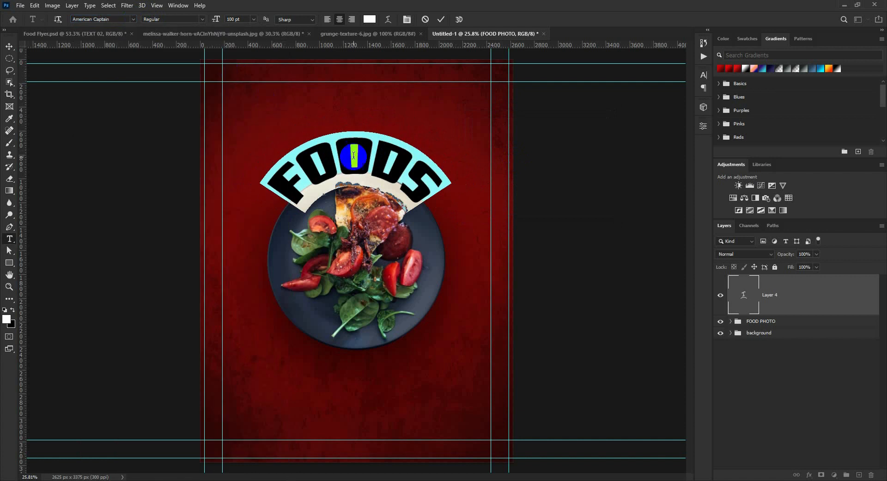
{"action": "left_click", "coordinate": [440, 19]}
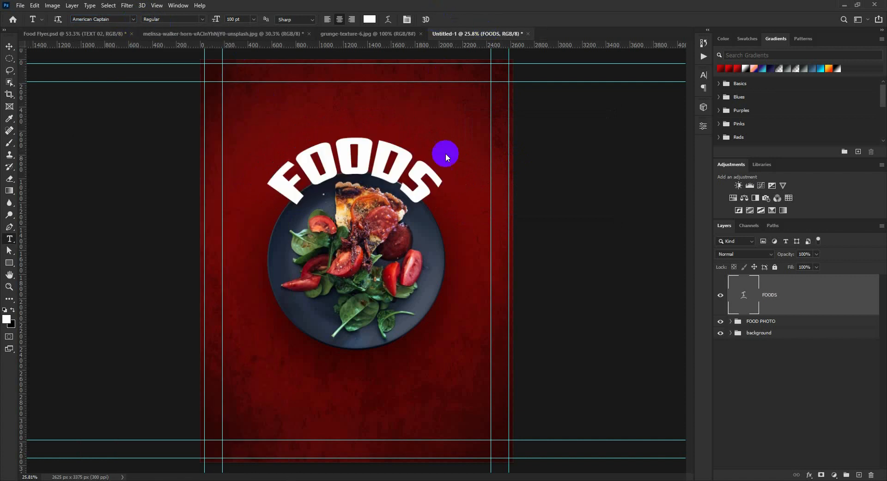
- Scale the FOODS title proportionally to about 130.65% and move it up so it arches just above the plate
{"action": "key", "text": "ctrl+t"}
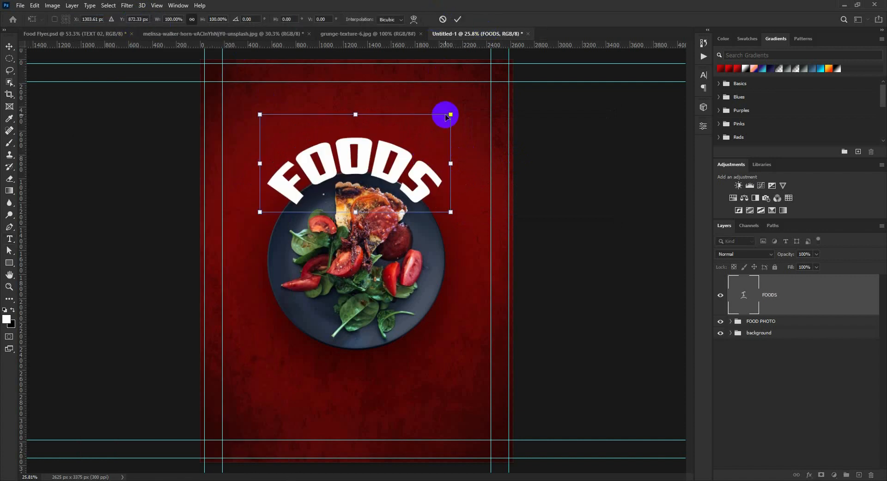
{"action": "left_click_drag", "start_coordinate": [451, 114], "coordinate": [481, 99]}
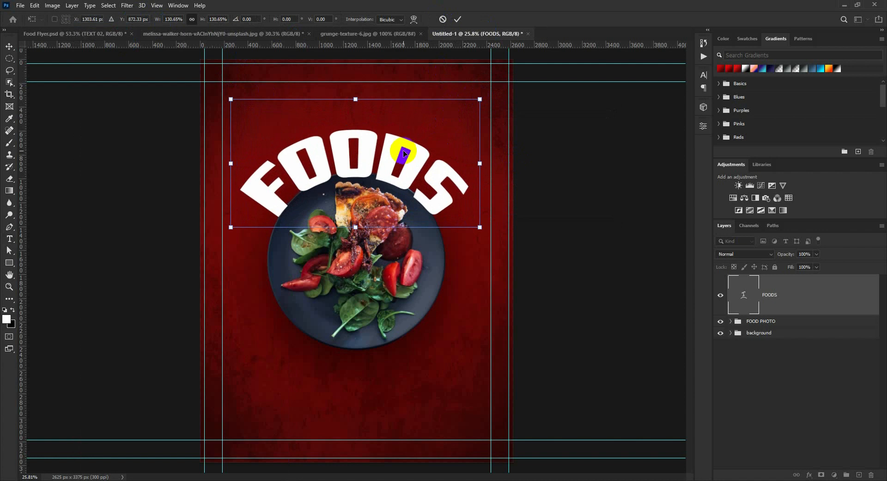
{"action": "left_click_drag", "start_coordinate": [402, 148], "coordinate": [405, 141]}
{"action": "key", "text": "Return"}
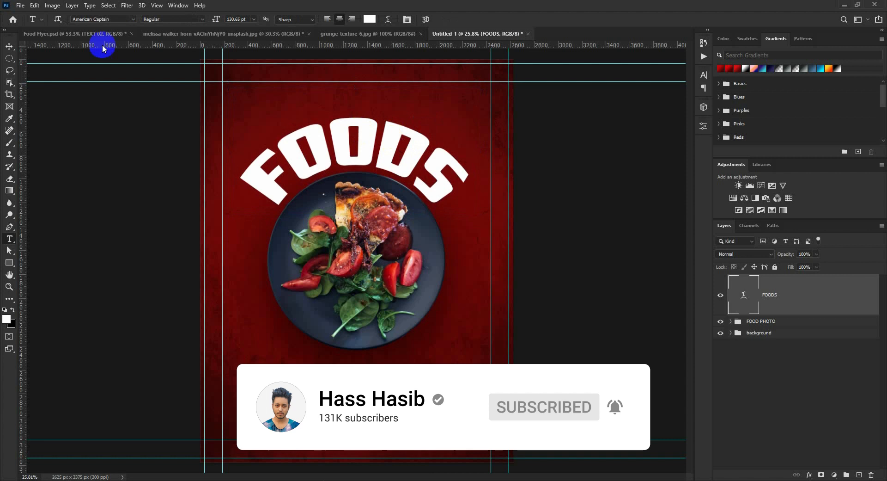
- Check the title in Food Flyer.psd, return to the new flyer, and apply a Drop Shadow to the FOODS text layer
{"action": "left_click", "coordinate": [42, 35]}
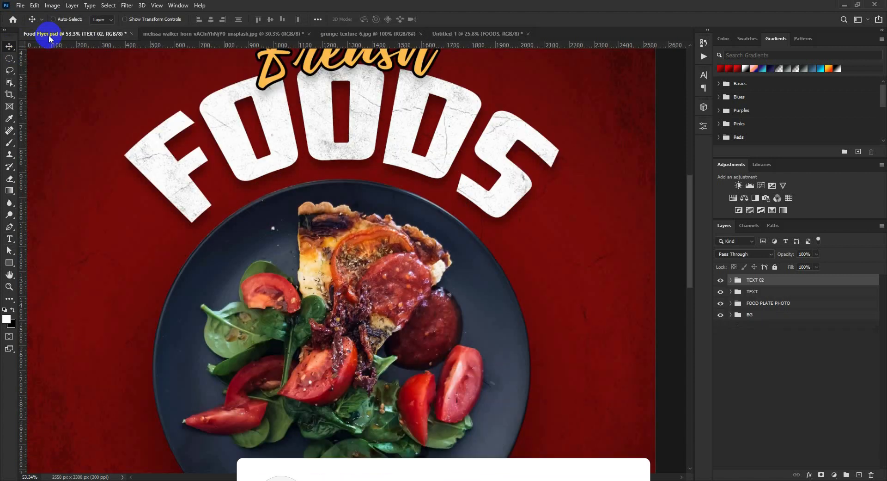
{"action": "left_click", "coordinate": [452, 34]}
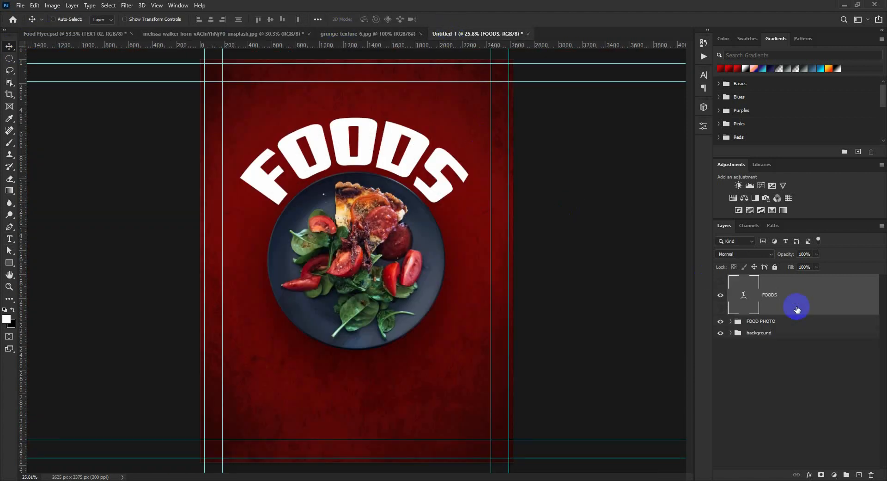
{"action": "double_click", "coordinate": [816, 304]}
{"action": "left_click", "coordinate": [550, 305]}
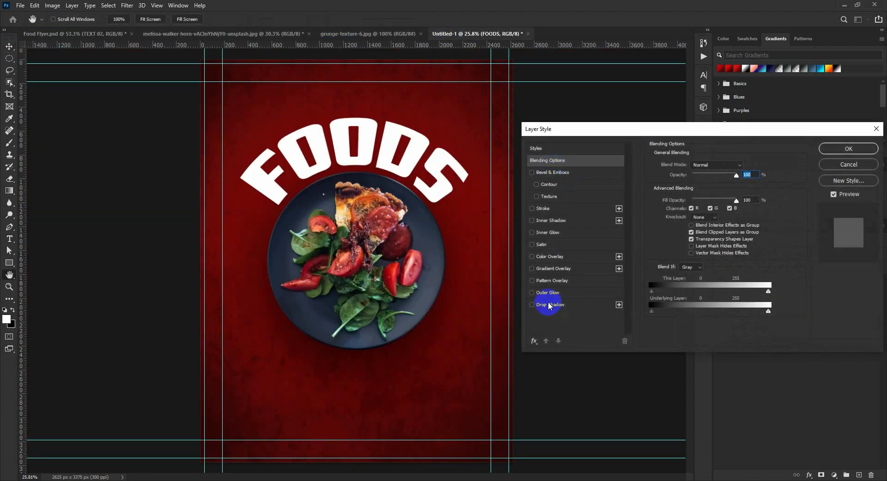
{"action": "left_click", "coordinate": [849, 149]}
- Copy the grunge-texture-6.jpg image onto the flyer's title and clip it to the FOODS text layer
{"action": "left_click", "coordinate": [360, 39]}
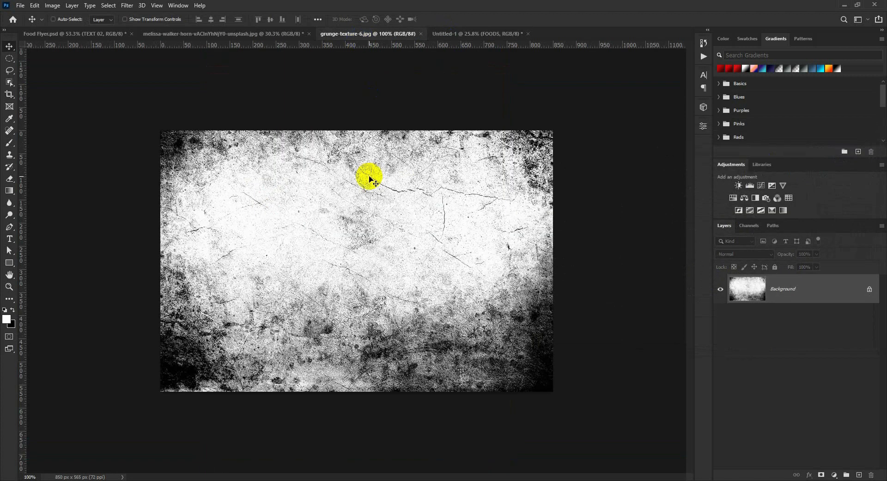
{"action": "left_click_drag", "start_coordinate": [367, 175], "coordinate": [349, 143]}
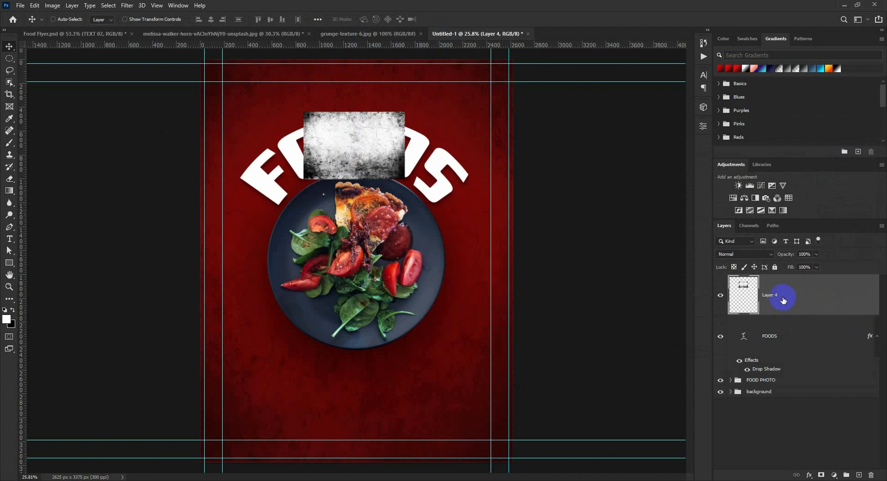
{"action": "right_click", "coordinate": [783, 300]}
{"action": "left_click", "coordinate": [707, 260]}
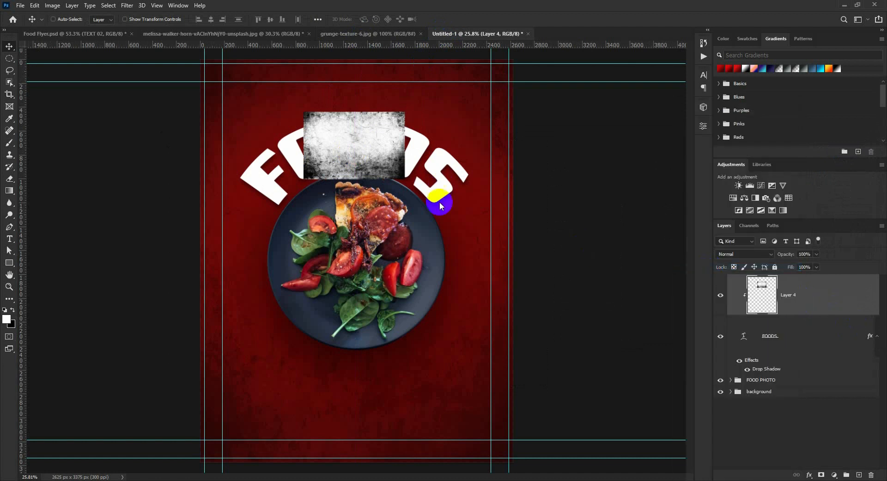
{"action": "mouse_move", "coordinate": [389, 168]}
{"action": "left_mouse_down"}
{"action": "mouse_move", "coordinate": [399, 182]}
{"action": "mouse_move", "coordinate": [383, 168]}
{"action": "left_mouse_up"}
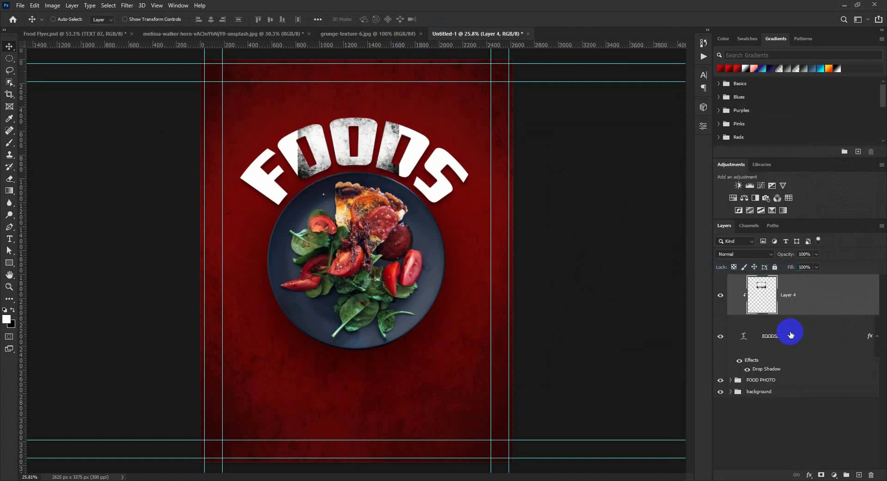
- Release the grunge texture's clipping mask and clip the texture to the FOODS text again
{"action": "right_click", "coordinate": [811, 301]}
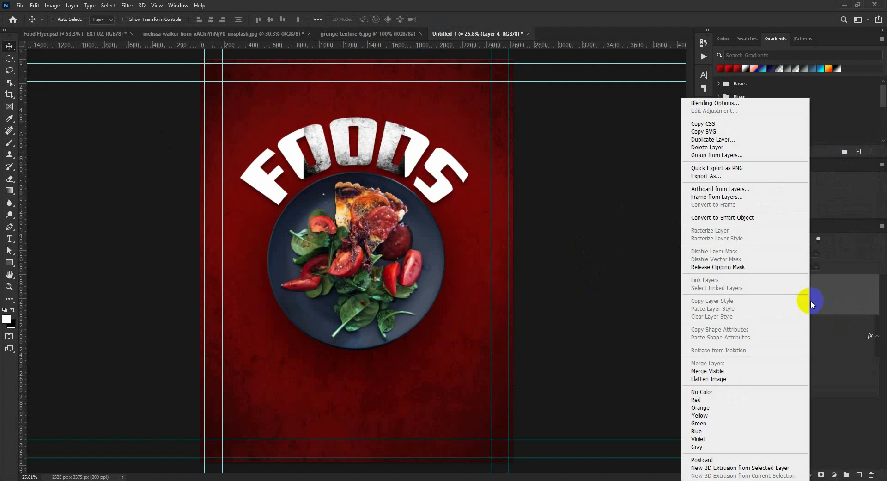
{"action": "left_click", "coordinate": [702, 268]}
{"action": "right_click", "coordinate": [803, 293]}
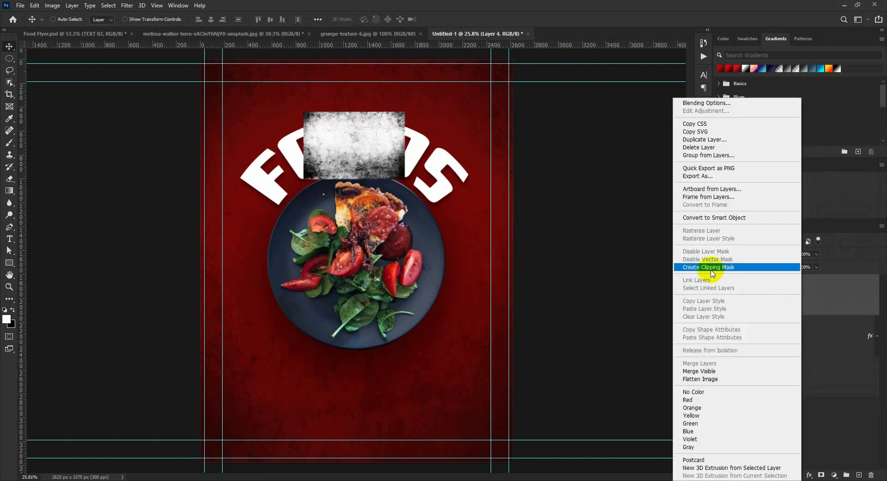
{"action": "left_click", "coordinate": [711, 268]}
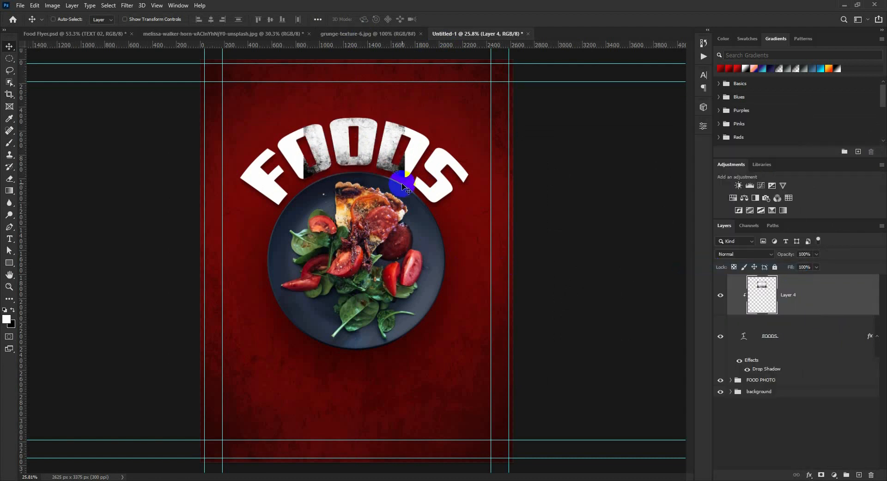
- Enlarge the clipped grunge texture to cover the whole FOODS title and set the texture layer's opacity to 40%
{"action": "key", "text": "ctrl+t"}
{"action": "left_click_drag", "start_coordinate": [403, 179], "coordinate": [452, 242]}
{"action": "key", "text": "Return"}
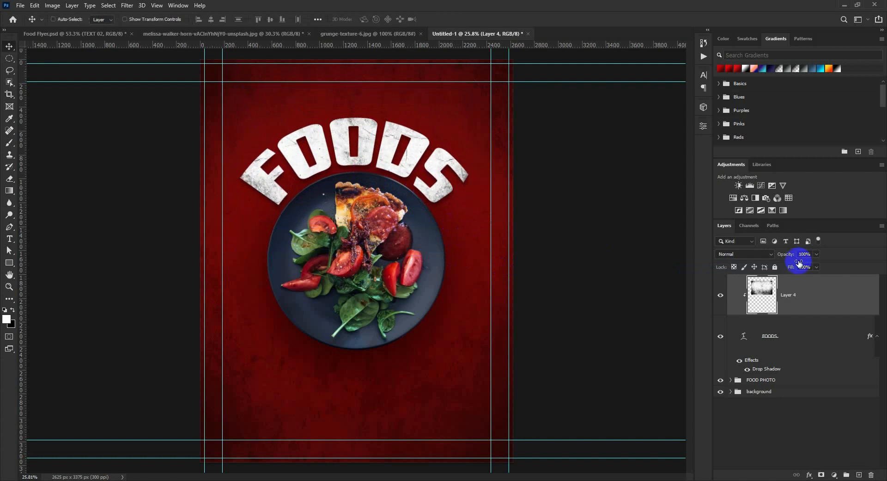
{"action": "left_click_drag", "start_coordinate": [810, 255], "coordinate": [787, 258]}
{"action": "type", "text": "40"}
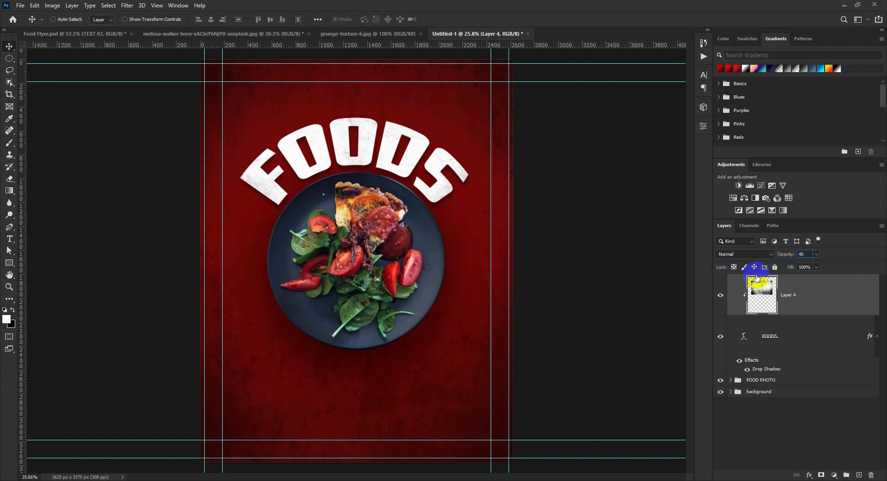
{"action": "key", "text": "Return"}
- Select the texture and FOODS text layers together, collapse the effects list, and nudge the title slightly up from the plate
{"action": "left_click", "coordinate": [804, 330], "text": "shift"}
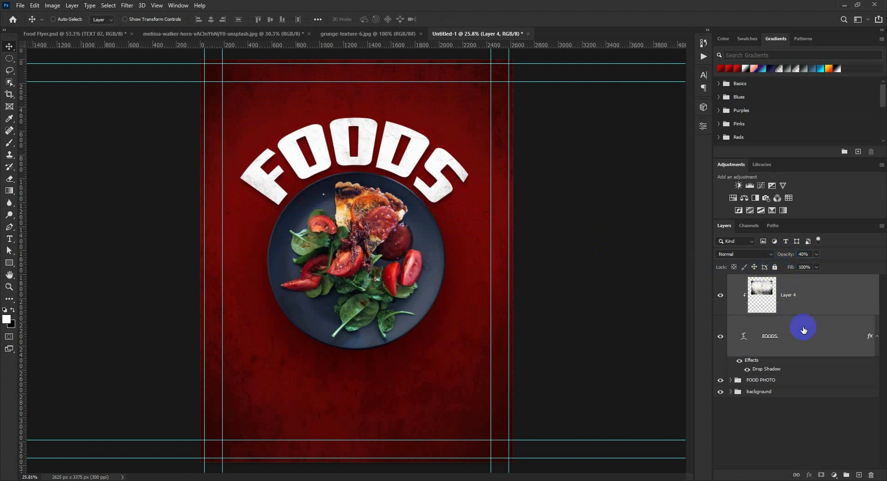
{"action": "left_click", "coordinate": [871, 334]}
{"action": "left_click_drag", "start_coordinate": [375, 229], "coordinate": [375, 230]}
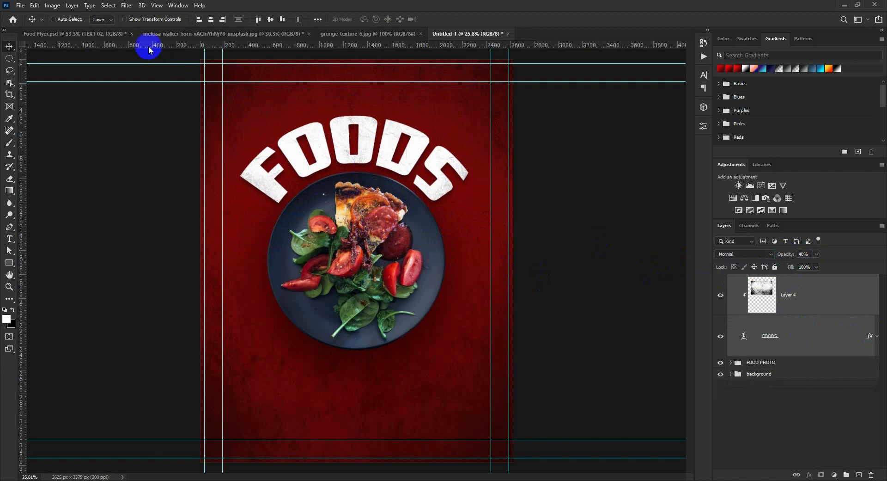
- Check the script word above the title in Food Flyer.psd and add the text Fresh below the plate in the new flyer
{"action": "left_click", "coordinate": [83, 34]}
{"action": "scroll", "coordinate": [363, 113], "scroll_direction": "up", "scroll_amount": 2}
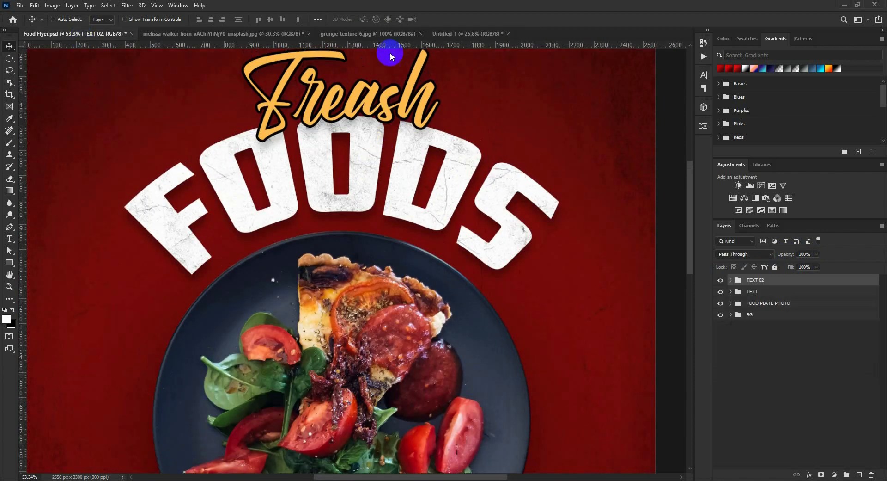
{"action": "left_click", "coordinate": [447, 34]}
{"action": "left_click", "coordinate": [9, 238]}
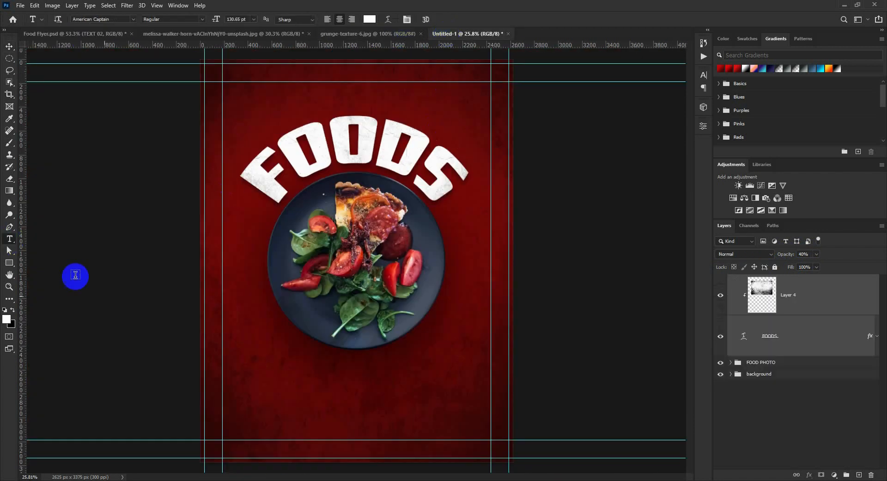
{"action": "left_click", "coordinate": [331, 398]}
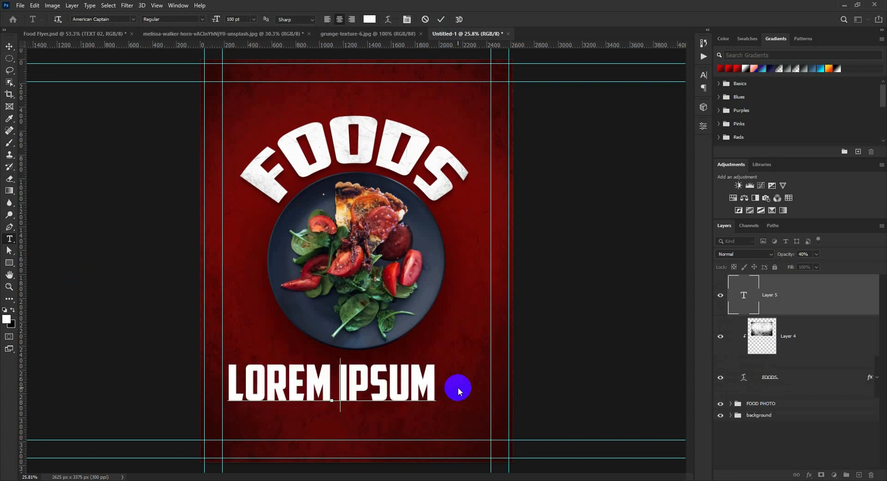
{"action": "type", "text": "FRESH"}
- Set the Fresh text in the Citul font at 87 pt and move it above the FOODS title, overlapping its top
{"action": "key", "text": "ctrl+a"}
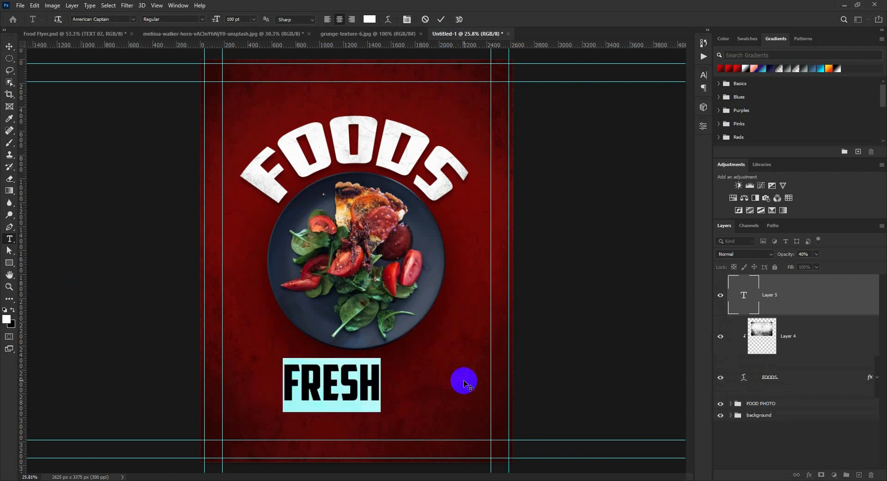
{"action": "left_click", "coordinate": [133, 19]}
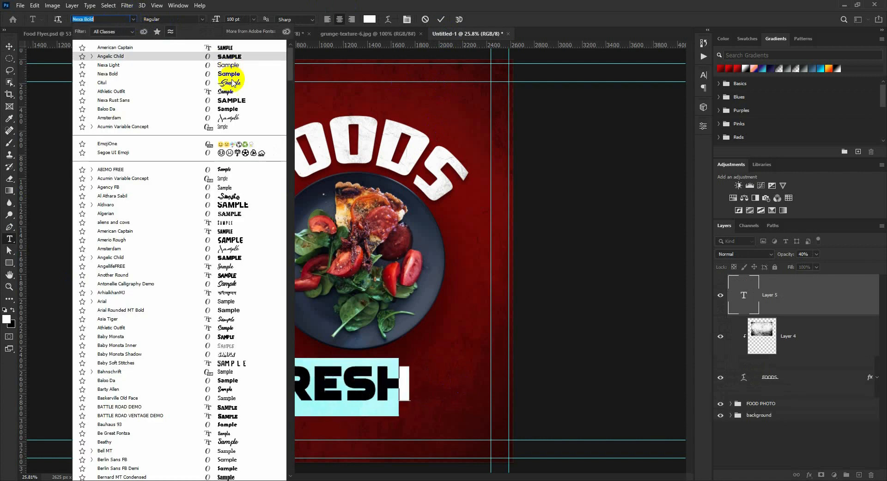
{"action": "left_click", "coordinate": [199, 82]}
{"action": "left_click_drag", "start_coordinate": [339, 347], "coordinate": [356, 76]}
{"action": "left_click_drag", "start_coordinate": [216, 20], "coordinate": [210, 20]}
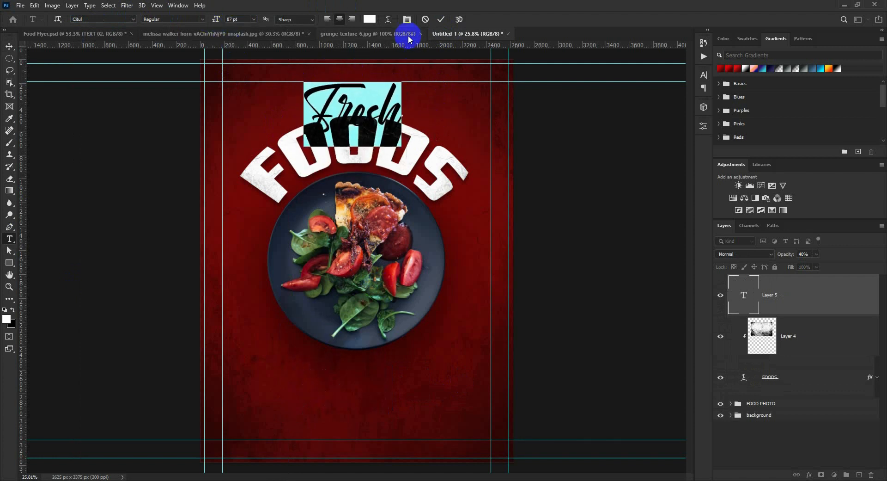
- Recolour the Fresh text bright orange, starting from a colour sampled on the tart in the plate photo
{"action": "left_click", "coordinate": [369, 19]}
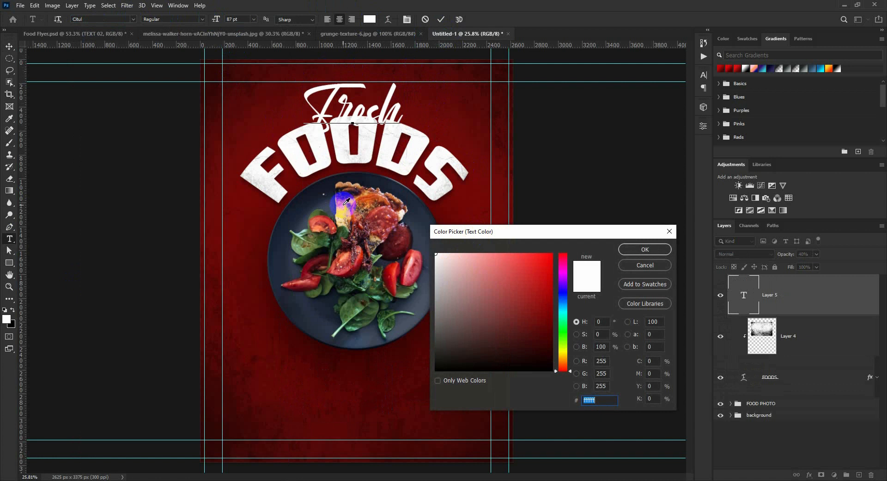
{"action": "left_click", "coordinate": [347, 202]}
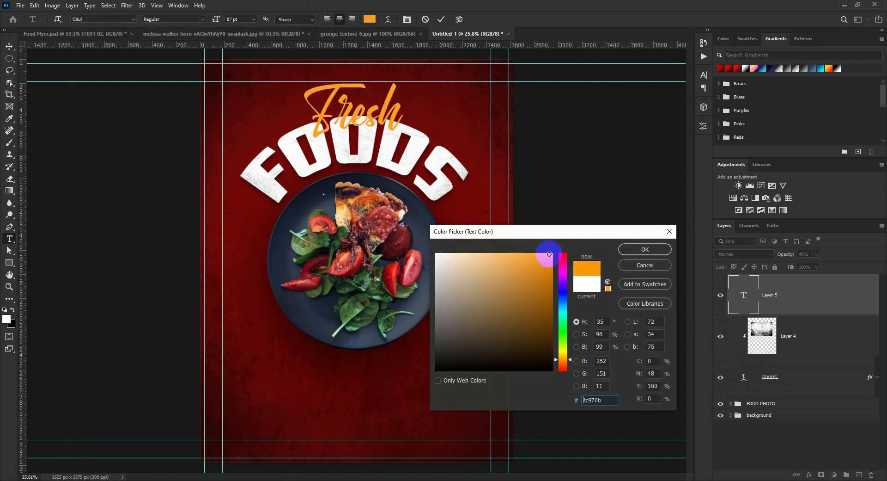
{"action": "left_click", "coordinate": [645, 249]}
- Add a Stroke and a Drop Shadow layer style to the Fresh text
{"action": "left_click", "coordinate": [835, 307]}
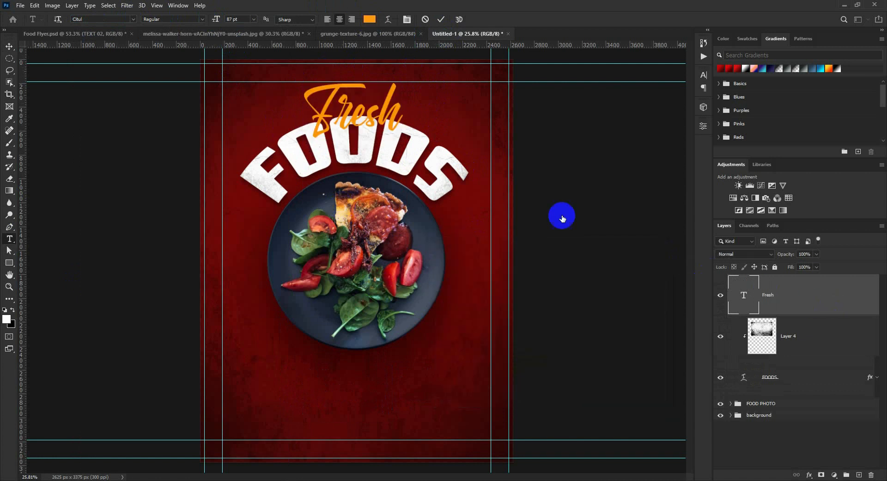
{"action": "left_click", "coordinate": [537, 209]}
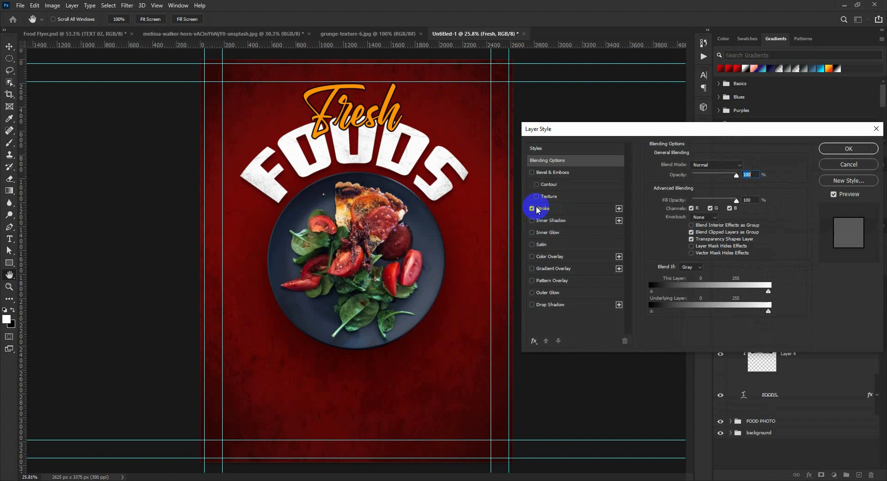
{"action": "left_click", "coordinate": [543, 209]}
{"action": "left_click", "coordinate": [550, 304]}
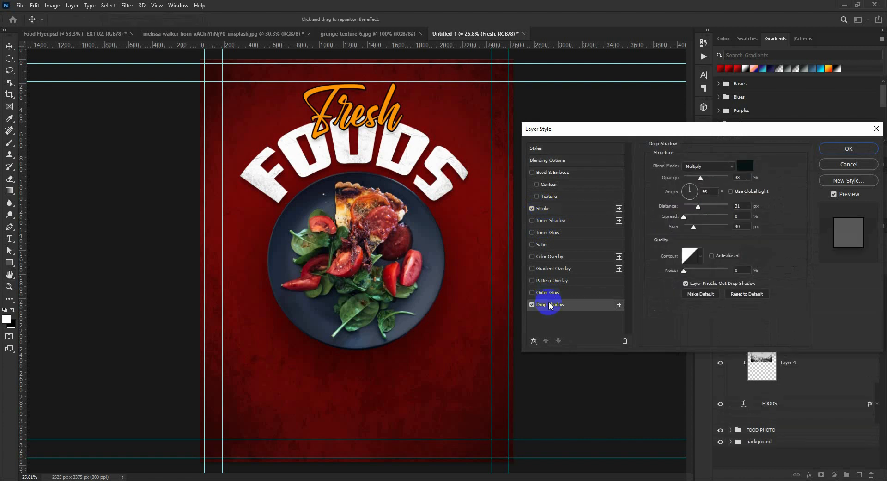
{"action": "left_click", "coordinate": [849, 148]}
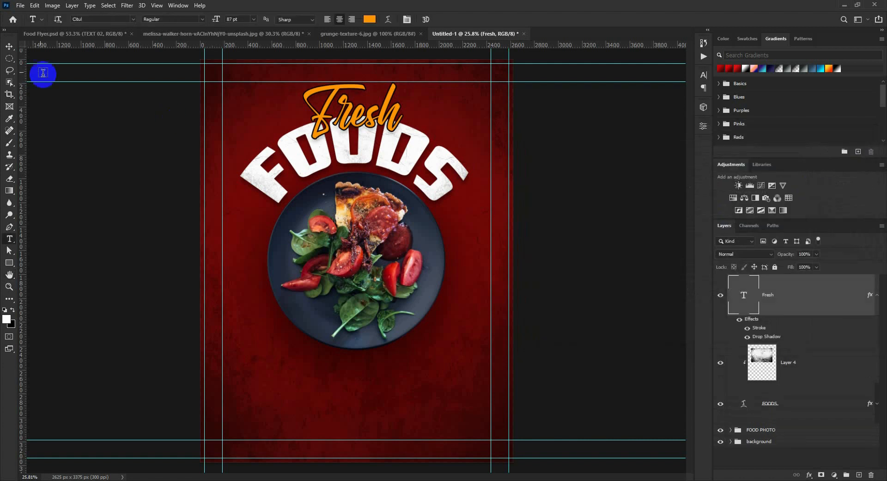
- Centre the Fresh text horizontally on the canvas above the FOODS title
{"action": "left_click", "coordinate": [9, 47]}
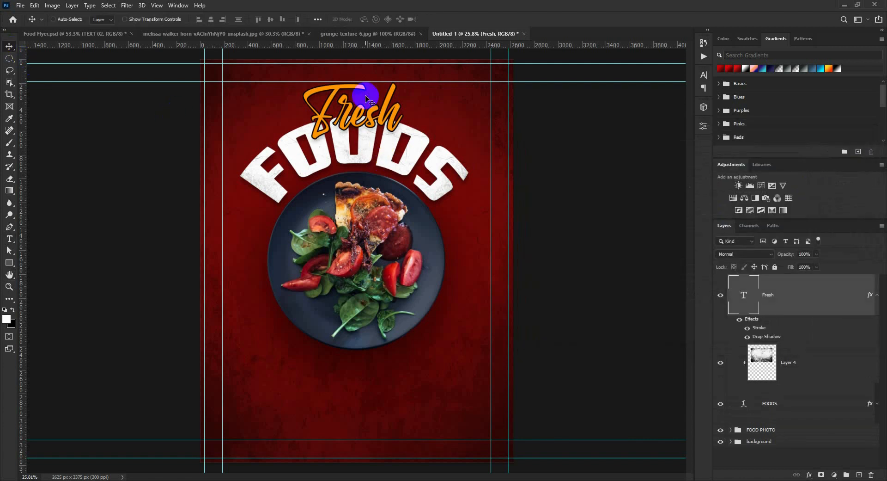
{"action": "left_click_drag", "start_coordinate": [368, 105], "coordinate": [368, 103]}
{"action": "key", "text": "ctrl+a"}
{"action": "left_click", "coordinate": [212, 20]}
{"action": "key", "text": "ctrl+d"}
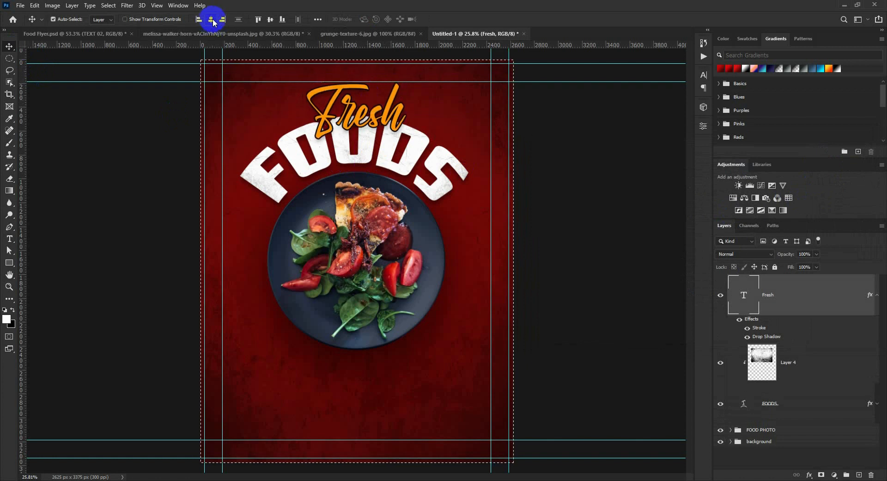
- Collapse the Fresh layer's effects and group the Fresh, texture and FOODS layers in a group named TEXT
{"action": "left_click", "coordinate": [877, 299]}
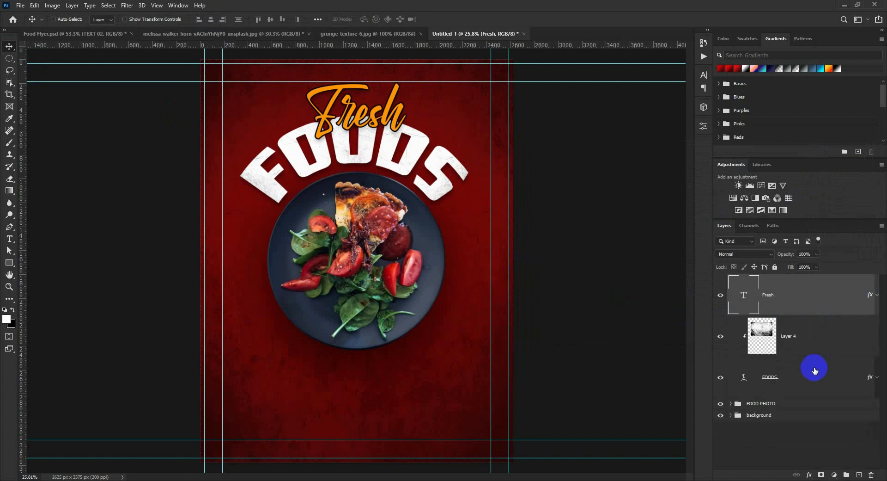
{"action": "left_click", "coordinate": [812, 378], "text": "shift"}
{"action": "key", "text": "ctrl+g"}
{"action": "left_click", "coordinate": [766, 286]}
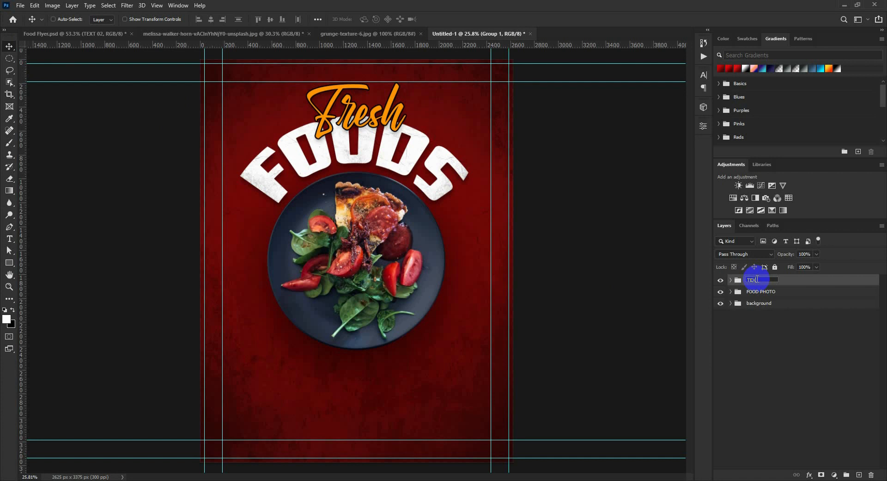
- Preview the flyer without its guides and examine the curved caption and order details below the plate in Food Flyer.psd
{"action": "scroll", "coordinate": [452, 257], "scroll_direction": "down", "scroll_amount": 3}
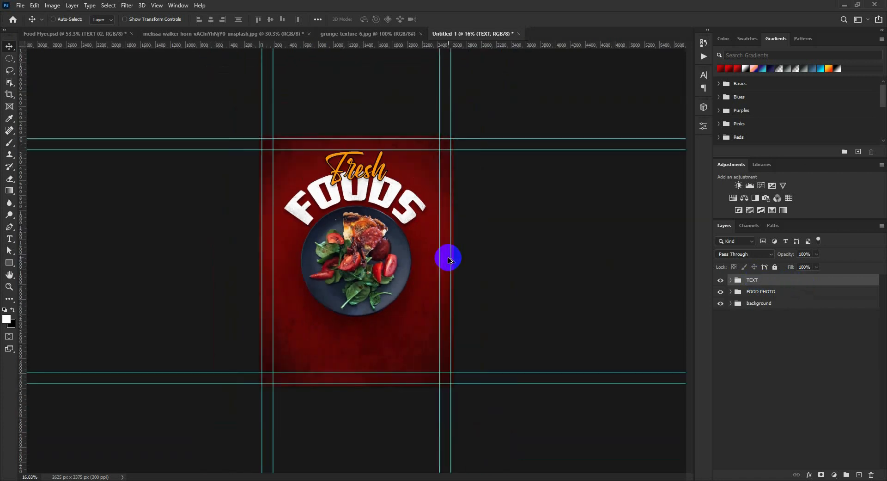
{"action": "scroll", "coordinate": [402, 277], "scroll_direction": "up", "scroll_amount": 2}
{"action": "key", "text": "ctrl+semicolon"}
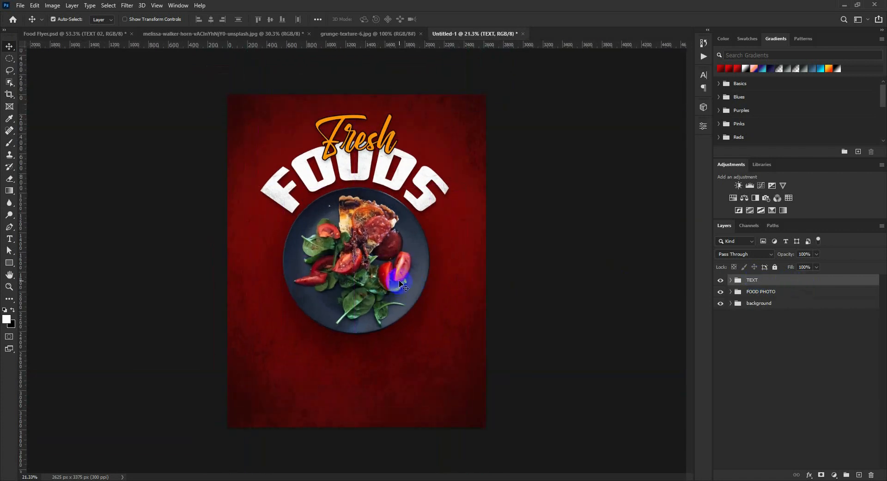
{"action": "key", "text": "ctrl+semicolon"}
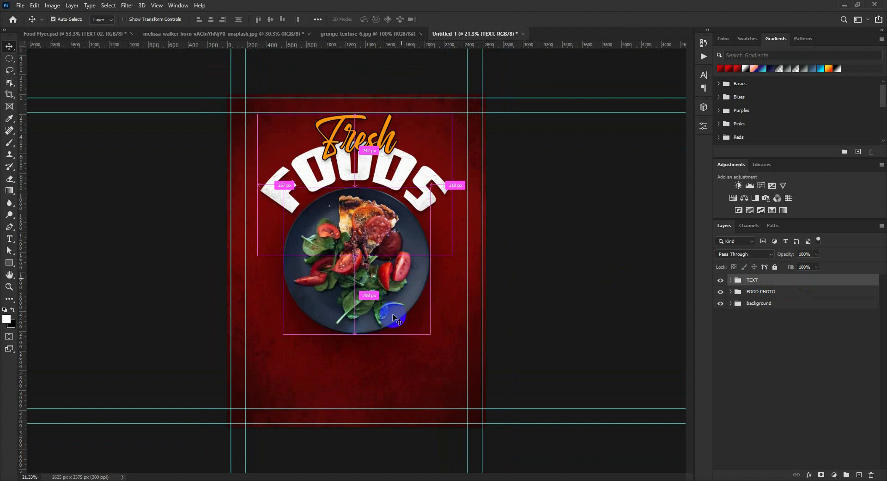
{"action": "key", "text": "ctrl+0"}
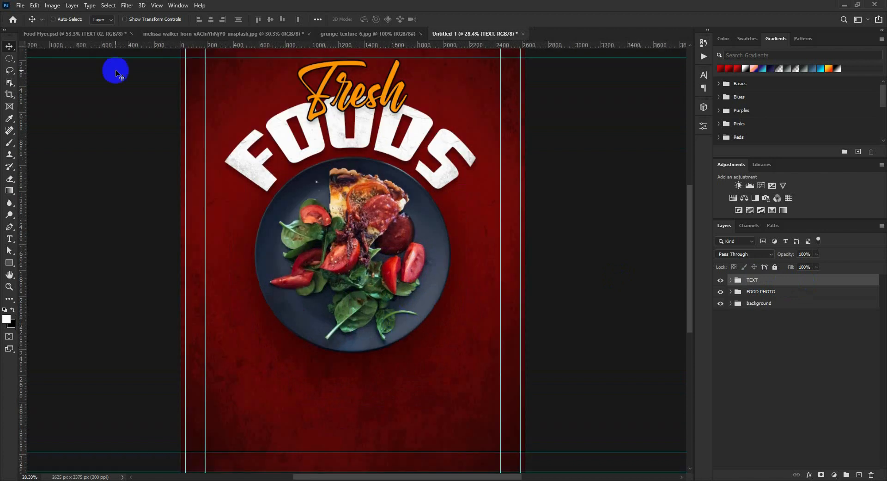
{"action": "left_click", "coordinate": [95, 34]}
{"action": "key", "text": "ctrl+0"}
{"action": "scroll", "coordinate": [340, 305], "scroll_direction": "down", "scroll_amount": 3}
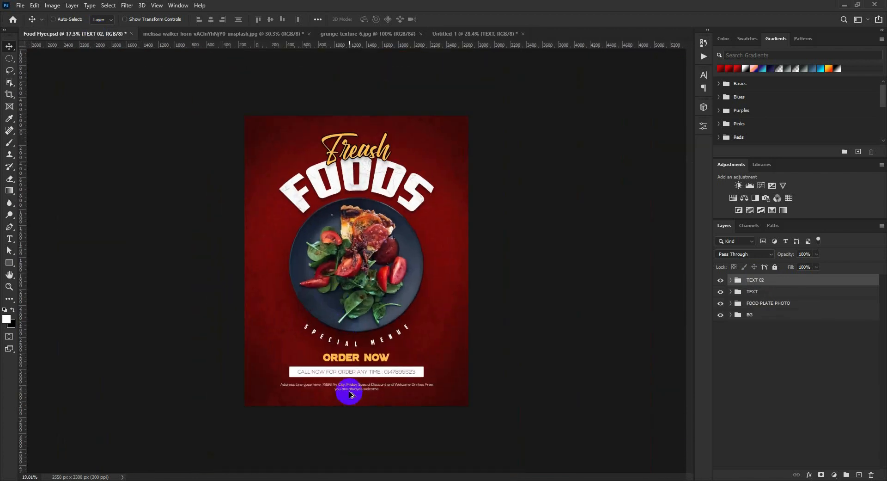
{"action": "scroll", "coordinate": [351, 392], "scroll_direction": "up", "scroll_amount": 5}
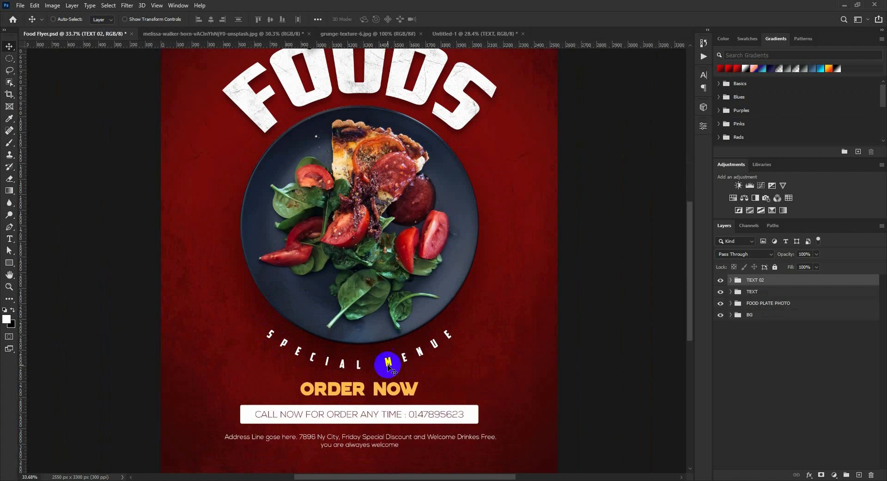
- Draw a white circle about 1626 px in diameter around the plate in the new flyer with the Ellipse tool
{"action": "left_click", "coordinate": [366, 33]}
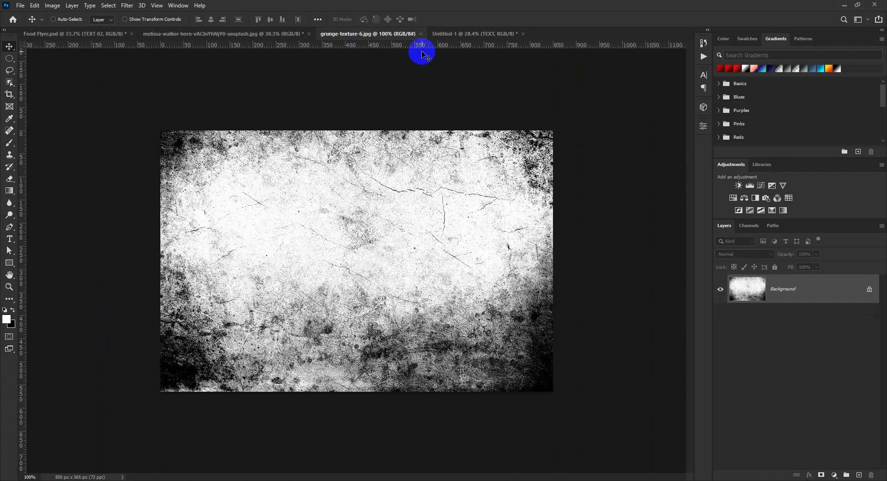
{"action": "left_click", "coordinate": [451, 34]}
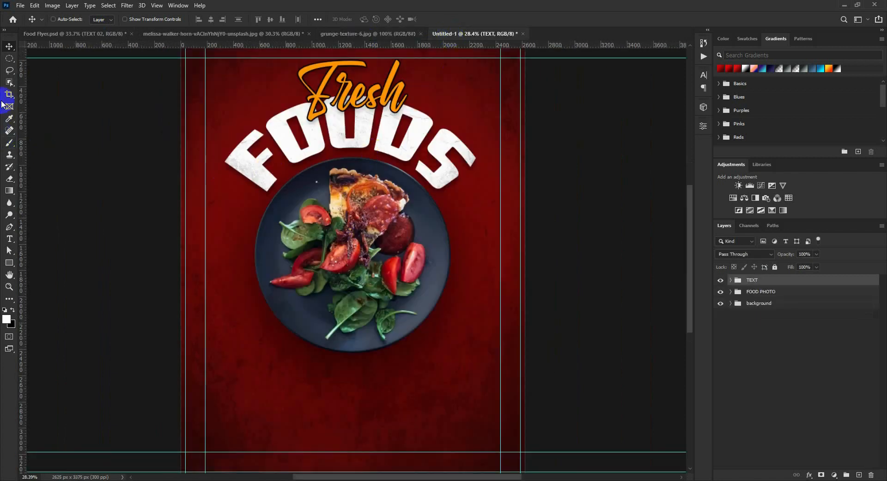
{"action": "left_click", "coordinate": [9, 262]}
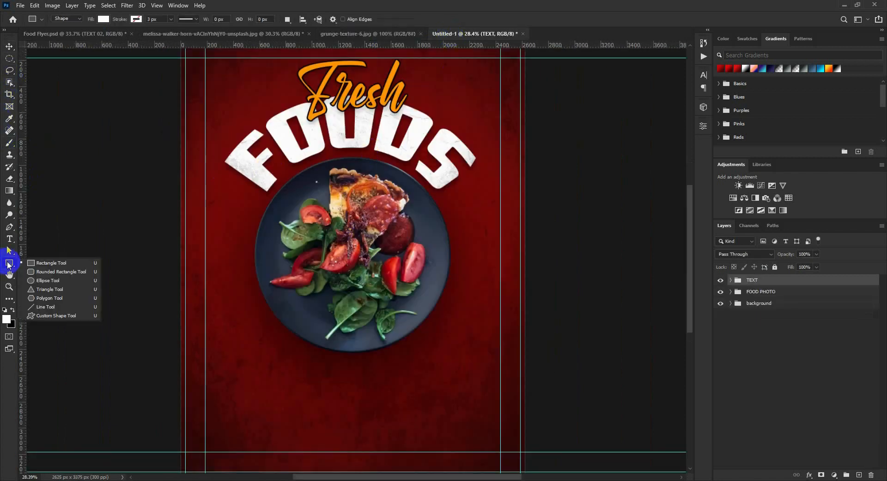
{"action": "left_click", "coordinate": [40, 281]}
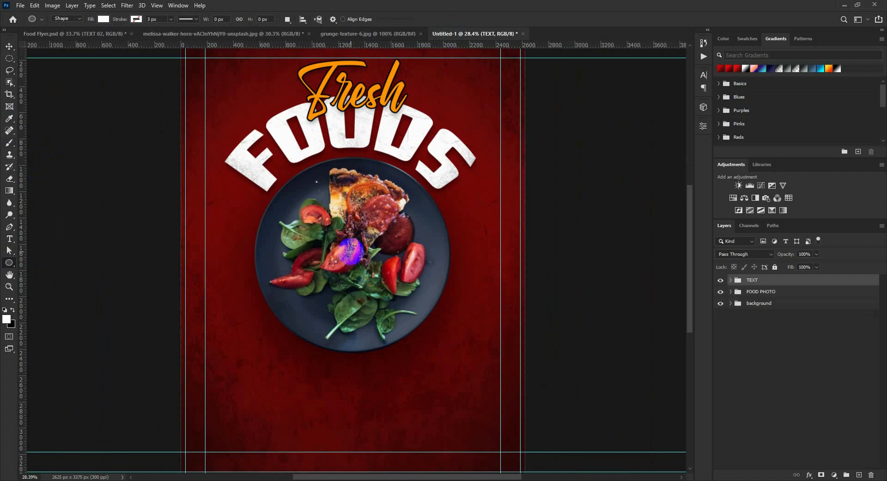
{"action": "left_click_drag", "start_coordinate": [351, 251], "coordinate": [460, 375]}
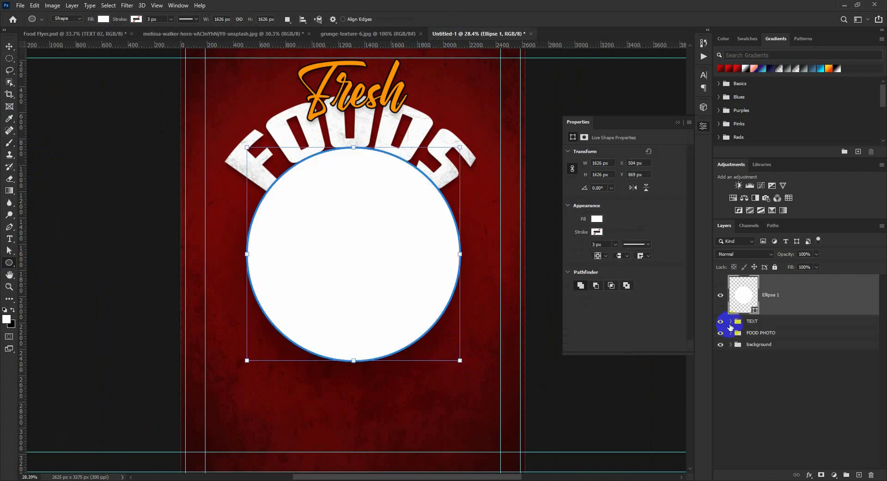
- Start a text layer along the circle's outline and hide the ellipse shape layer
{"action": "left_click", "coordinate": [7, 239]}
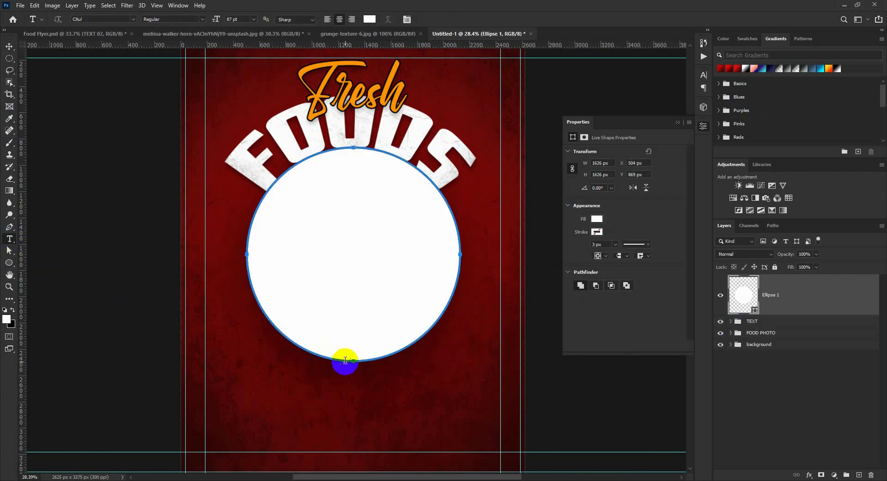
{"action": "left_click", "coordinate": [280, 332]}
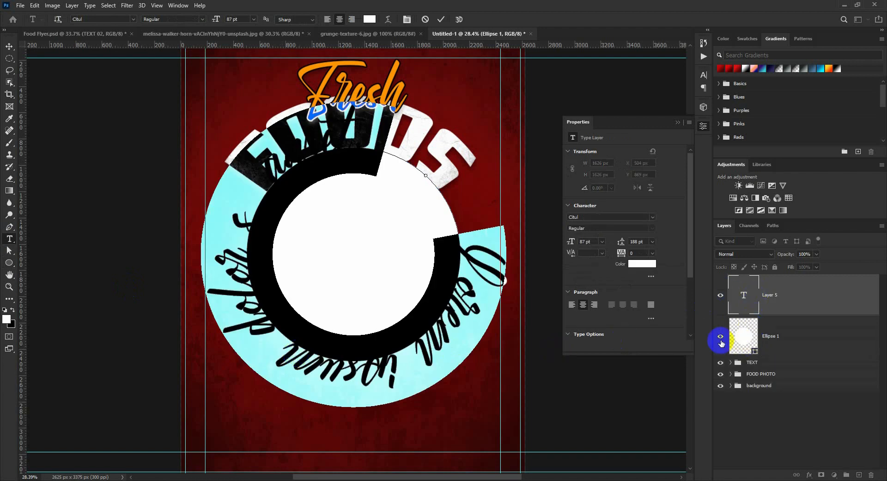
{"action": "left_click", "coordinate": [721, 340]}
{"action": "left_click", "coordinate": [720, 339]}
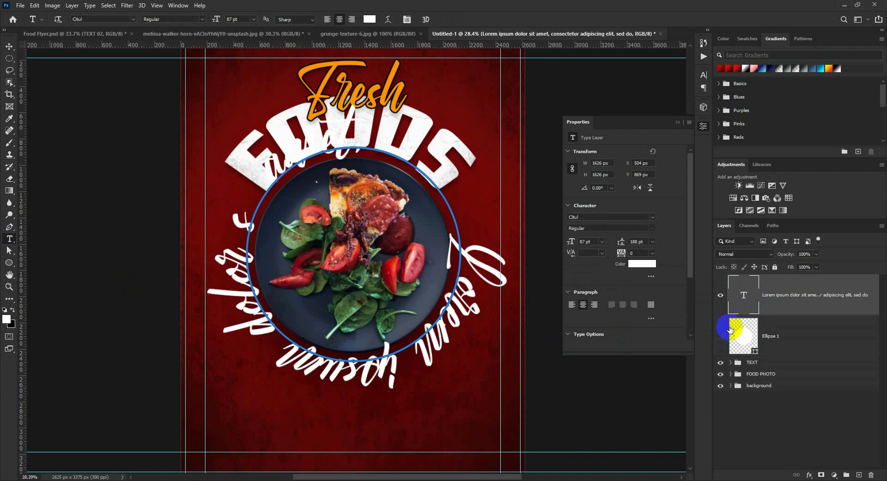
- Replace the placeholder text on the circular path with SPECIAL MENU and set its size to 26 pt
{"action": "triple_click", "coordinate": [470, 255]}
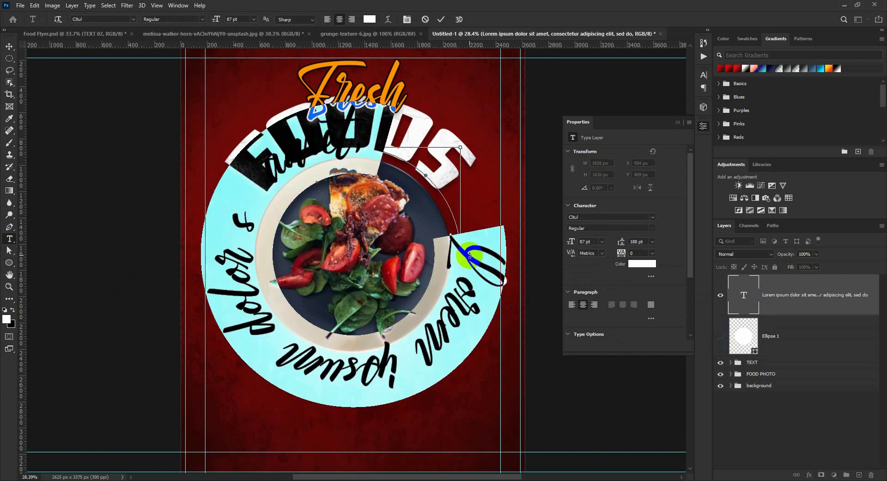
{"action": "type", "text": "SPEC"}
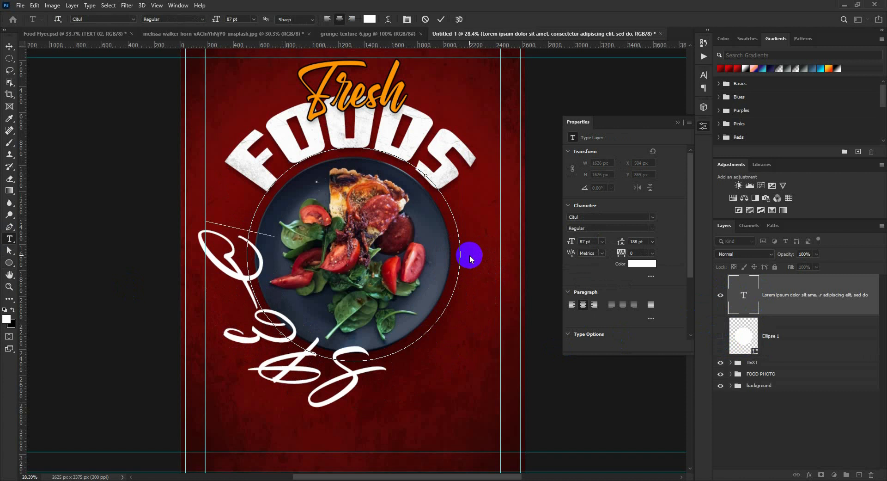
{"action": "type", "text": "IAL"}
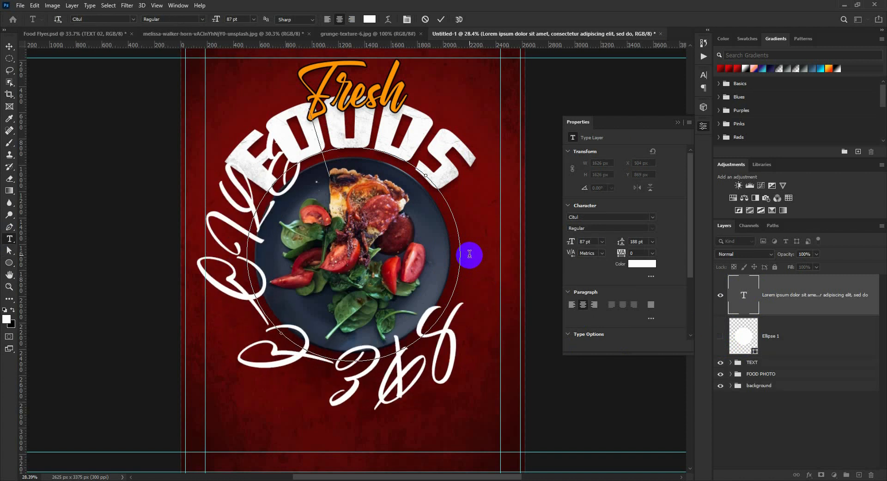
{"action": "type", "text": " MENU"}
{"action": "key", "text": "ctrl+a"}
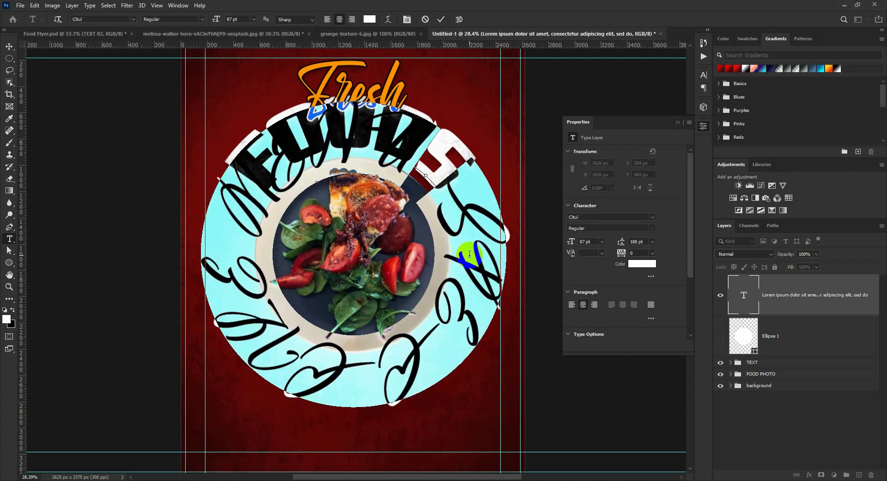
{"action": "left_click_drag", "start_coordinate": [216, 24], "coordinate": [185, 34]}
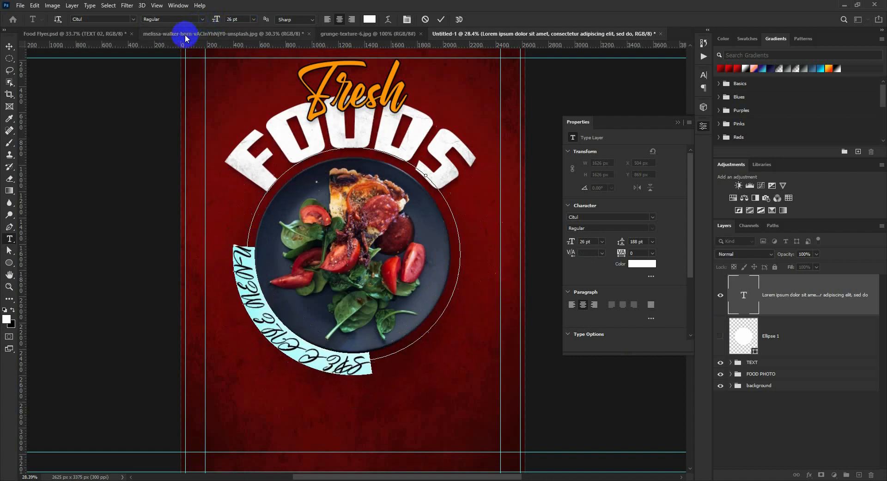
- Set the curved caption's font to American Captain and centre it along the inside bottom of the circular path
{"action": "left_click", "coordinate": [135, 22]}
{"action": "left_click", "coordinate": [226, 59]}
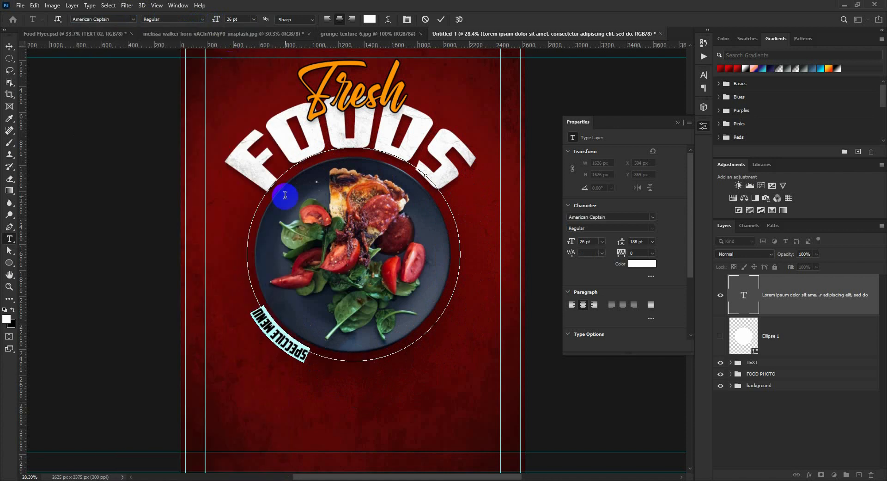
{"action": "left_click", "coordinate": [10, 286]}
{"action": "left_click", "coordinate": [123, 281]}
{"action": "left_click", "coordinate": [307, 355]}
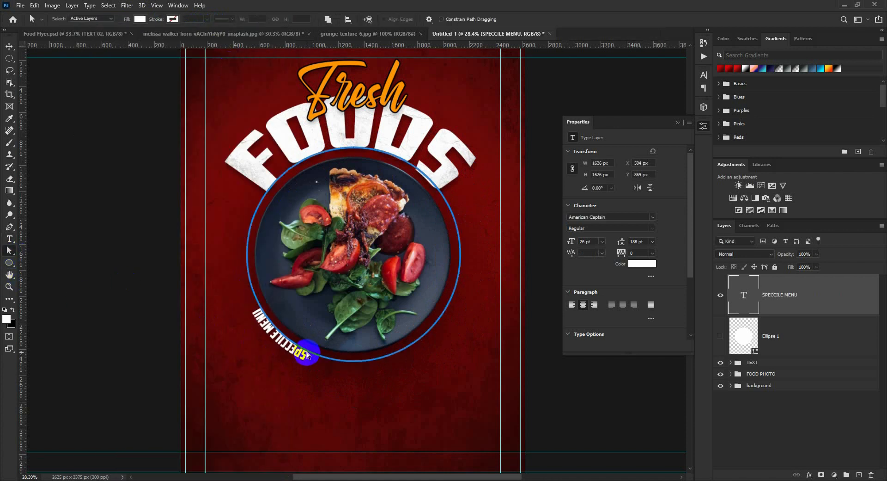
{"action": "left_click_drag", "start_coordinate": [303, 356], "coordinate": [354, 329]}
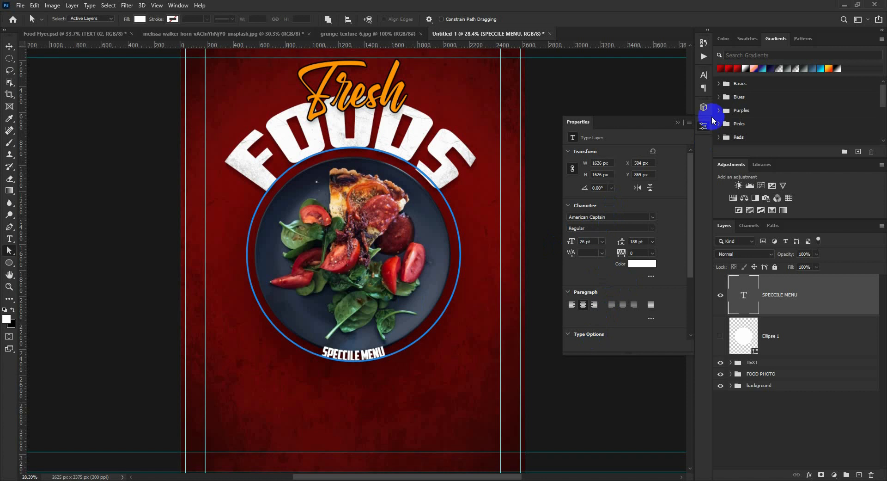
- Set the curved caption's tracking to 540 and move it down just below the plate's edge
{"action": "left_click", "coordinate": [704, 77]}
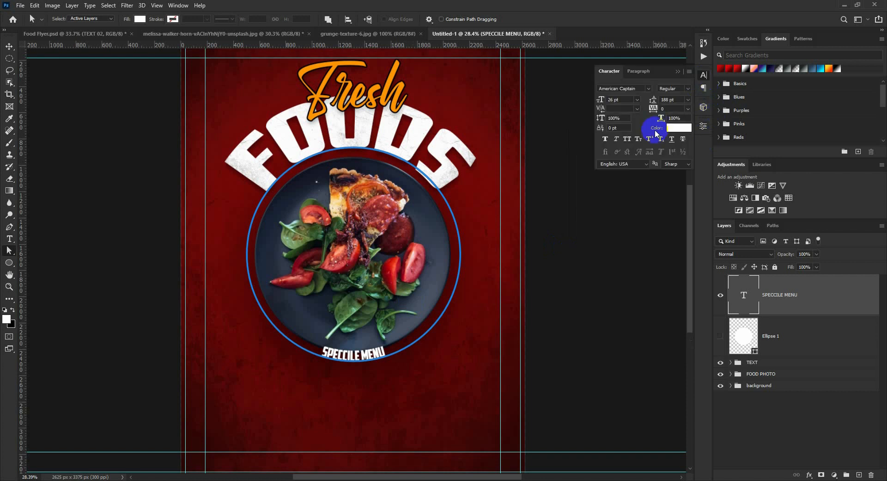
{"action": "double_click", "coordinate": [667, 109]}
{"action": "type", "text": "160"}
{"action": "key", "text": "Return"}
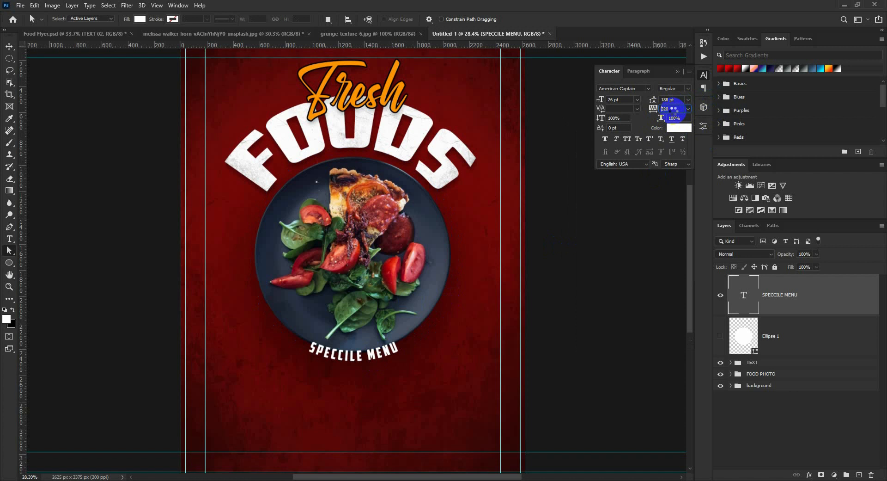
{"action": "type", "text": "360"}
{"action": "key", "text": "Return"}
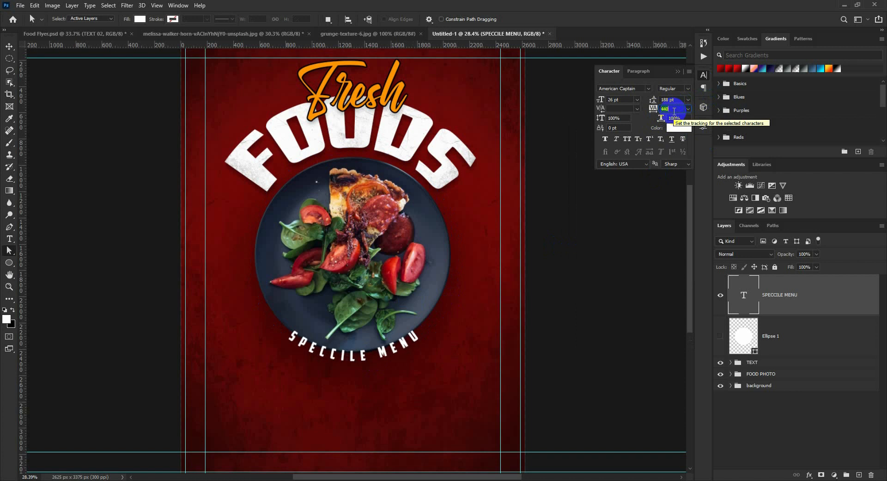
{"action": "type", "text": "500"}
{"action": "key", "text": "Return"}
{"action": "type", "text": "540"}
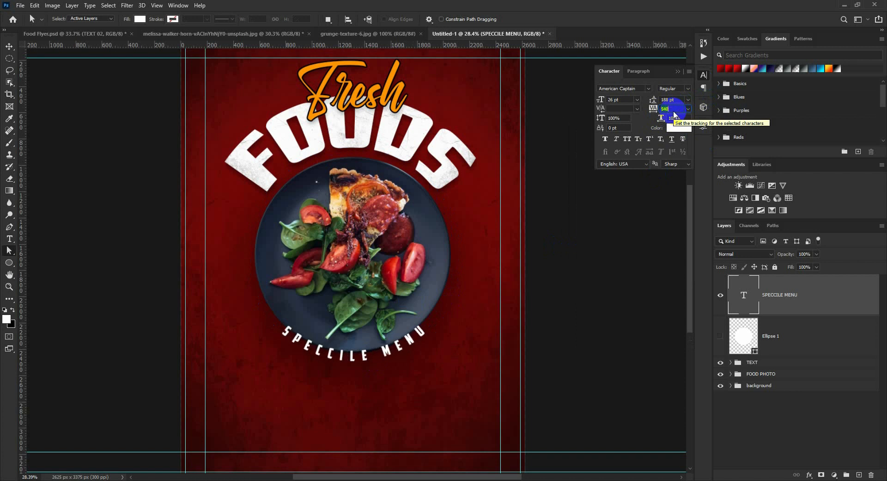
{"action": "key", "text": "Return"}
{"action": "left_click", "coordinate": [9, 46]}
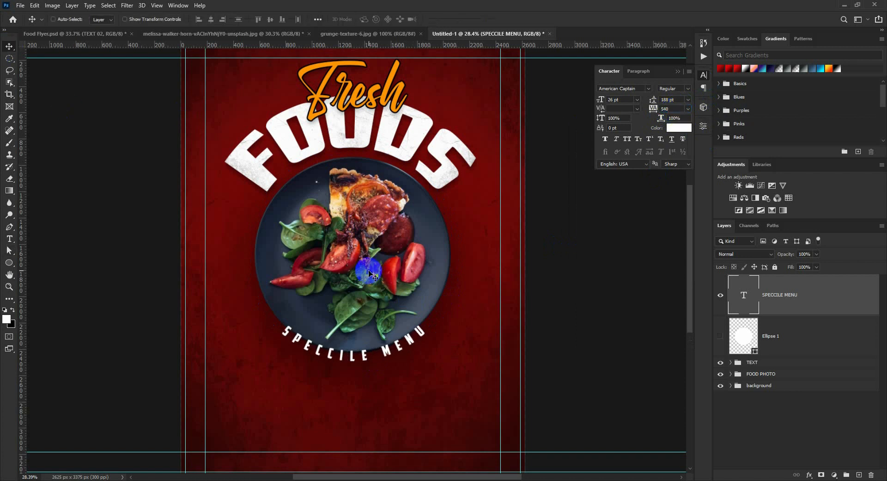
{"action": "left_click_drag", "start_coordinate": [370, 274], "coordinate": [375, 288]}
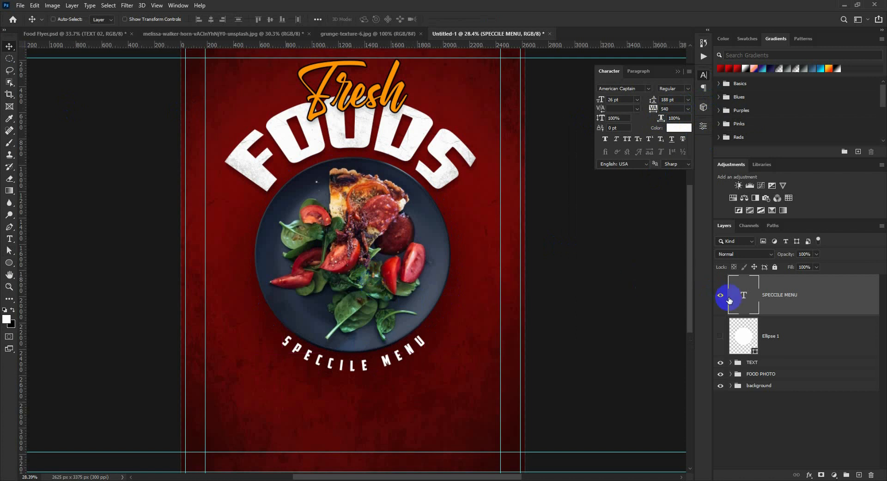
- Set the curved caption's tracking to 600 and its font size to 23 pt
{"action": "double_click", "coordinate": [744, 300]}
{"action": "scroll", "coordinate": [666, 107], "scroll_direction": "up", "scroll_amount": 6}
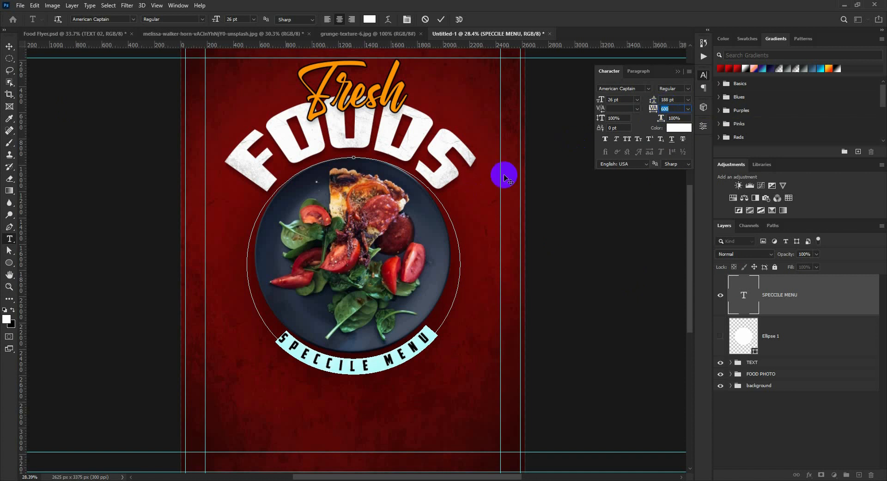
{"action": "scroll", "coordinate": [616, 101], "scroll_direction": "down", "scroll_amount": 2}
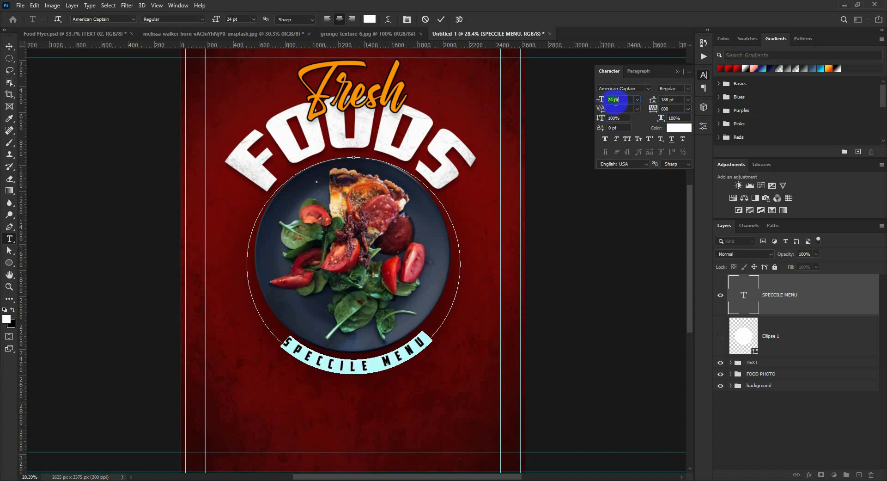
{"action": "left_click", "coordinate": [442, 20]}
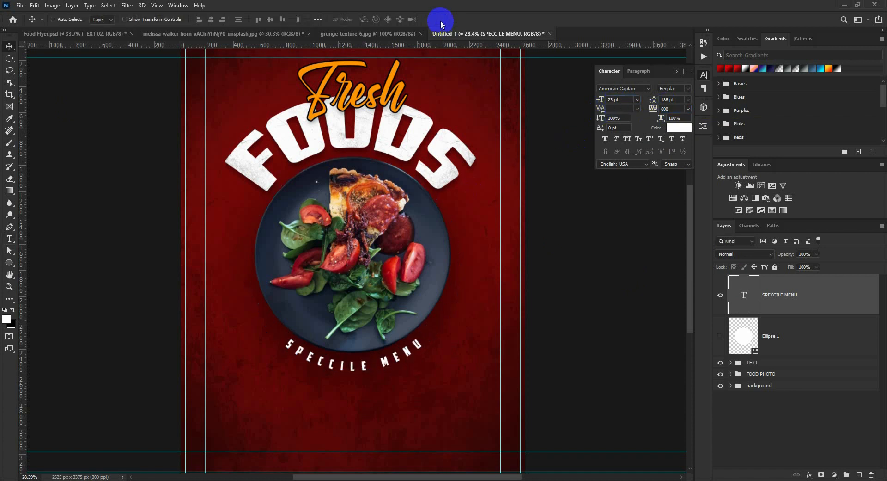
{"action": "key", "text": "v"}
{"action": "scroll", "coordinate": [358, 257], "scroll_direction": "down", "scroll_amount": 3}
{"action": "scroll", "coordinate": [390, 379], "scroll_direction": "up", "scroll_amount": 2}
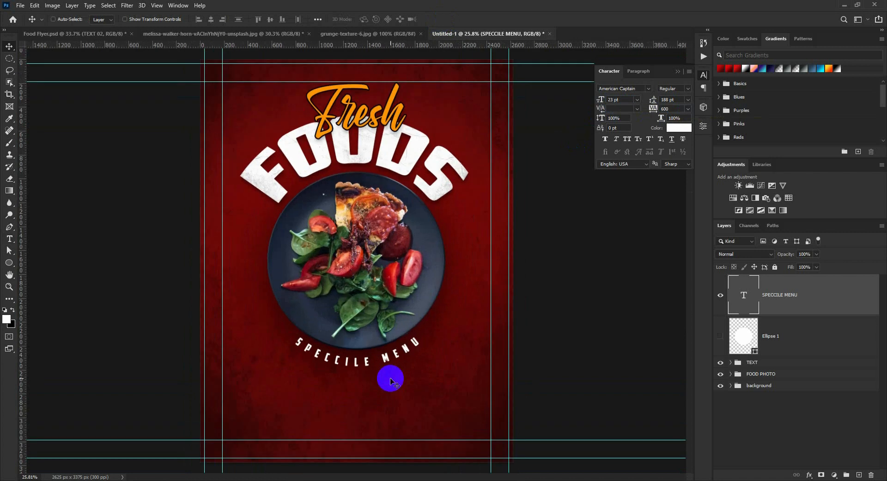
- Copy the TEXT 02 group with the order details from Food Flyer.psd into the new flyer, below the curved caption
{"action": "left_click", "coordinate": [78, 34]}
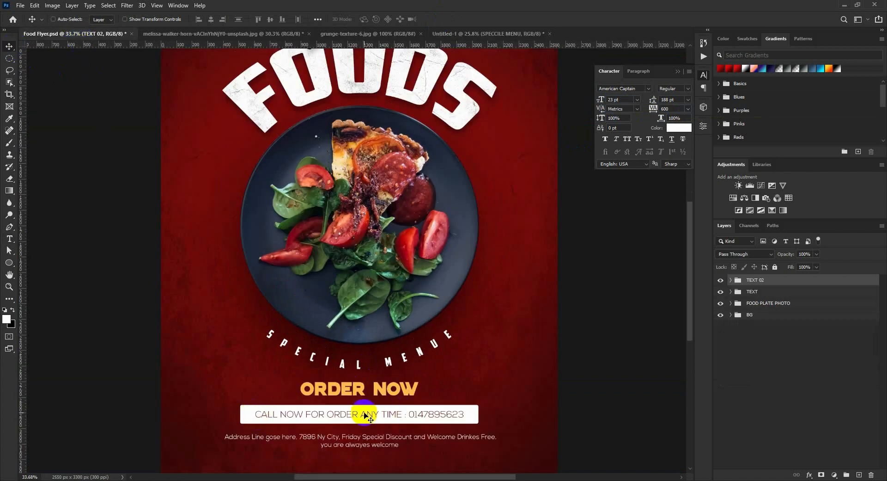
{"action": "left_click", "coordinate": [720, 281]}
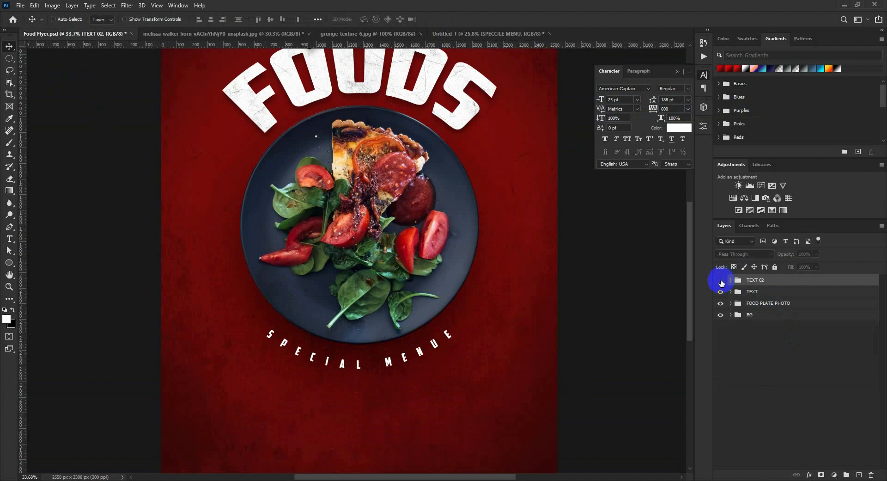
{"action": "left_click", "coordinate": [721, 280]}
{"action": "left_click_drag", "start_coordinate": [362, 416], "coordinate": [307, 72]}
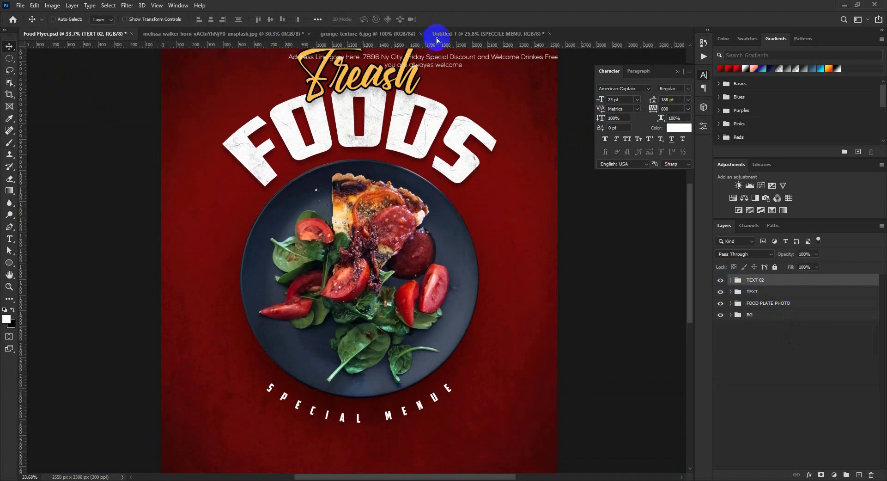
{"action": "left_click", "coordinate": [449, 33]}
{"action": "left_click_drag", "start_coordinate": [390, 345], "coordinate": [398, 407]}
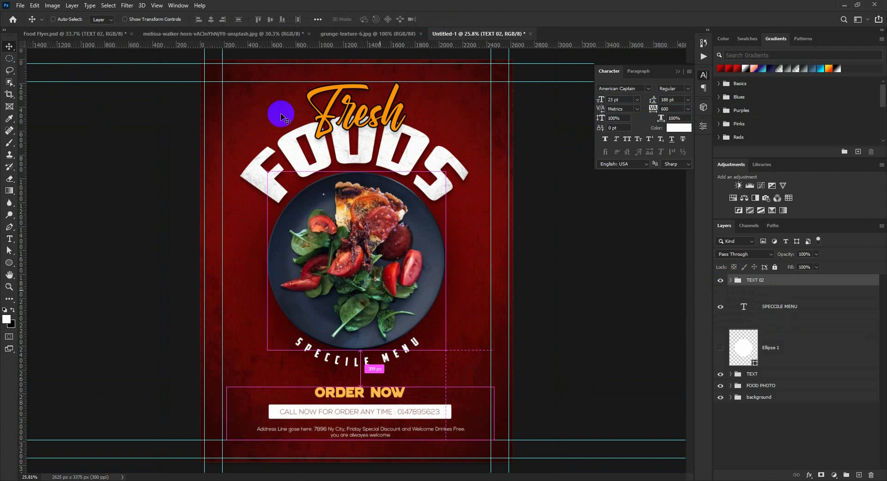
- Centre the TEXT 02 group horizontally on the canvas and nudge it slightly upward
{"action": "key", "text": "ctrl+a"}
{"action": "left_click", "coordinate": [212, 19]}
{"action": "key", "text": "ctrl+d"}
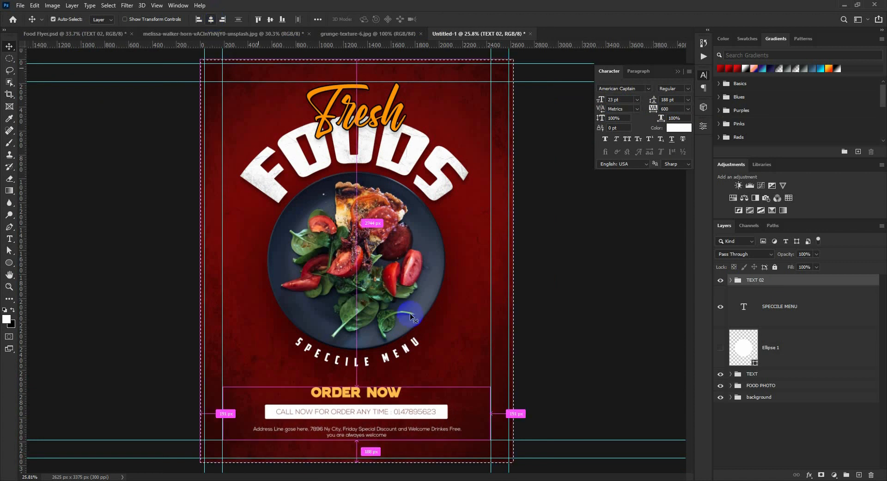
{"action": "left_click_drag", "start_coordinate": [415, 384], "coordinate": [419, 382]}
- Scale the curved caption layer to about 112% and reposition it around the plate's lower edge
{"action": "left_click", "coordinate": [389, 357], "text": "ctrl"}
{"action": "left_click_drag", "start_coordinate": [390, 356], "coordinate": [419, 360]}
{"action": "key", "text": "ctrl+t"}
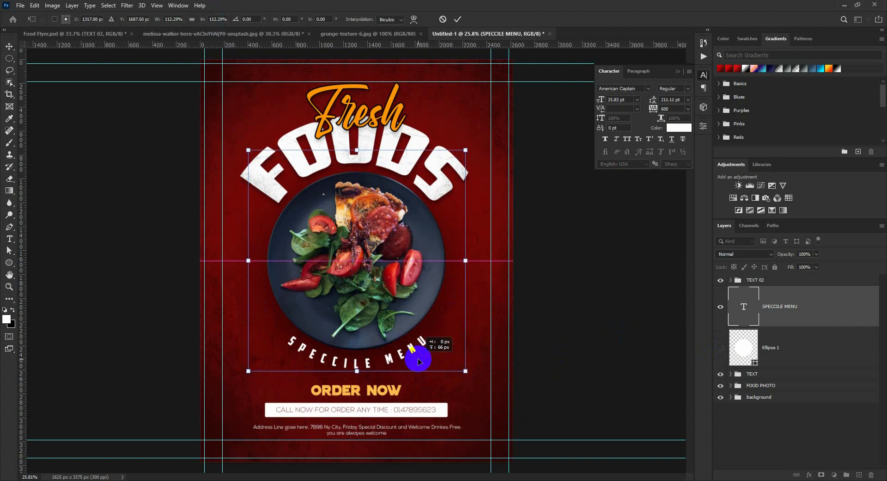
{"action": "key", "text": "Return"}
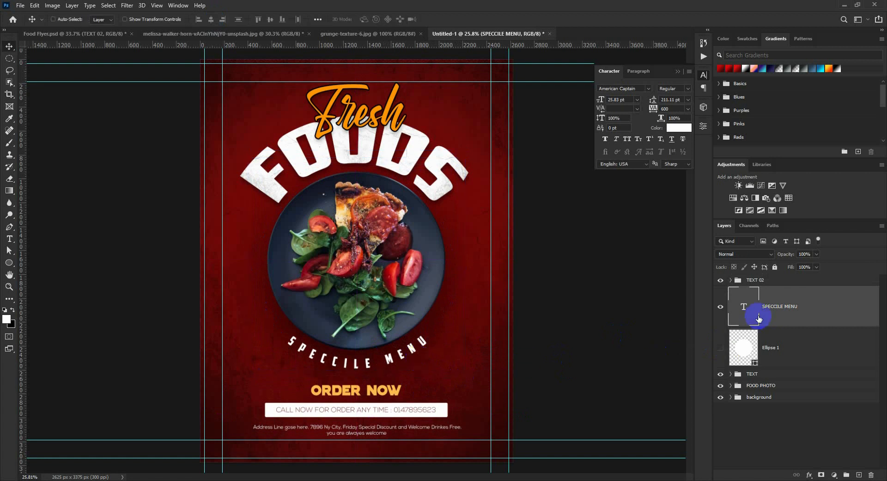
- Delete the hidden Ellipse 1 layer and move the curved caption layer into the top of the TEXT group
{"action": "left_click_drag", "start_coordinate": [751, 350], "coordinate": [756, 329]}
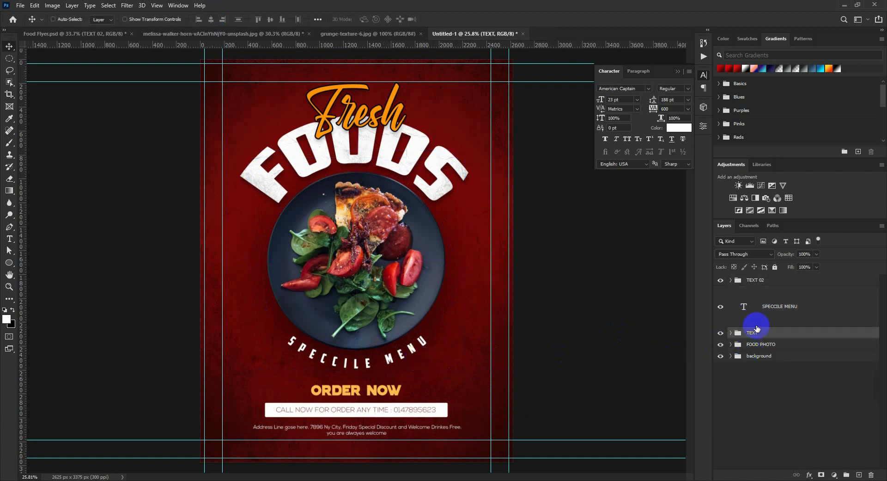
{"action": "left_click", "coordinate": [759, 319]}
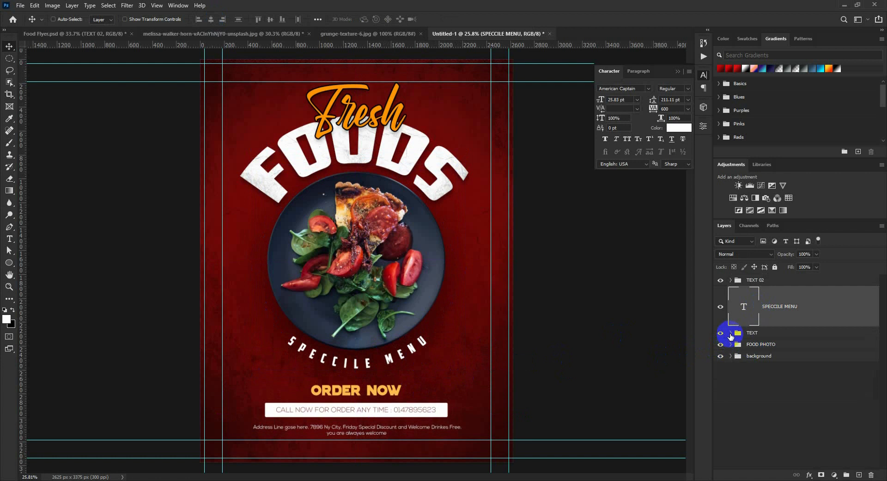
{"action": "left_click", "coordinate": [730, 335]}
{"action": "left_click_drag", "start_coordinate": [749, 312], "coordinate": [752, 338]}
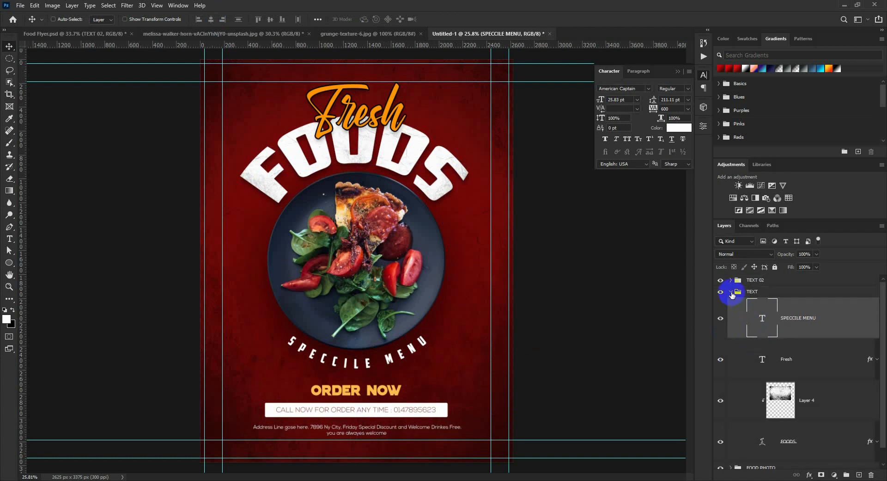
{"action": "left_click", "coordinate": [731, 292]}
- Shift the TEXT and FOOD PHOTO groups slightly down together and hide the guides
{"action": "left_click", "coordinate": [753, 303], "text": "shift"}
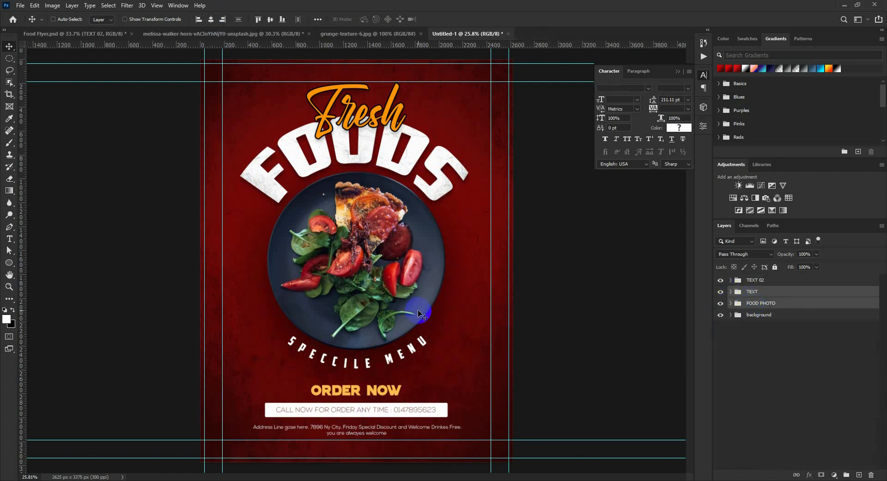
{"action": "left_click_drag", "start_coordinate": [418, 310], "coordinate": [418, 316]}
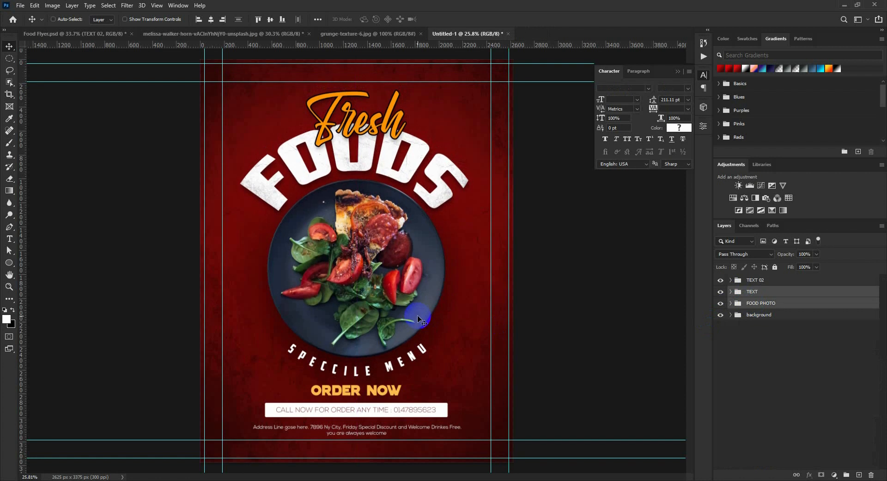
{"action": "key", "text": "ctrl+semicolon"}
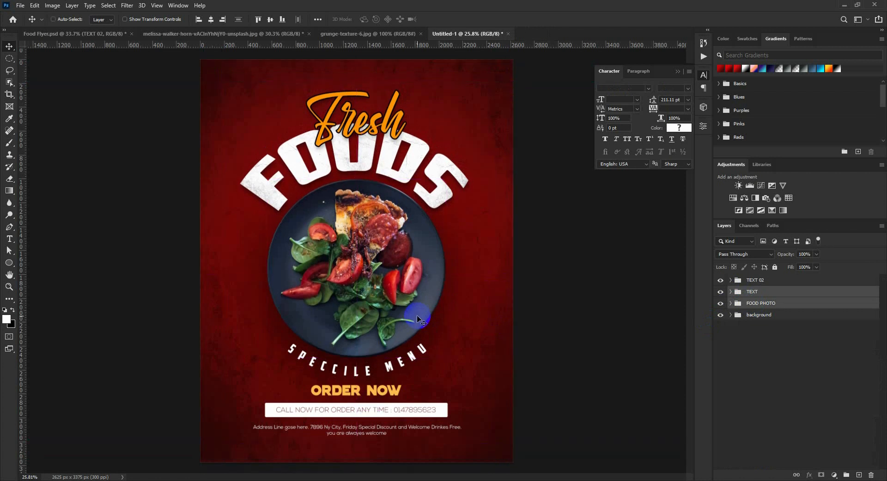
{"action": "scroll", "coordinate": [417, 315], "scroll_direction": "down", "scroll_amount": 1}
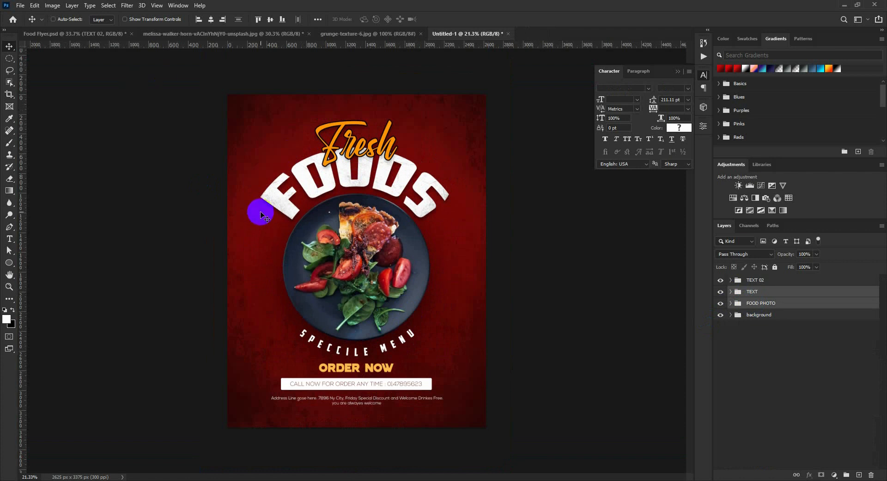
- Draw a white circle about 387 px in diameter over the plate's right edge, above the TEXT 02 group
{"action": "left_click", "coordinate": [748, 280]}
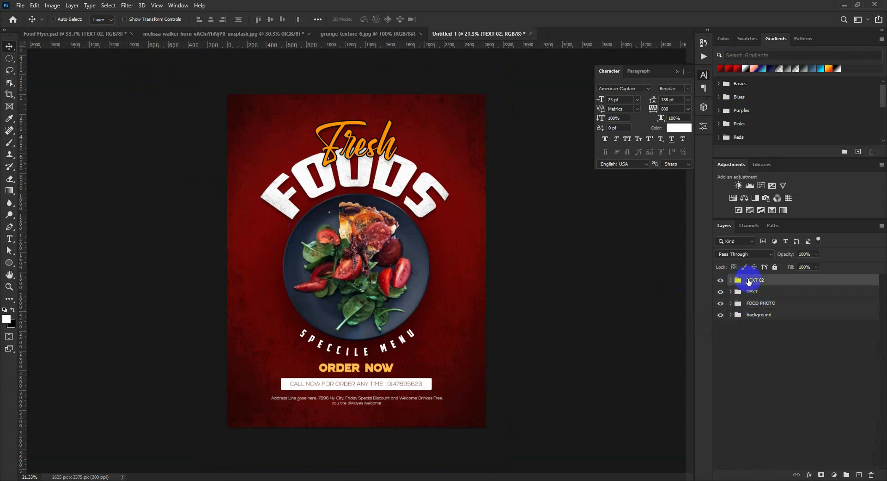
{"action": "scroll", "coordinate": [428, 295], "scroll_direction": "up", "scroll_amount": 3}
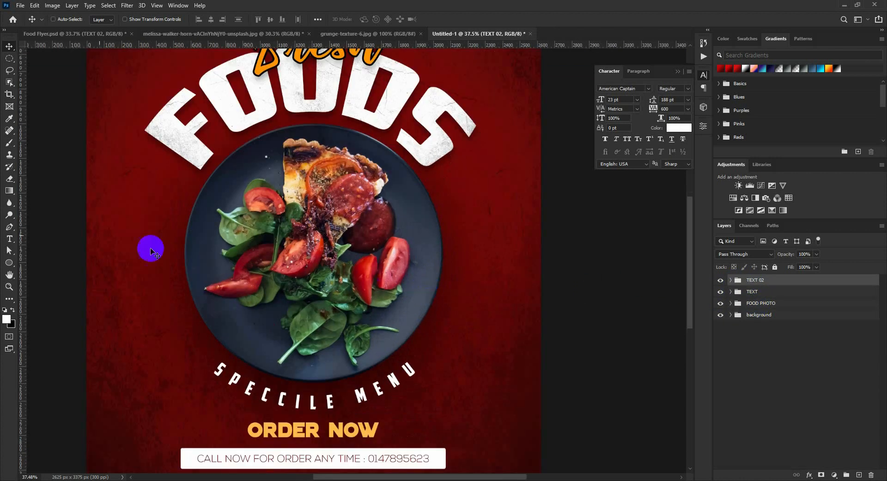
{"action": "left_click", "coordinate": [9, 263]}
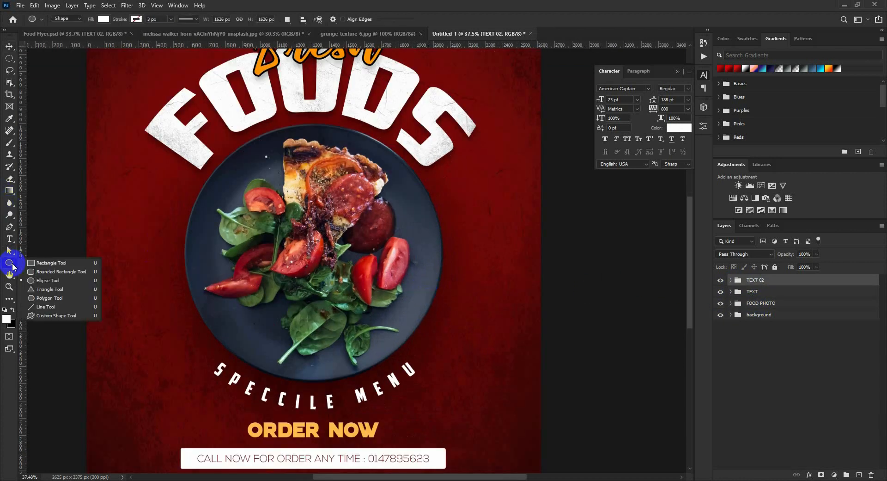
{"action": "left_click", "coordinate": [46, 281]}
{"action": "left_click_drag", "start_coordinate": [429, 213], "coordinate": [488, 248]}
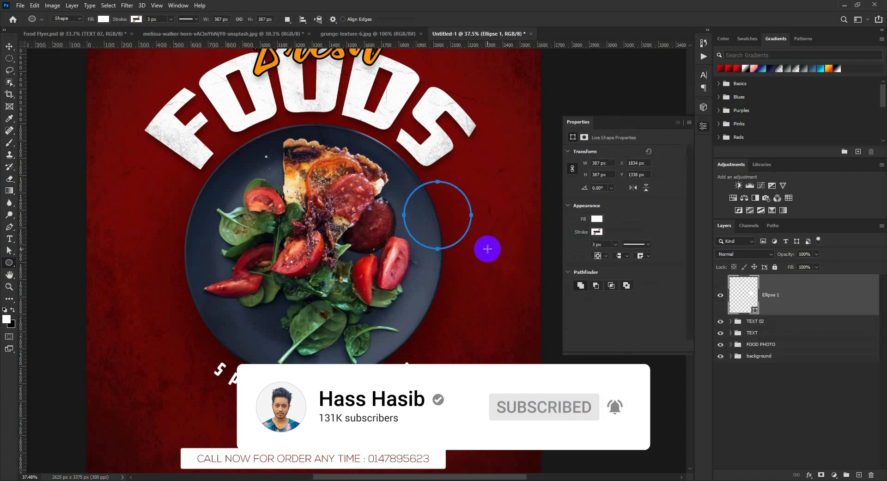
- Change the new circle's fill to the bright orange of the Fresh title
{"action": "scroll", "coordinate": [499, 225], "scroll_direction": "up", "scroll_amount": 3}
{"action": "double_click", "coordinate": [739, 284]}
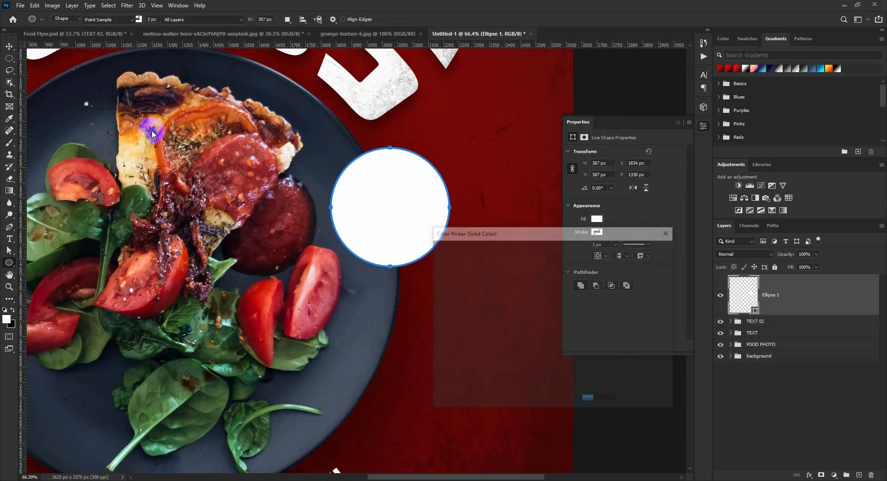
{"action": "left_click", "coordinate": [536, 255]}
{"action": "left_click", "coordinate": [545, 269]}
{"action": "left_click", "coordinate": [631, 250]}
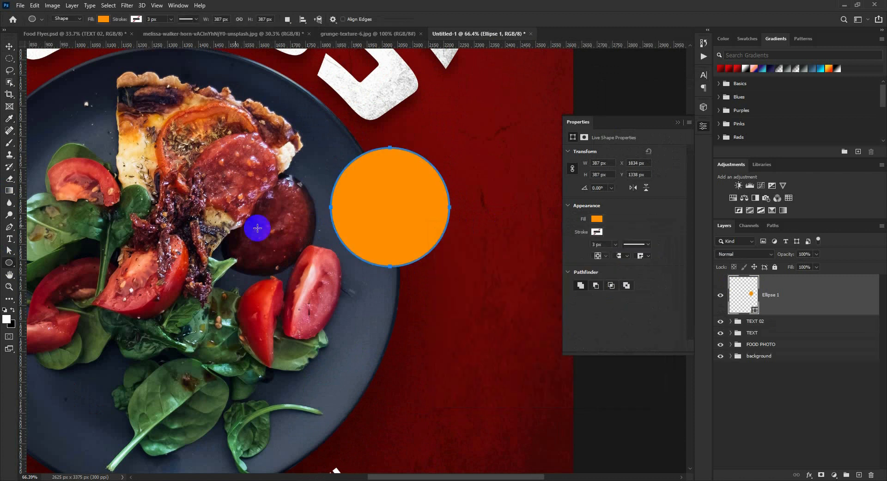
- Add a new text layer reading "$10" on the red background below the orange circle
{"action": "left_click", "coordinate": [9, 239]}
{"action": "left_click", "coordinate": [467, 329]}
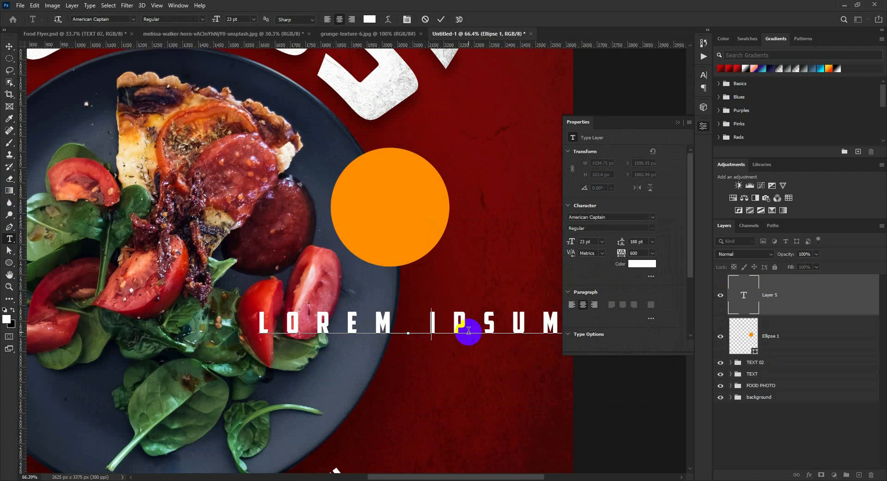
{"action": "type", "text": "$10"}
{"action": "key", "text": "ctrl+a"}
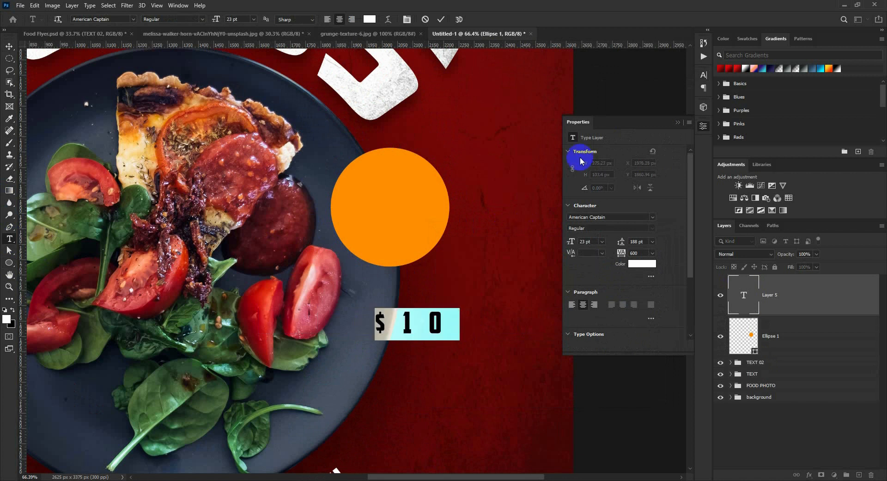
- Set the tracking of the $10 text to 0 and place the text in the middle of the orange circle
{"action": "left_click", "coordinate": [703, 77]}
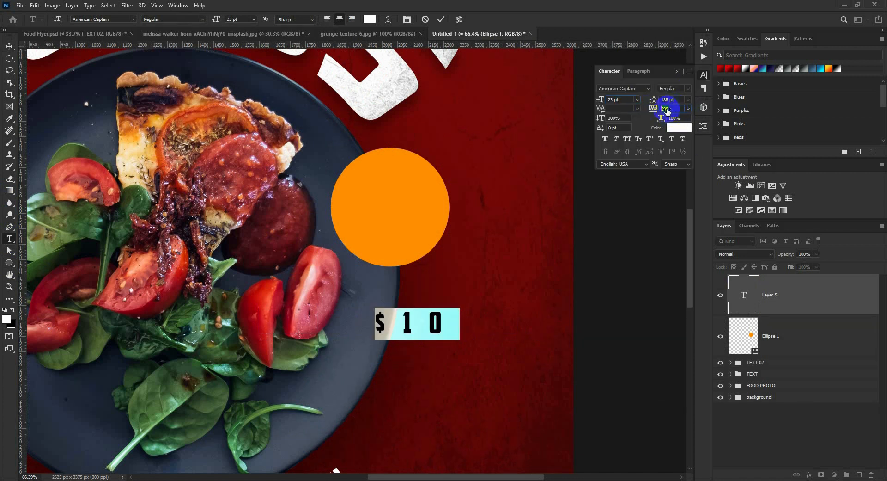
{"action": "left_click_drag", "start_coordinate": [672, 110], "coordinate": [629, 111]}
{"action": "type", "text": "0"}
{"action": "key", "text": "Return"}
{"action": "left_click_drag", "start_coordinate": [430, 304], "coordinate": [418, 185]}
{"action": "left_click", "coordinate": [441, 19]}
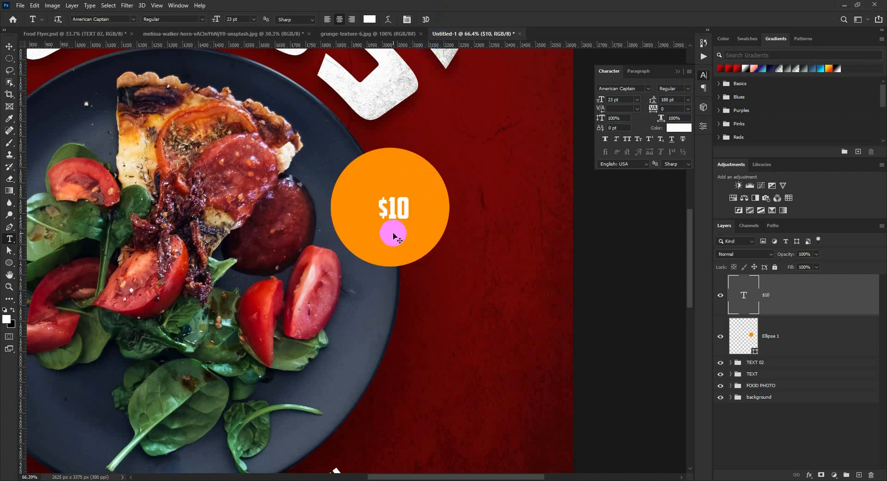
- Enlarge the $10 text to about 51.6 pt and tilt it slightly counterclockwise, centred in the orange circle
{"action": "key", "text": "ctrl+t"}
{"action": "mouse_move", "coordinate": [409, 226]}
{"action": "left_mouse_down"}
{"action": "mouse_move", "coordinate": [425, 248]}
{"action": "mouse_move", "coordinate": [403, 223]}
{"action": "left_mouse_up"}
{"action": "left_click_drag", "start_coordinate": [434, 281], "coordinate": [448, 267]}
{"action": "left_click_drag", "start_coordinate": [396, 227], "coordinate": [398, 222]}
{"action": "key", "text": "Return"}
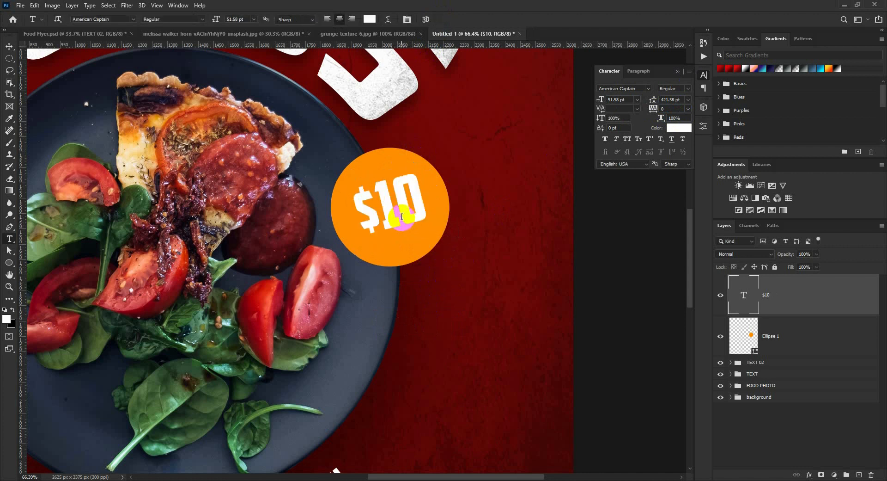
- Recolor the $10 text with the dark navy sampled from the plate (#111a2a) and fine-tune its position in the circle
{"action": "left_click", "coordinate": [402, 223]}
{"action": "key", "text": "ctrl+a"}
{"action": "left_click", "coordinate": [370, 19]}
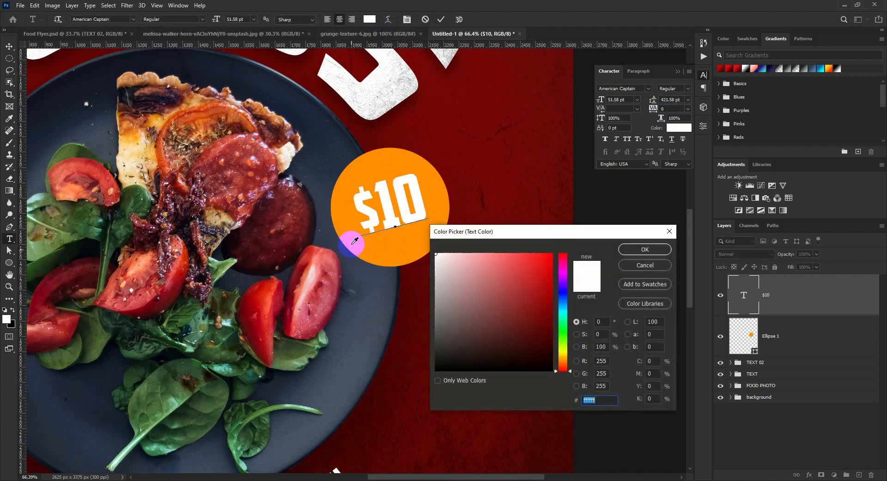
{"action": "left_click", "coordinate": [396, 312]}
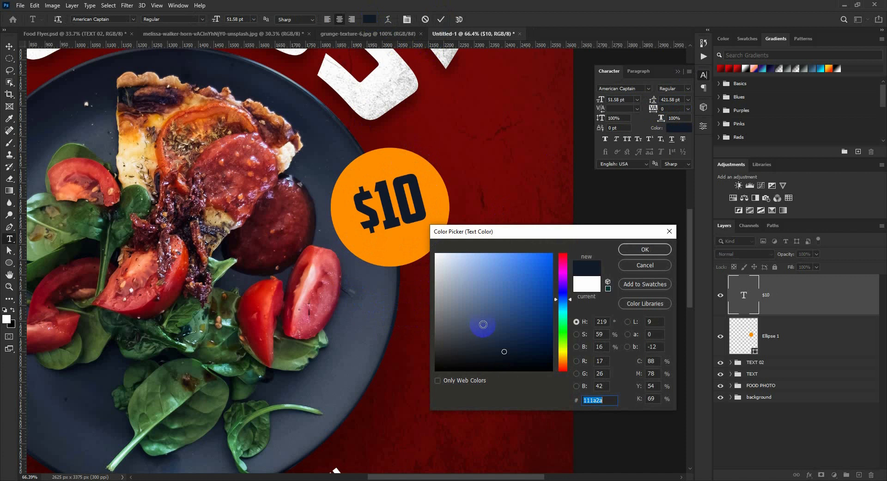
{"action": "left_click", "coordinate": [645, 249]}
{"action": "left_click", "coordinate": [9, 46]}
{"action": "left_click_drag", "start_coordinate": [394, 190], "coordinate": [398, 195]}
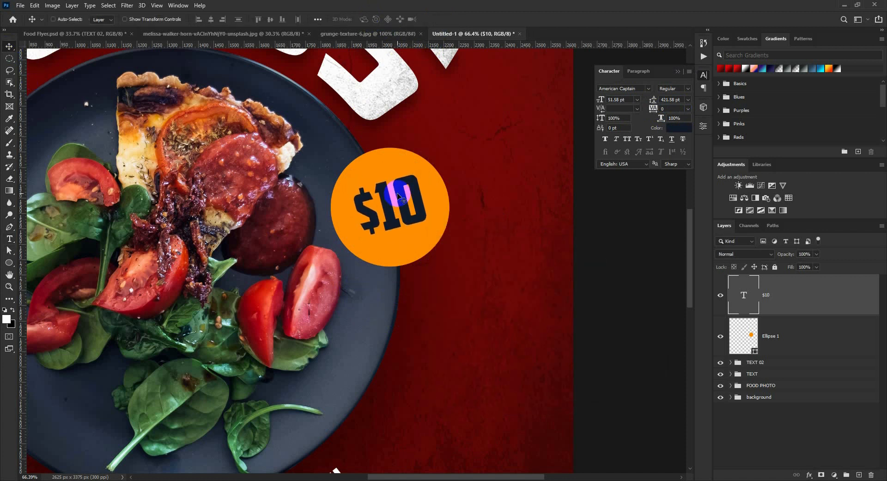
- Give the orange circle a Multiply drop shadow with 38% opacity, 95° angle, 31 px distance and 40 px size
{"action": "double_click", "coordinate": [829, 338]}
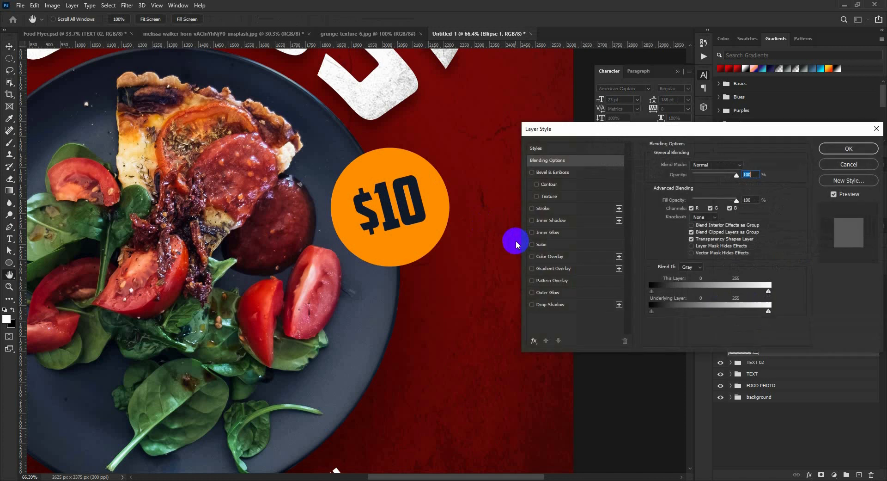
{"action": "left_click", "coordinate": [532, 304]}
{"action": "left_click", "coordinate": [538, 305]}
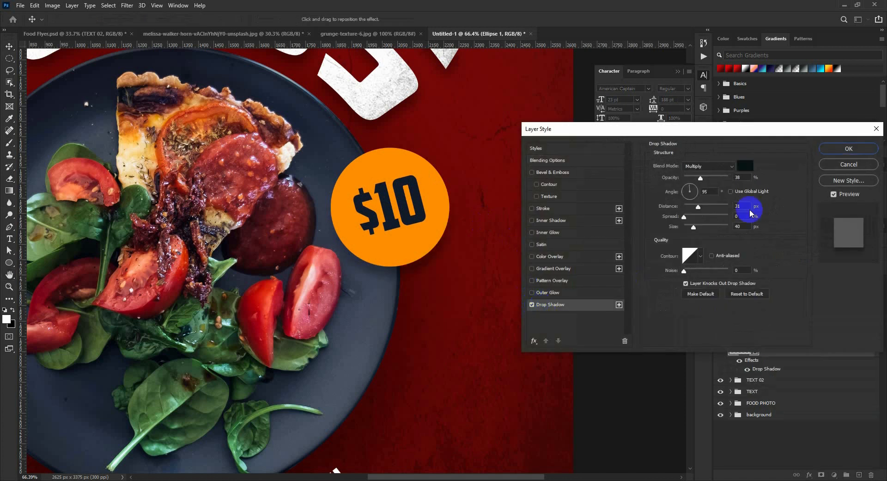
{"action": "left_click", "coordinate": [848, 149]}
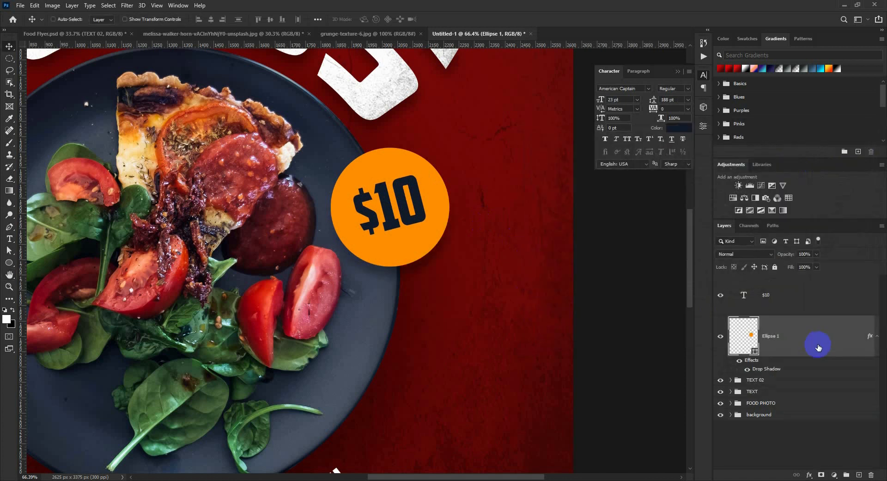
{"action": "left_click", "coordinate": [868, 343]}
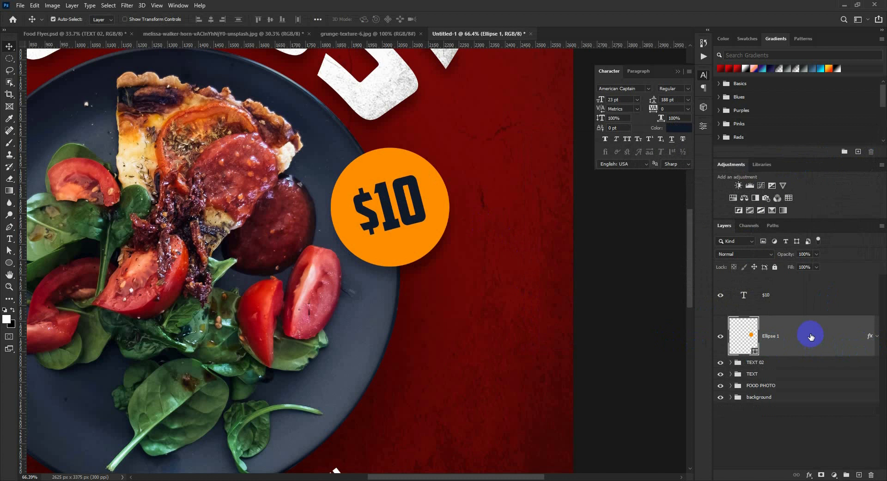
- Duplicate the orange circle without its drop shadow and give the copy no fill and a 3 px dark navy stroke
{"action": "key", "text": "ctrl+j"}
{"action": "left_click_drag", "start_coordinate": [856, 338], "coordinate": [872, 475]}
{"action": "left_click", "coordinate": [9, 263]}
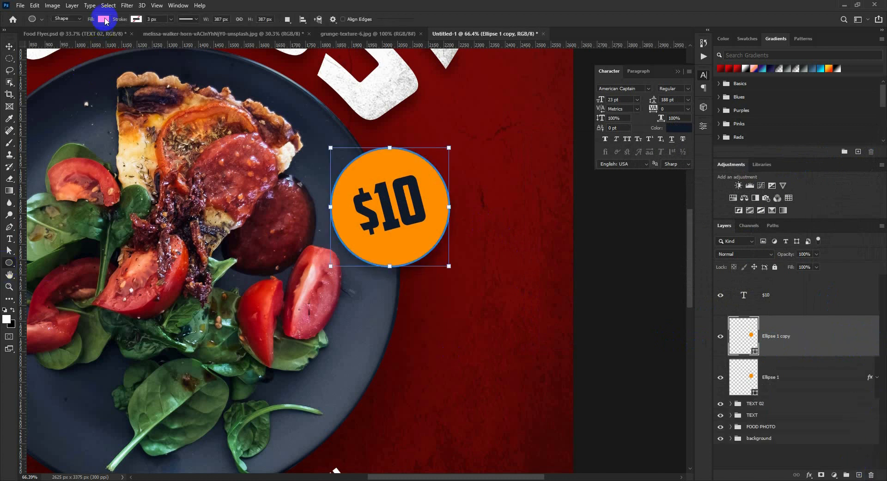
{"action": "left_click", "coordinate": [103, 19]}
{"action": "left_click", "coordinate": [49, 36]}
{"action": "left_click", "coordinate": [121, 19]}
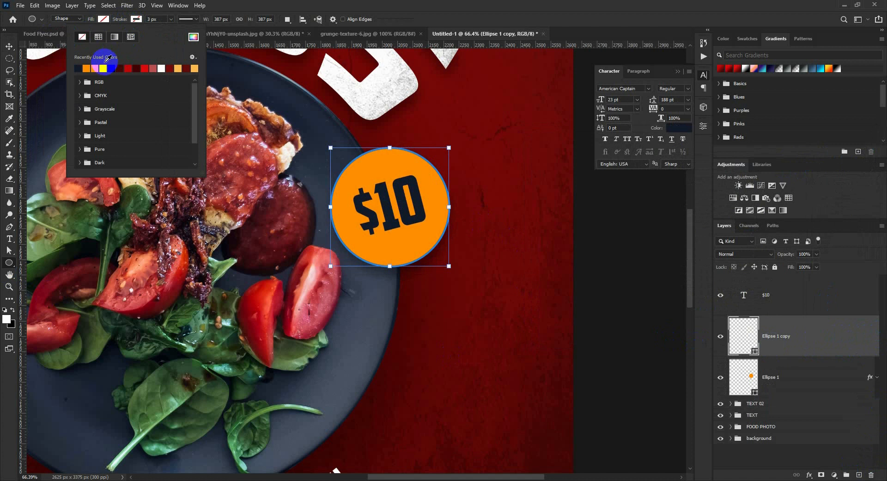
{"action": "left_click", "coordinate": [10, 46]}
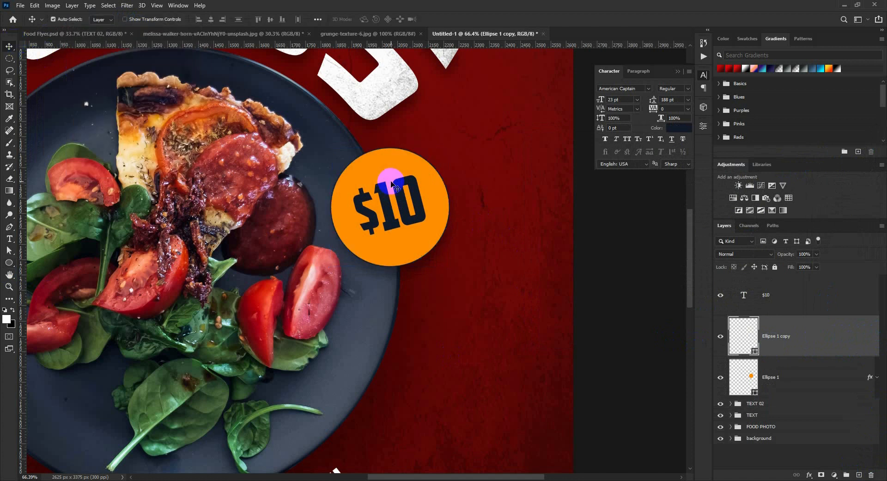
- Scale the outlined circle copy to 88.80% about its centre so it forms an inner ring
{"action": "key", "text": "ctrl+t"}
{"action": "left_click_drag", "start_coordinate": [449, 147], "coordinate": [442, 149]}
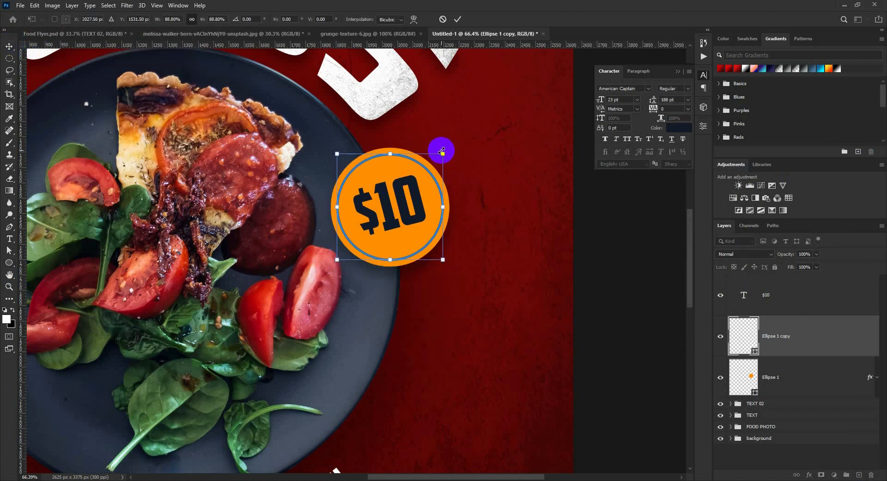
{"action": "key", "text": "Return"}
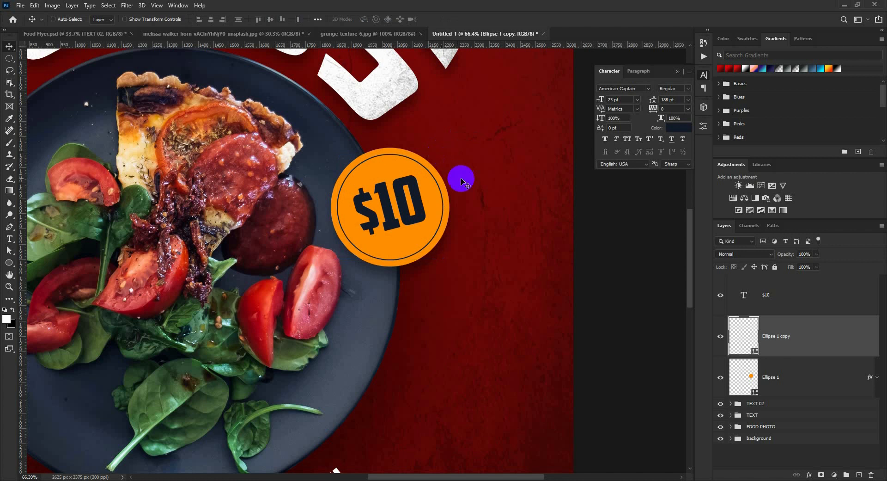
- Group the $10 text and both circle layers and name the group "$10"
{"action": "left_click", "coordinate": [765, 285]}
{"action": "left_click", "coordinate": [779, 374], "text": "shift"}
{"action": "key", "text": "ctrl+g"}
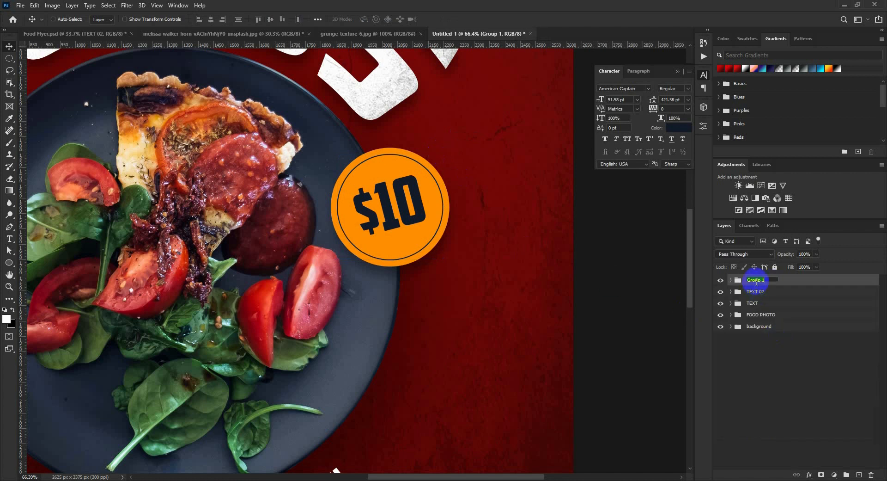
{"action": "key", "text": "Return"}
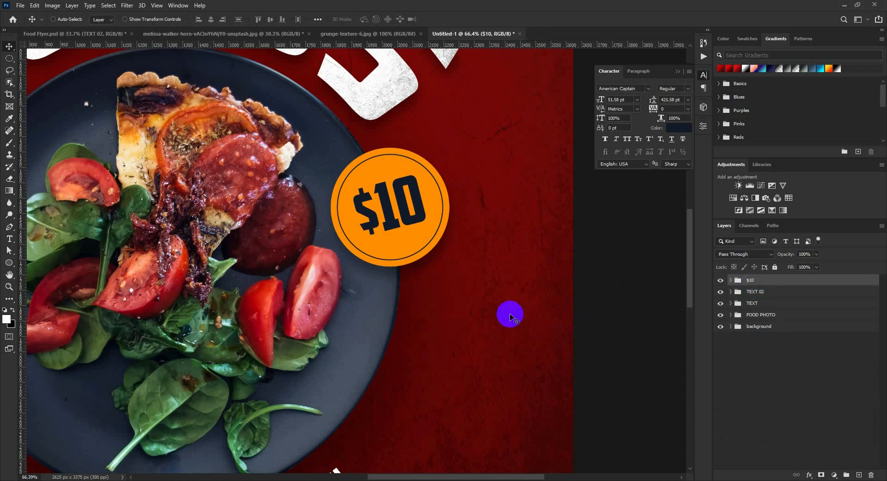
{"action": "scroll", "coordinate": [510, 315], "scroll_direction": "down", "scroll_amount": 9}
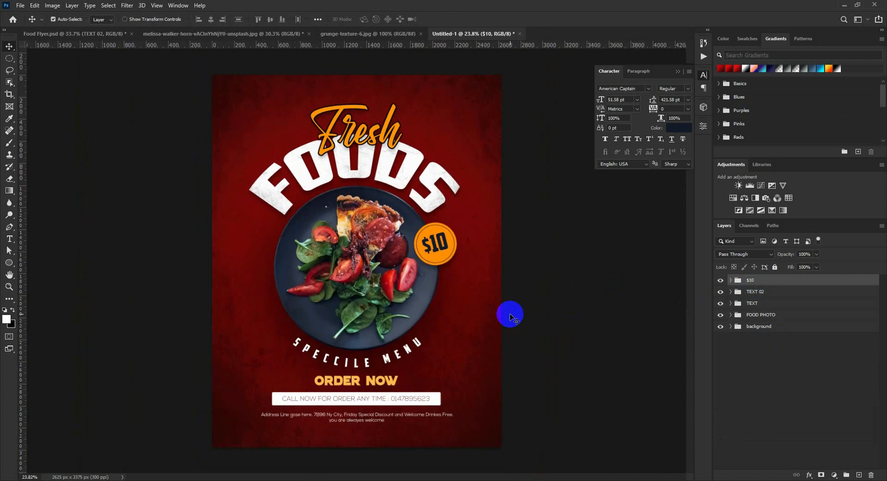
{"action": "key", "text": "ctrl+j"}
{"action": "key", "text": "ctrl+z"}
{"action": "key", "text": "ctrl+semicolon"}
{"action": "key", "text": "ctrl+semicolon"}
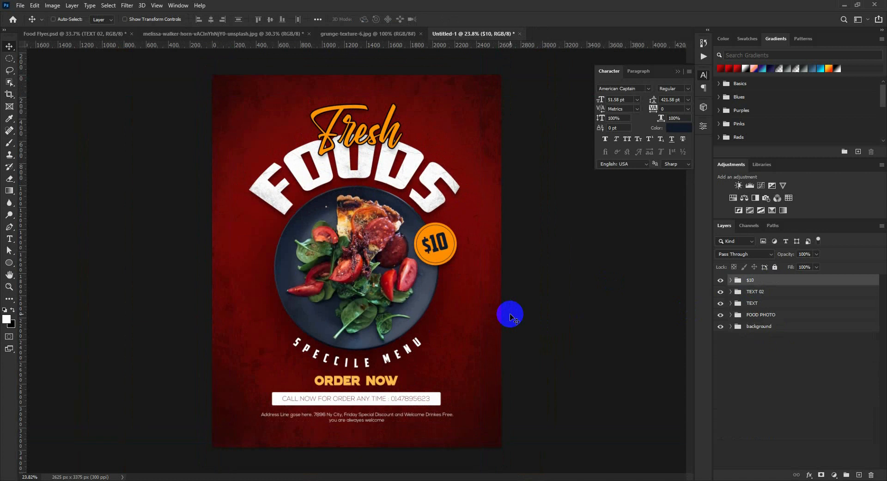